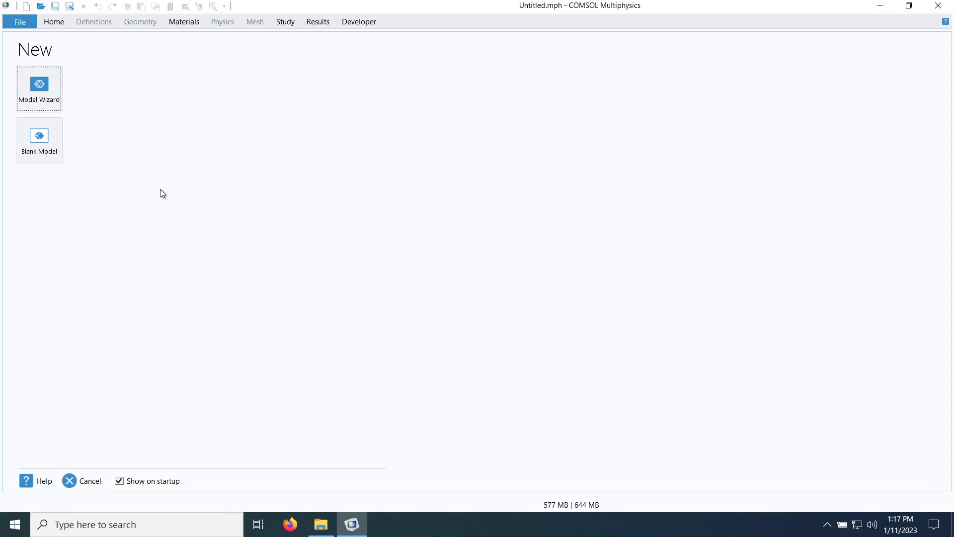
Step: Start a new model with the Model Wizard and choose the 3D space dimension
left_click(40, 90)
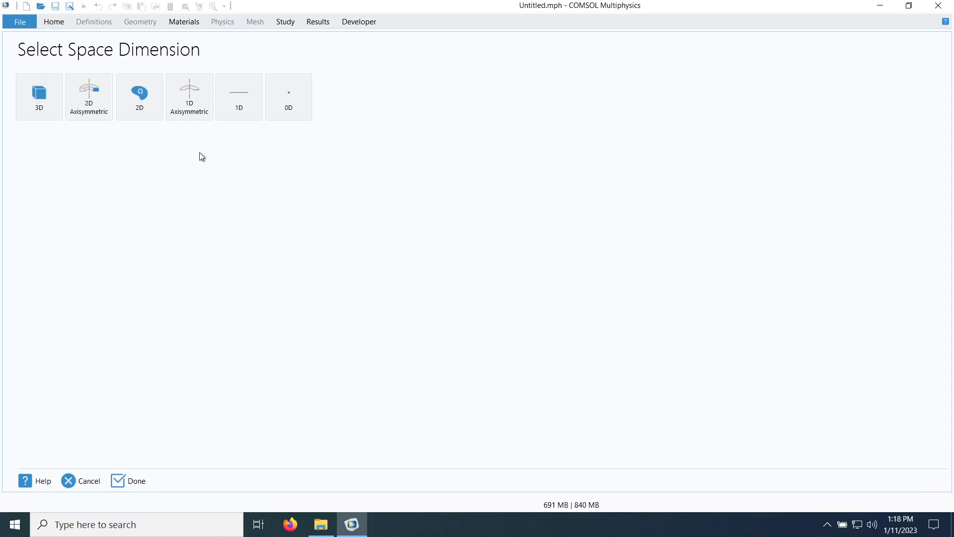
left_click(35, 97)
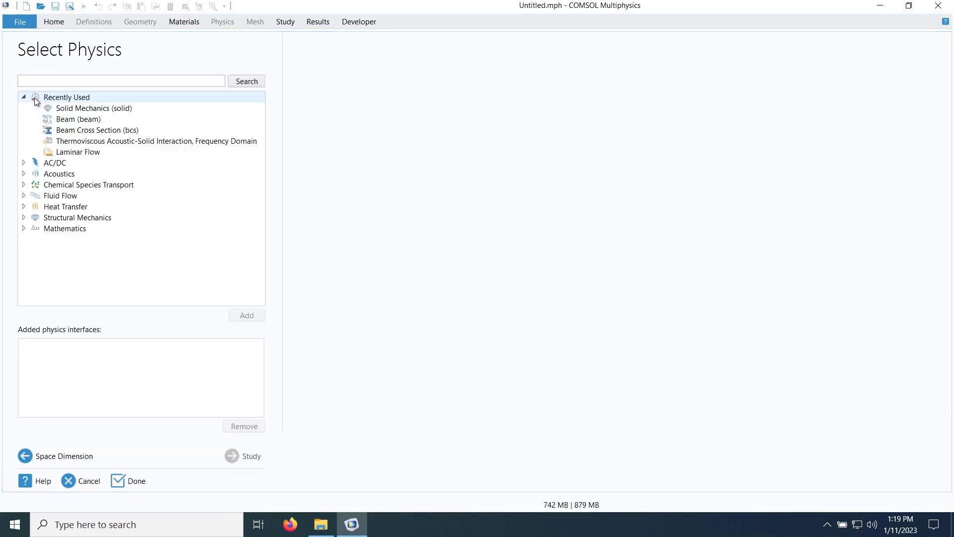
Step: Browse the available physics interface categories, examining the contents of Acoustics and Heat Transfer
left_click(24, 97)
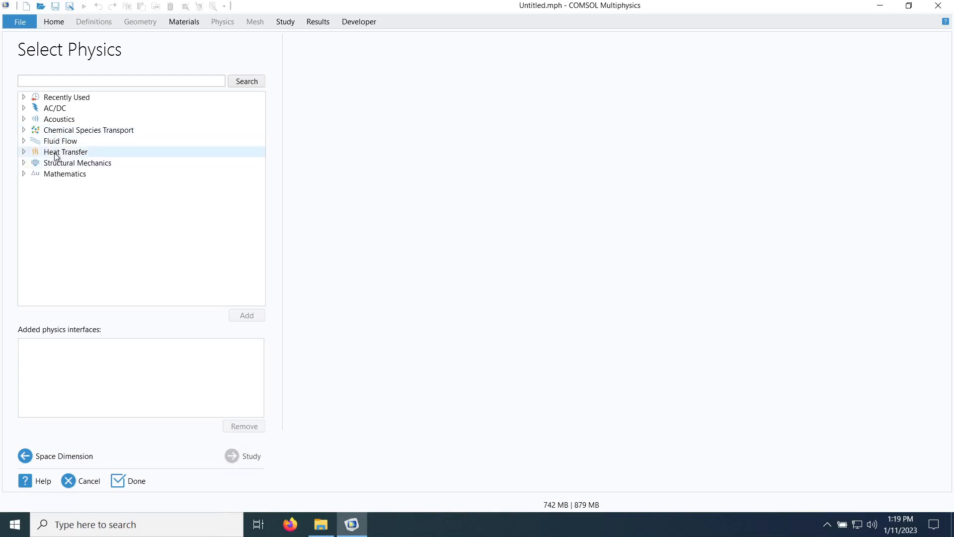
left_click(50, 122)
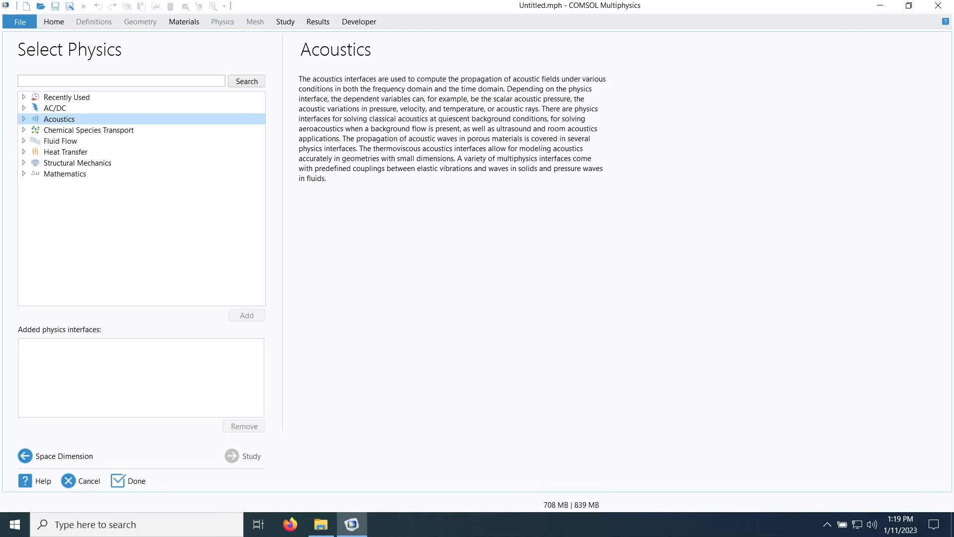
left_click(24, 119)
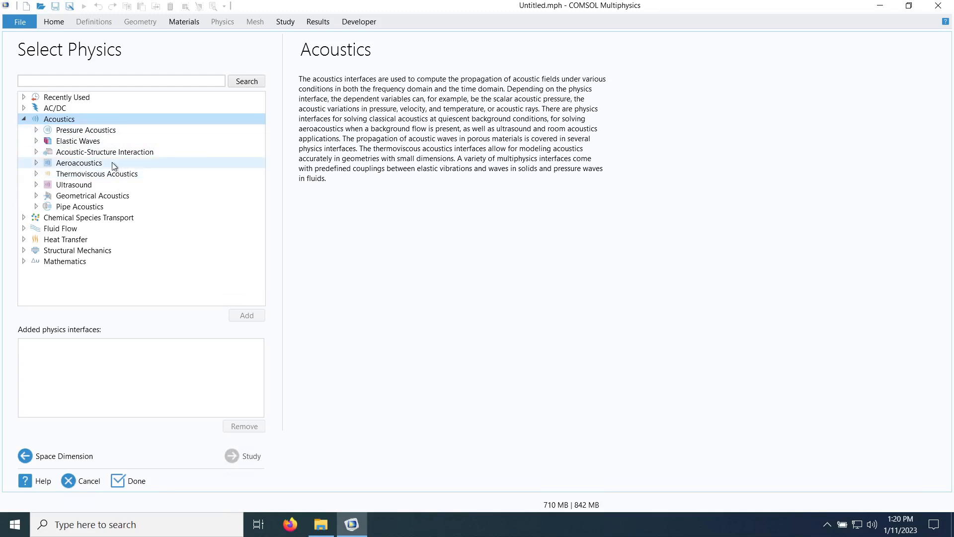
left_click(24, 119)
left_click(24, 153)
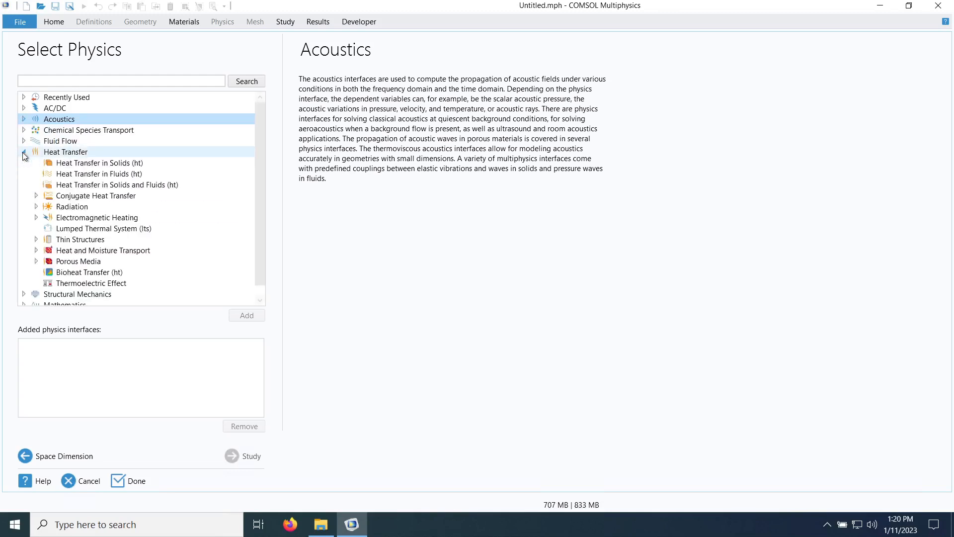
scroll(259, 116, "down", 1)
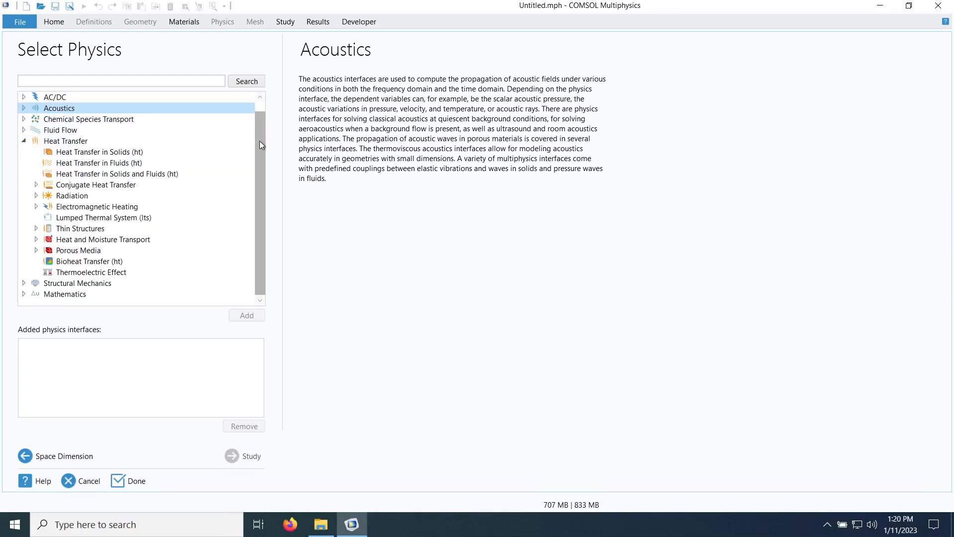
left_click(24, 141)
Step: Examine the Structural Mechanics interfaces, reading the descriptions of Solid Mechanics, Shell, Beam and Truss
left_click(24, 163)
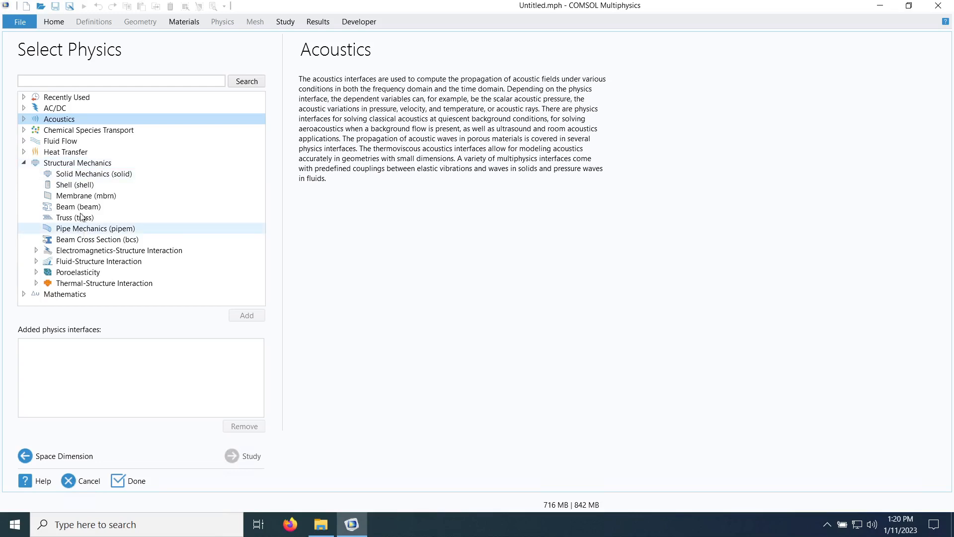
left_click(89, 176)
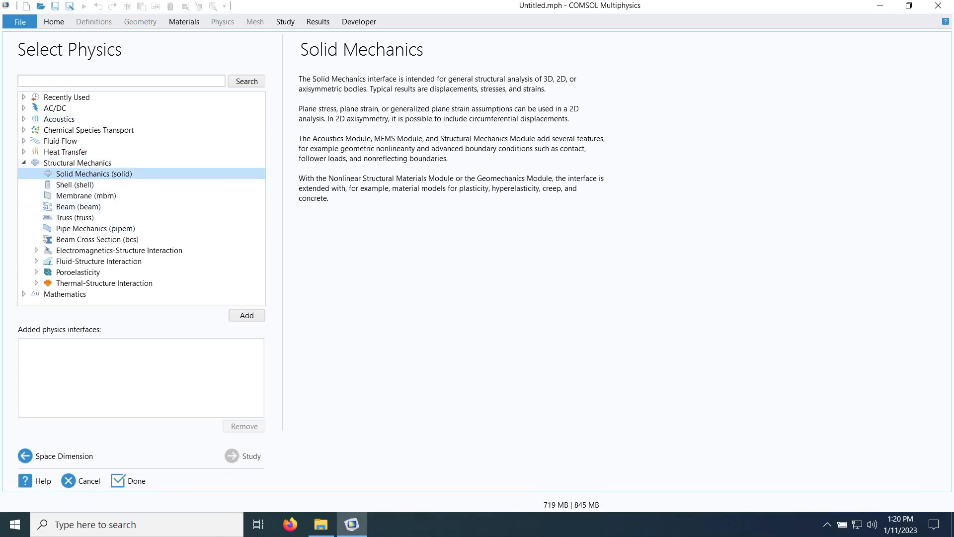
left_click_drag(306, 78, 334, 119)
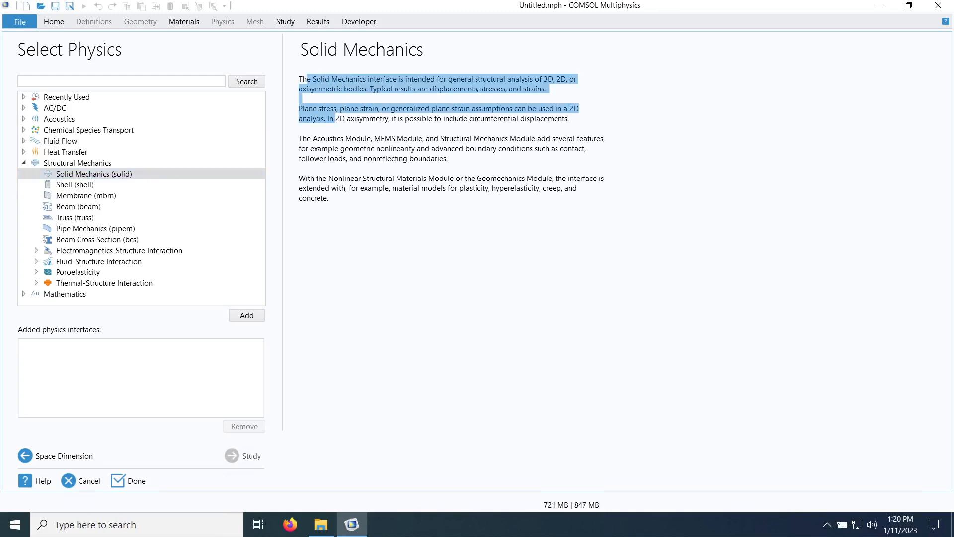
left_click(334, 158)
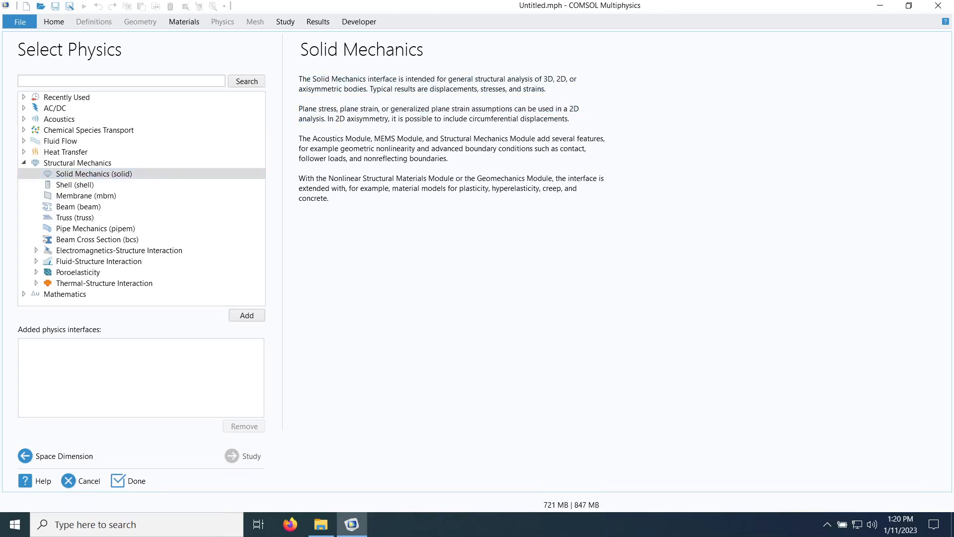
left_click(74, 186)
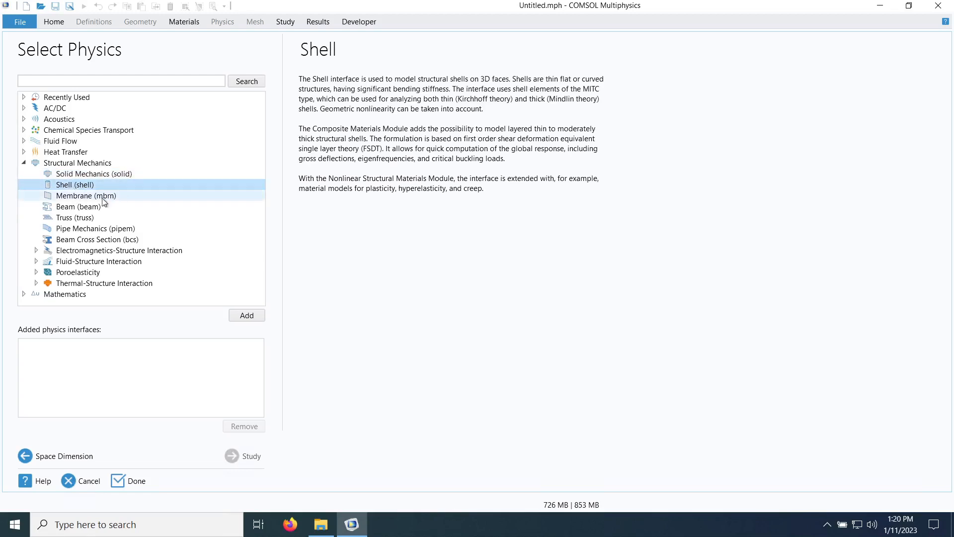
left_click(78, 207)
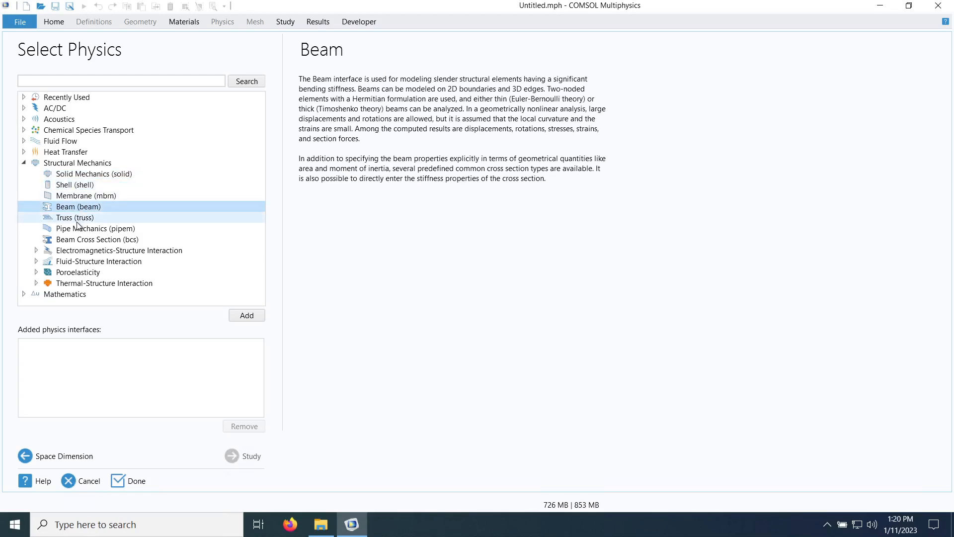
left_click(77, 219)
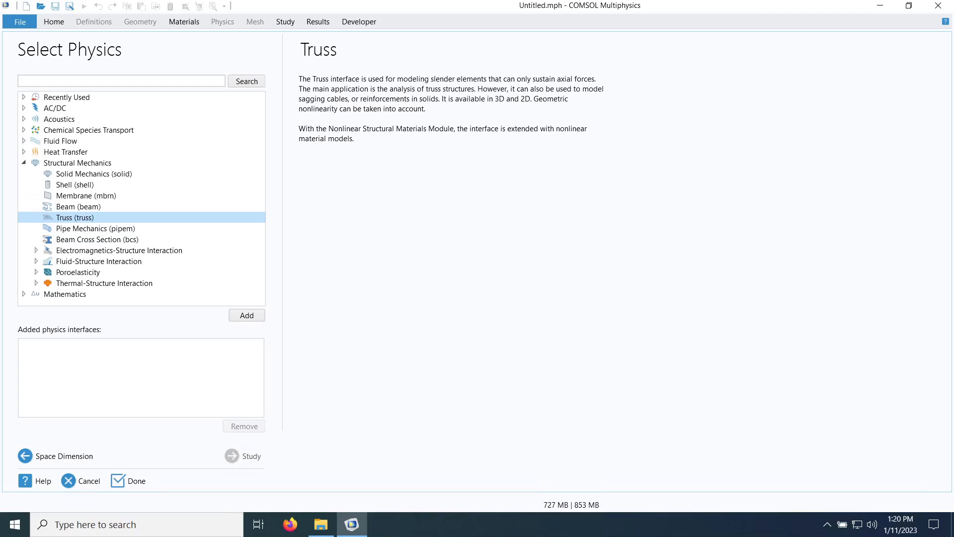
Step: Add the Solid Mechanics (solid) interface to the model and review its displacement field and components
left_click(111, 177)
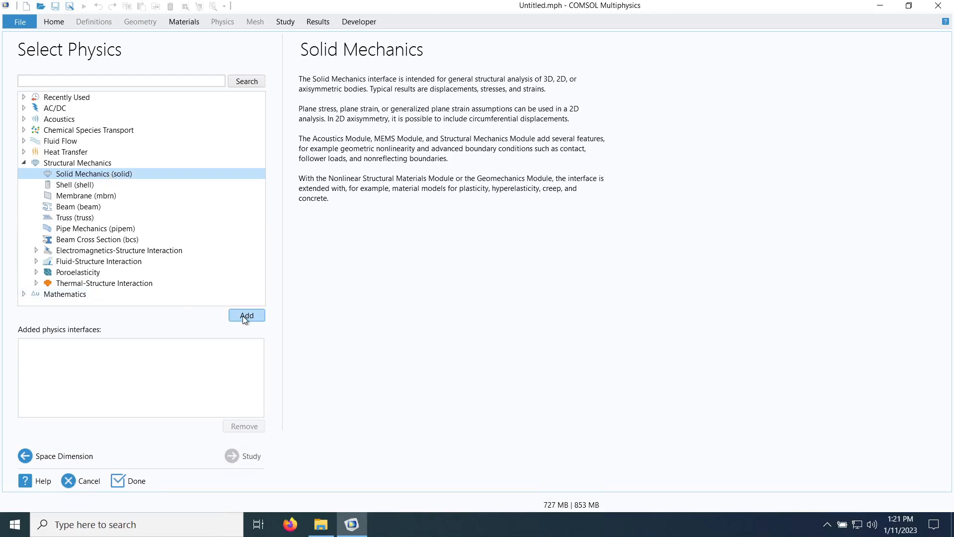
double_click(108, 174)
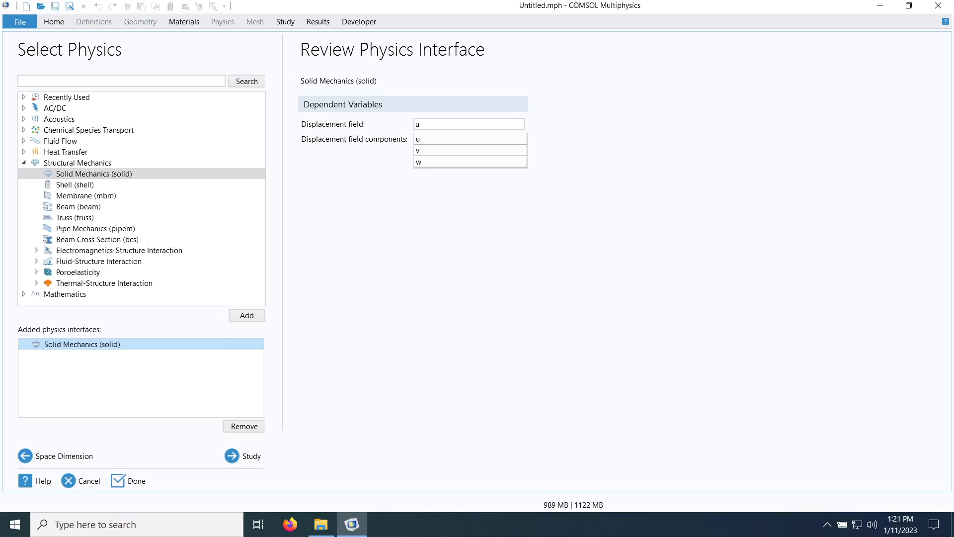
key("Tab")
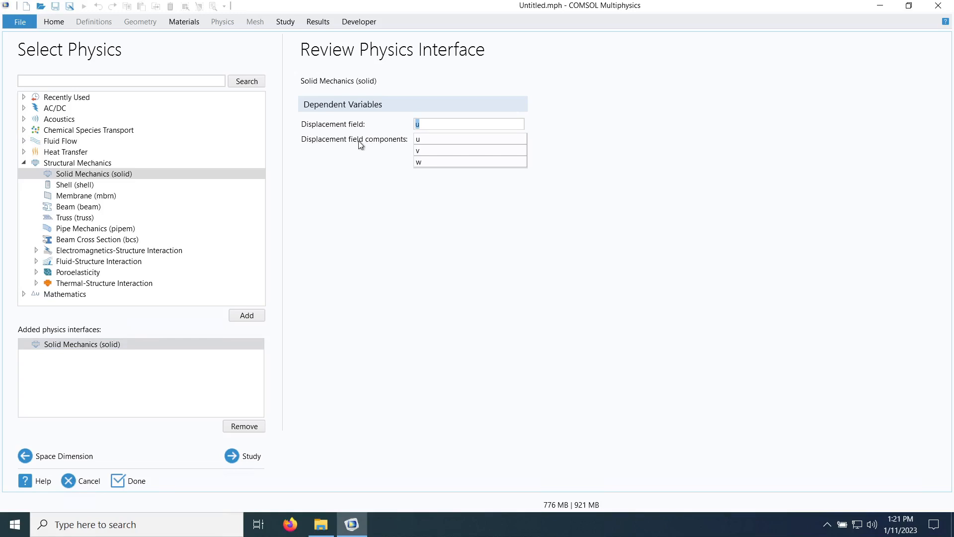
left_click(427, 141)
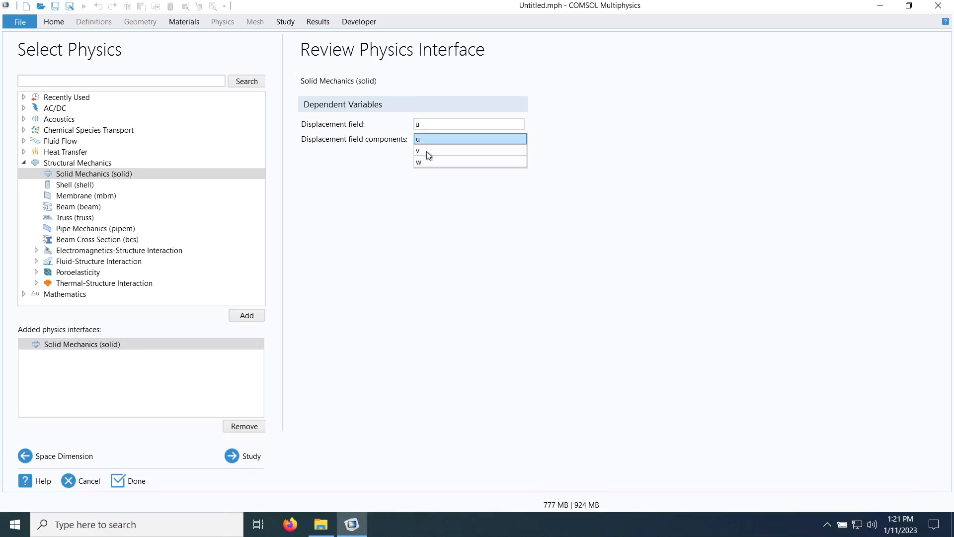
left_click(426, 152)
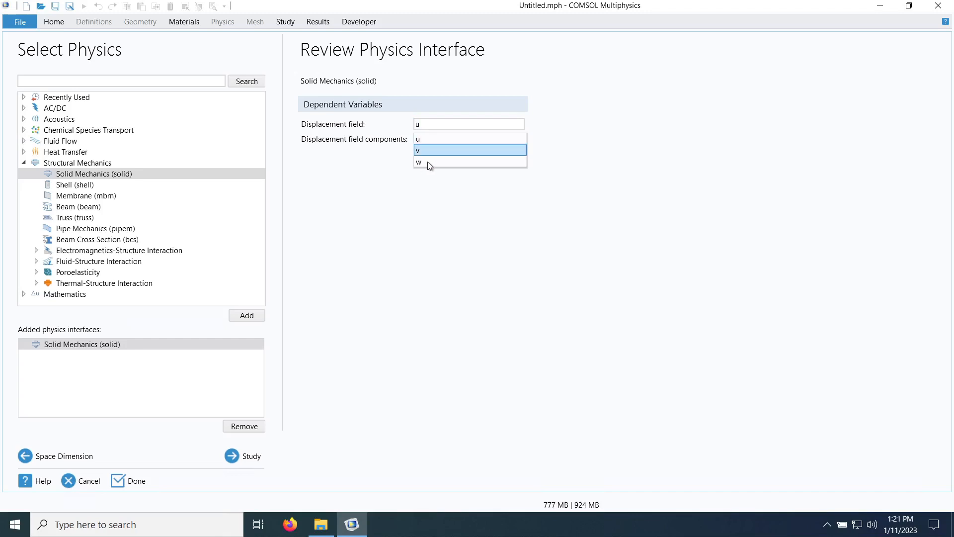
left_click(427, 162)
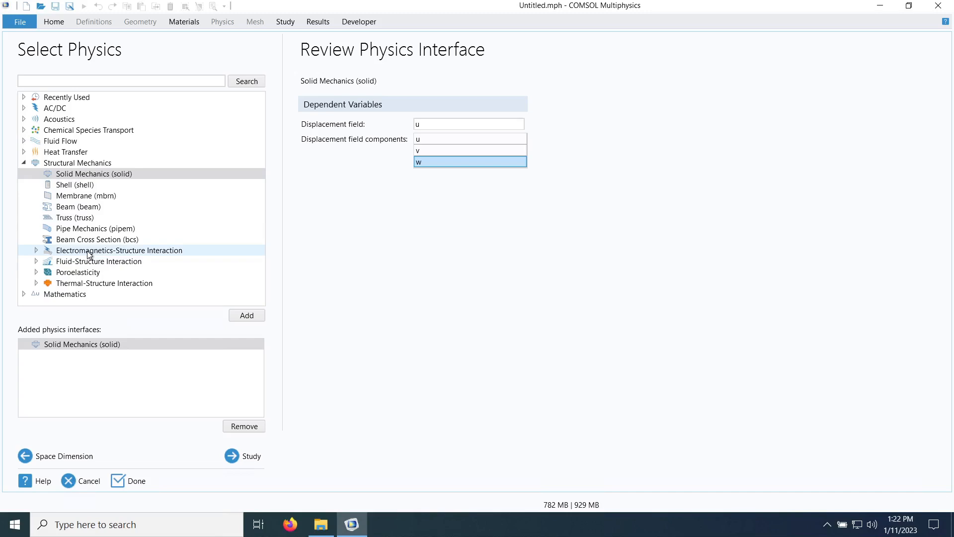
Step: Proceed to study selection and compare the Eigenfrequency, Frequency Domain, Stationary and Time Dependent study descriptions
left_click(229, 455)
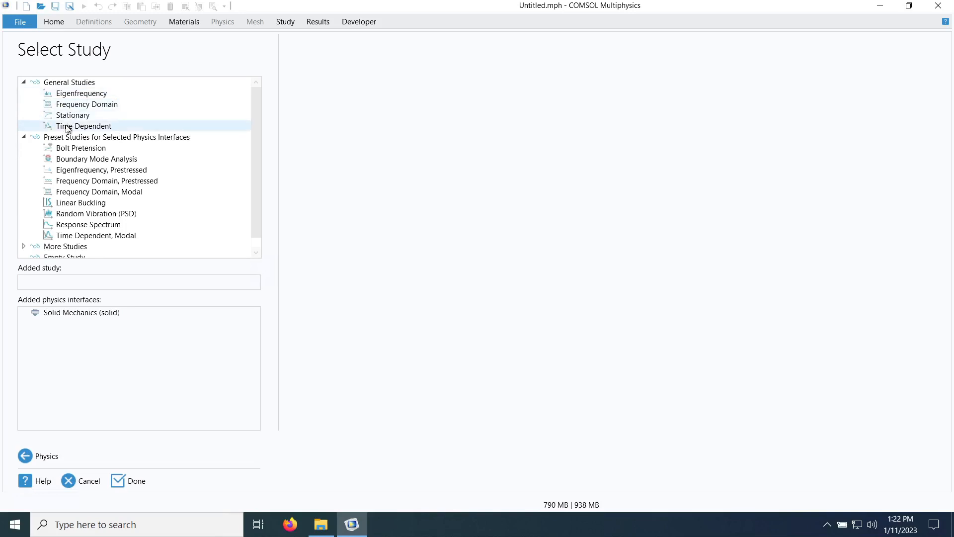
left_click(68, 96)
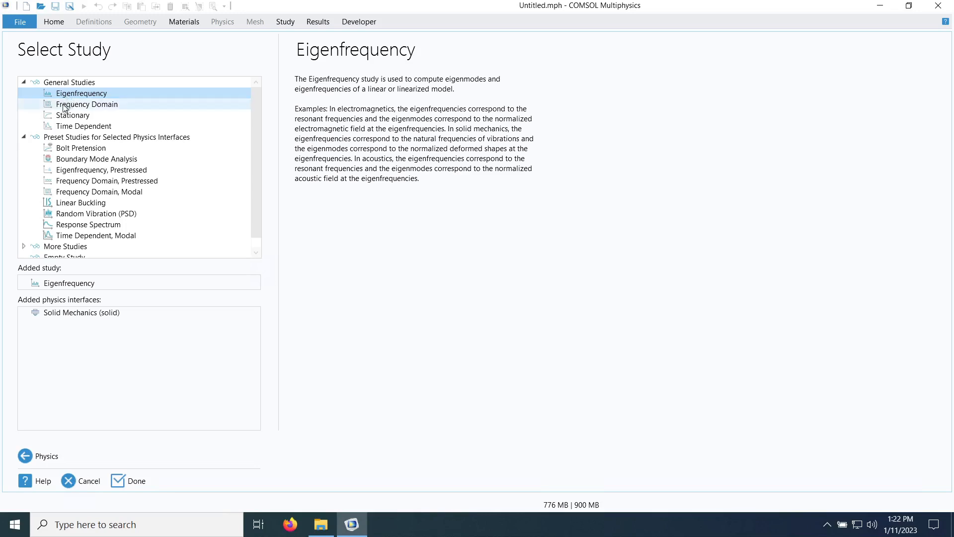
left_click(64, 107)
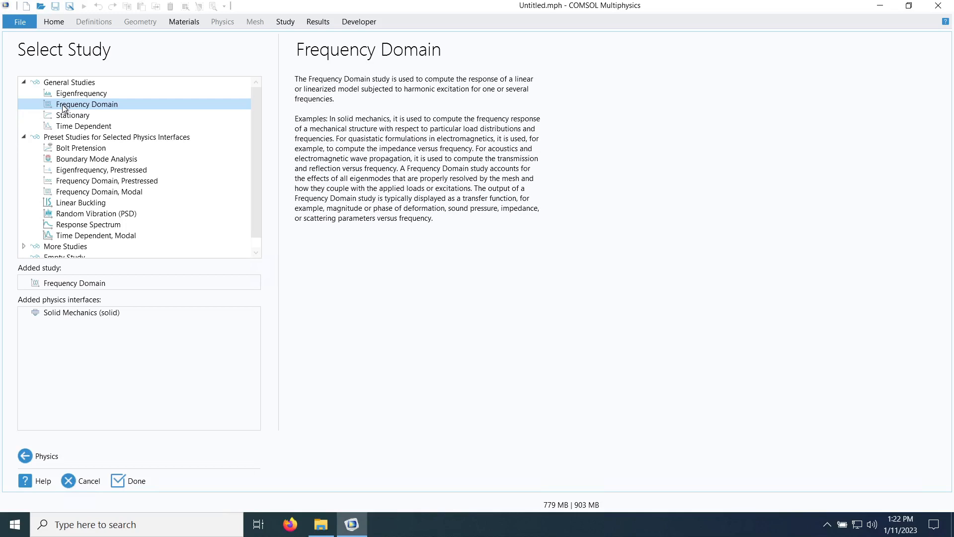
left_click(61, 115)
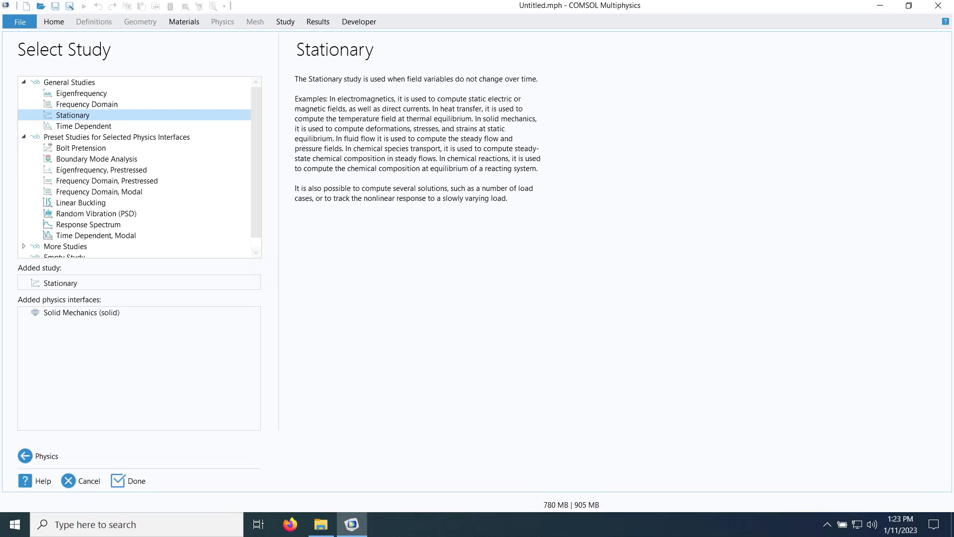
left_click(111, 130)
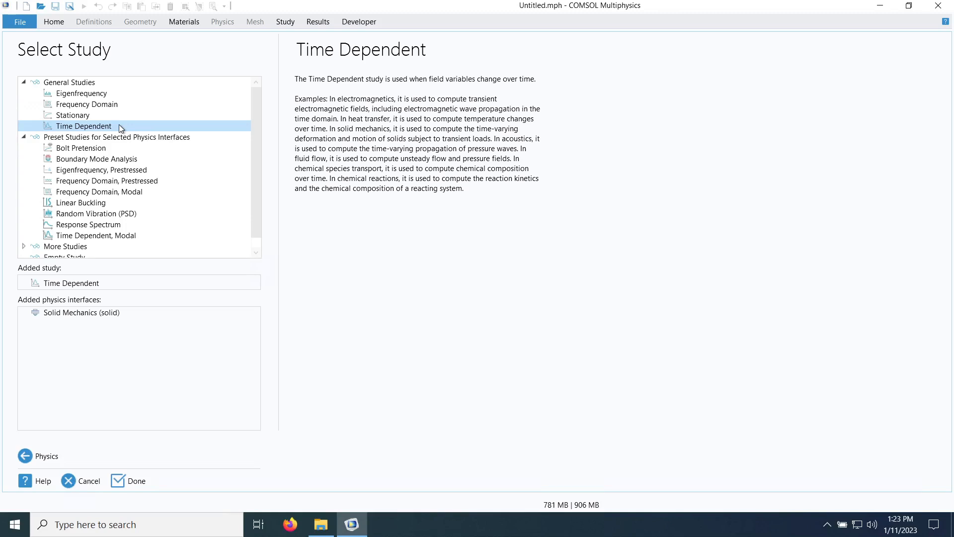
left_click(91, 118)
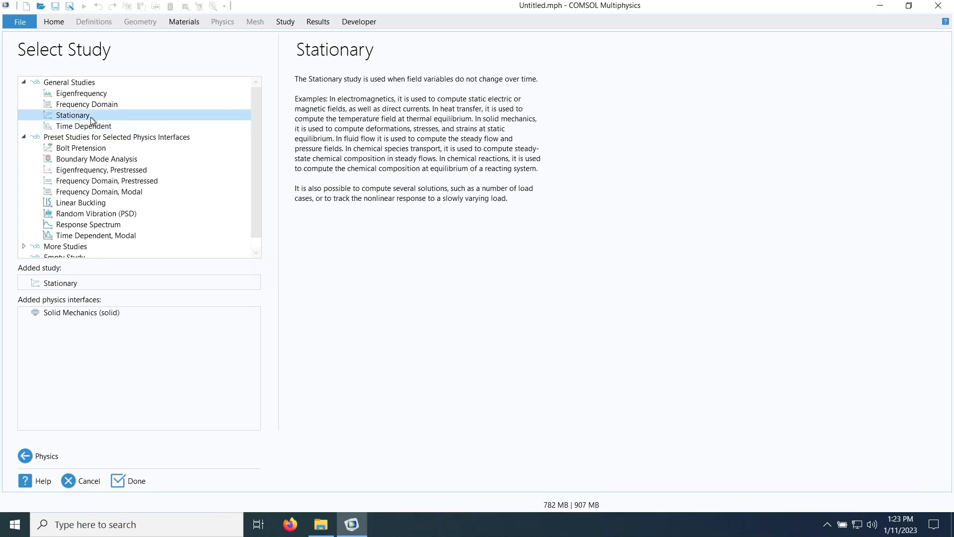
left_click_drag(343, 79, 533, 79)
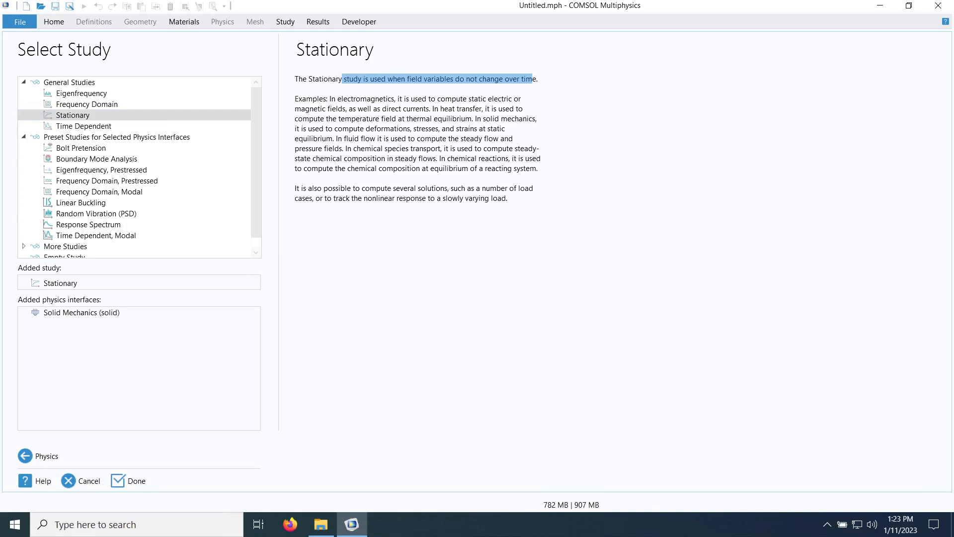
Step: Examine the preset studies for Solid Mechanics, including Eigenfrequency, Prestressed and Random Vibration (PSD)
left_click(91, 141)
left_click_drag(254, 106, 257, 125)
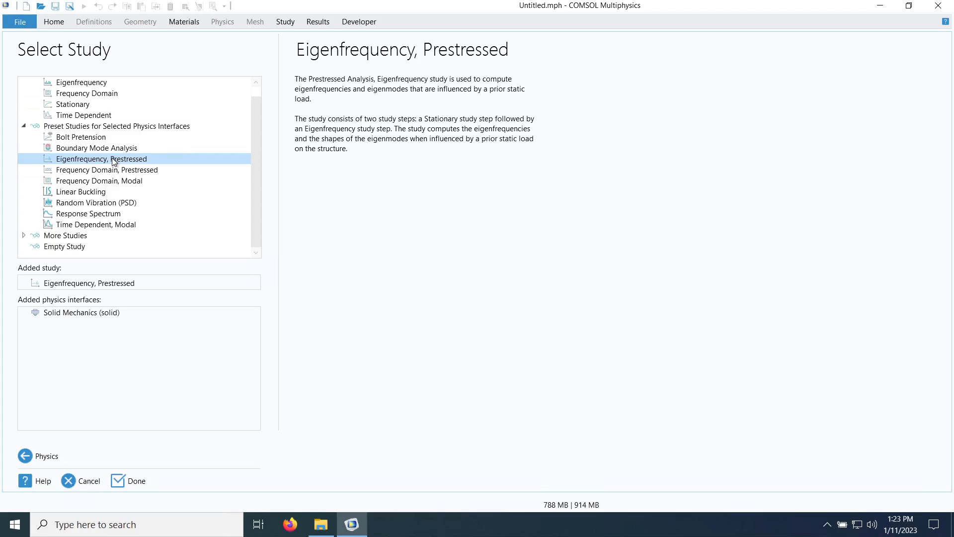
left_click(92, 205)
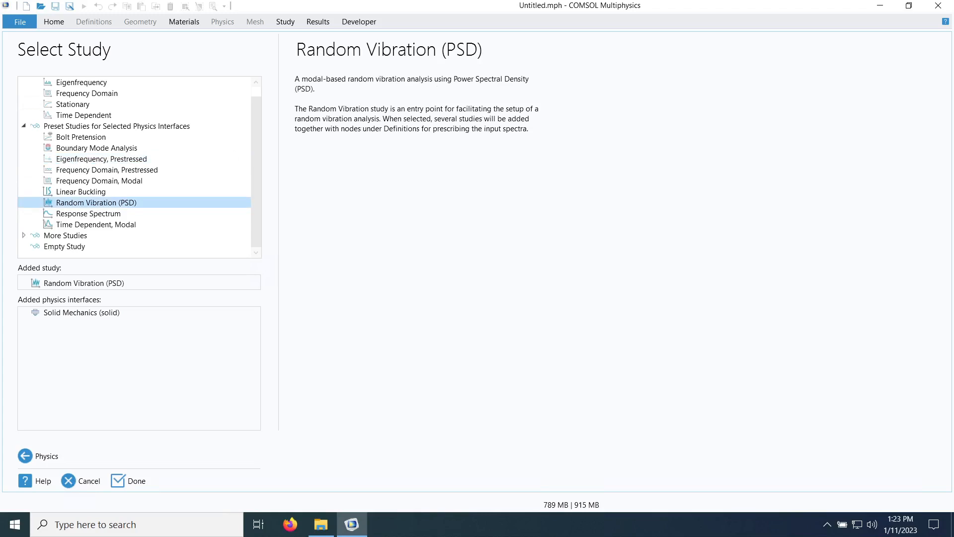
left_click(115, 162)
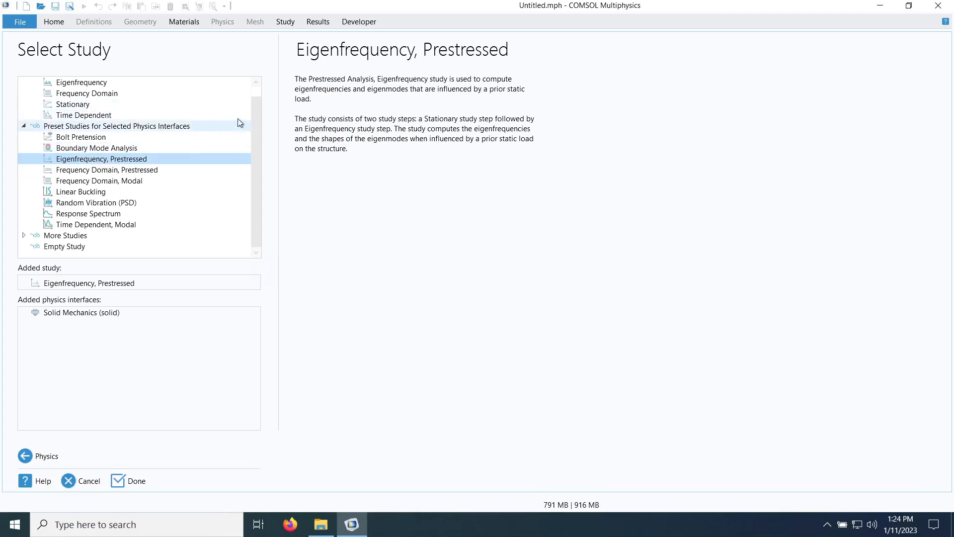
Step: Choose the Stationary study for the model and finish the wizard
scroll(258, 108, "up", 1)
left_click(92, 115)
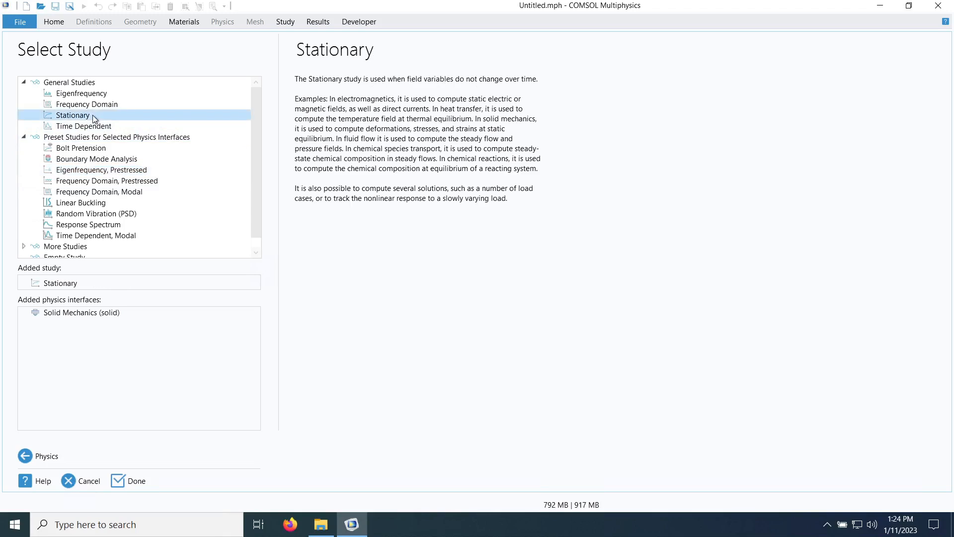
left_click(125, 480)
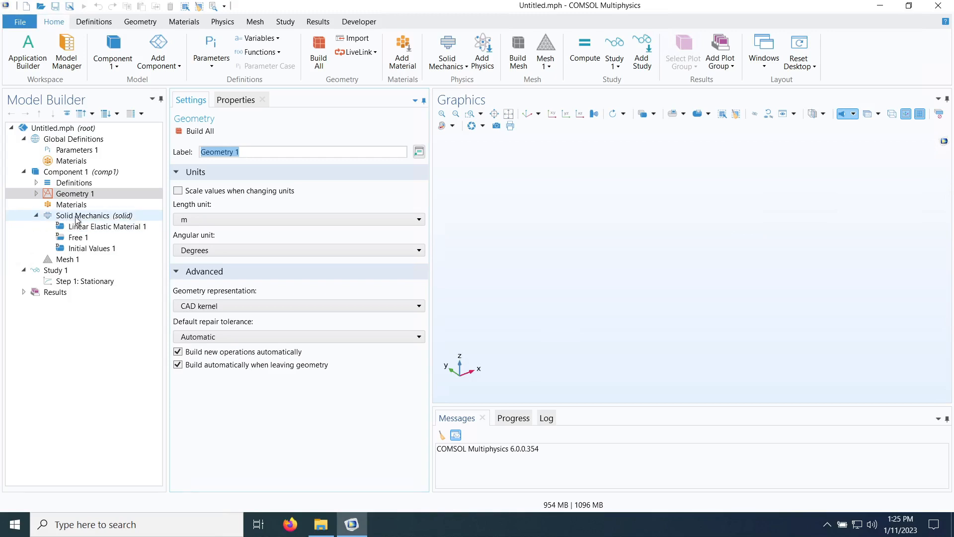
Step: Examine the settings of the Solid Mechanics, Global Definitions, Definitions and Geometry 1 nodes in the model tree
left_click(93, 217)
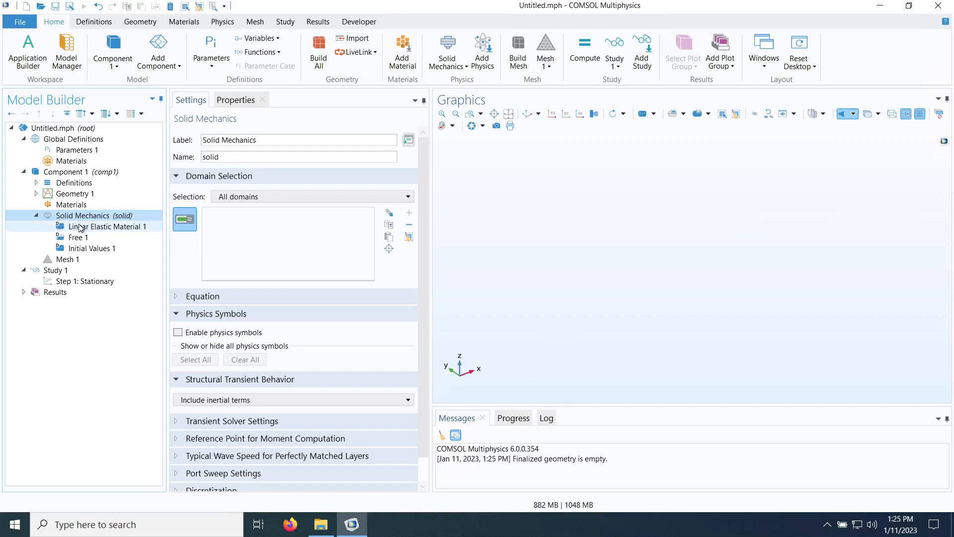
left_click(74, 140)
left_click(66, 184)
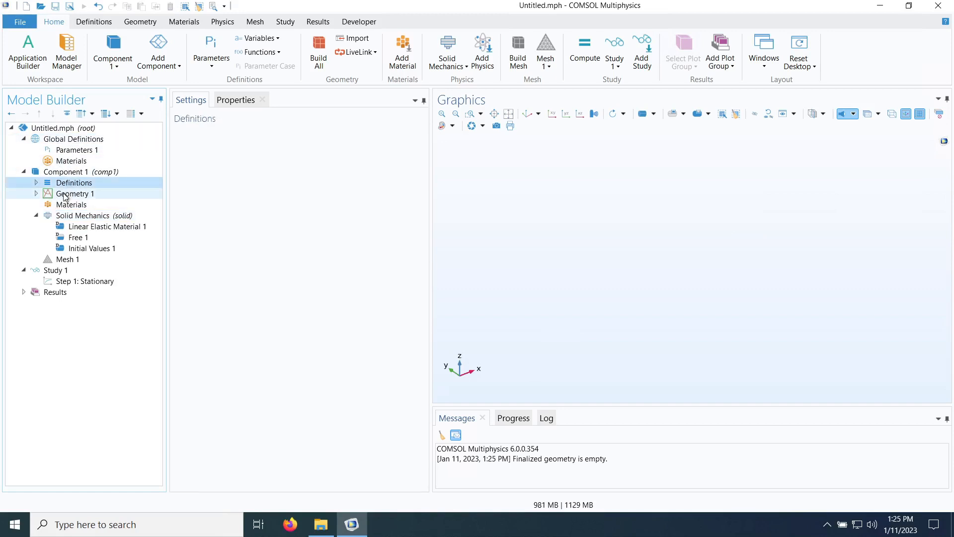
left_click(65, 195)
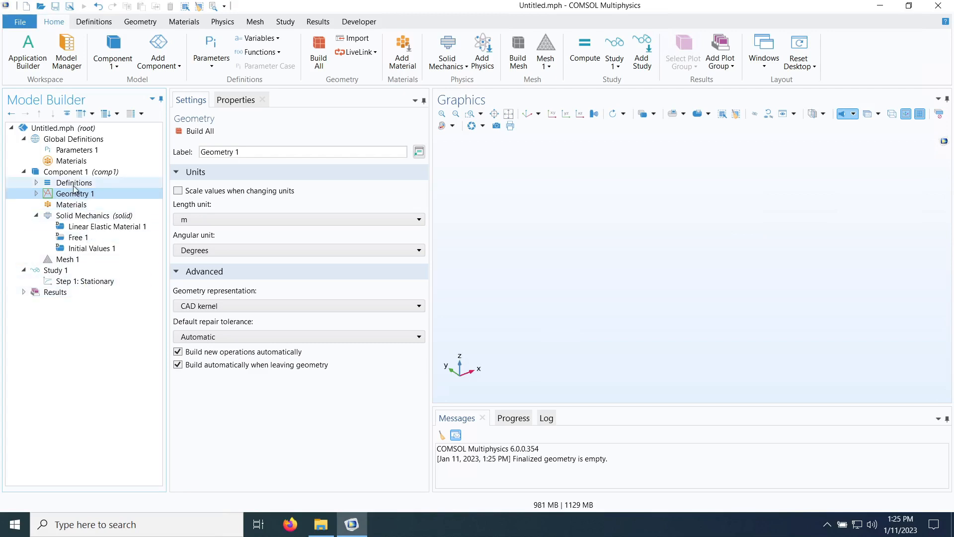
Step: Examine the settings of the Parameters 1, component Materials, Linear Elastic Material 1, Free 1, Mesh 1 and Geometry 1 nodes
left_click(74, 150)
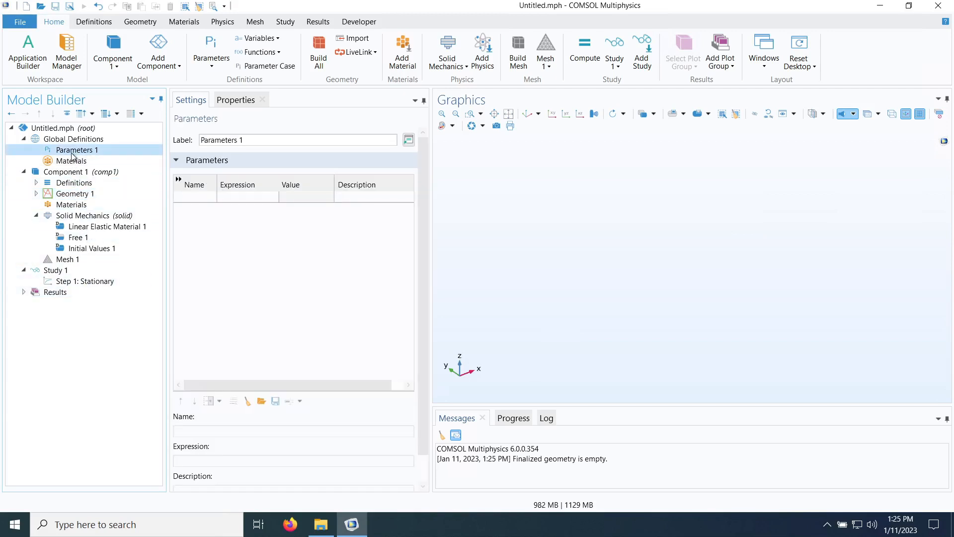
left_click(77, 205)
left_click(76, 227)
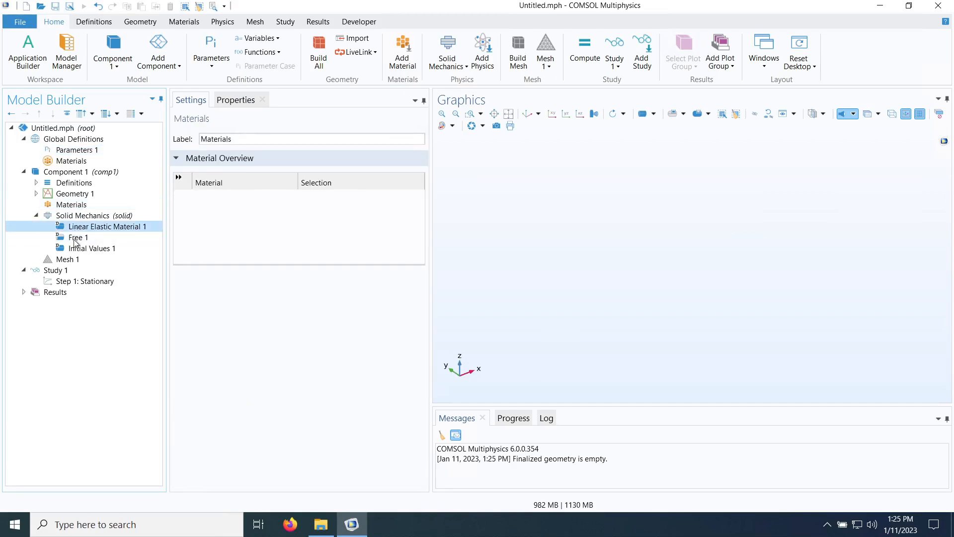
left_click(76, 238)
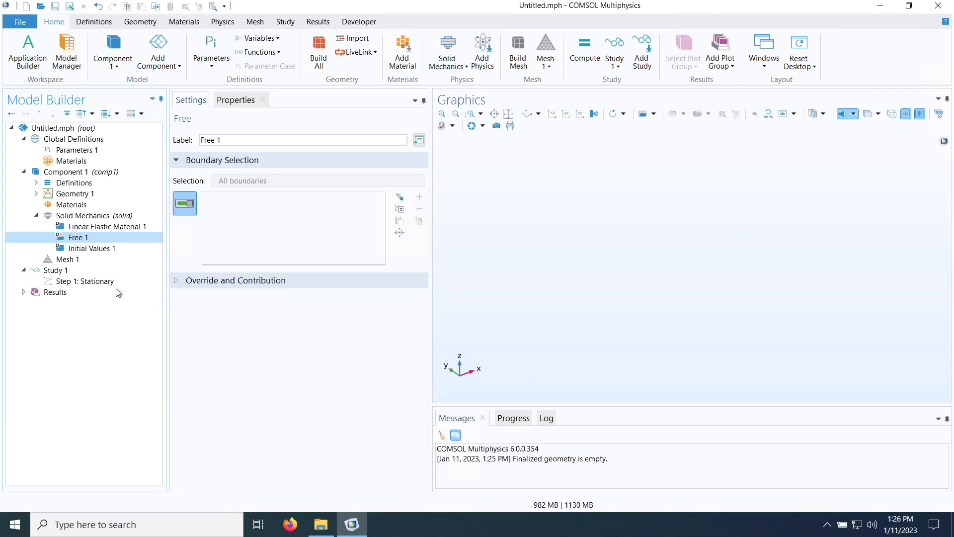
left_click(69, 260)
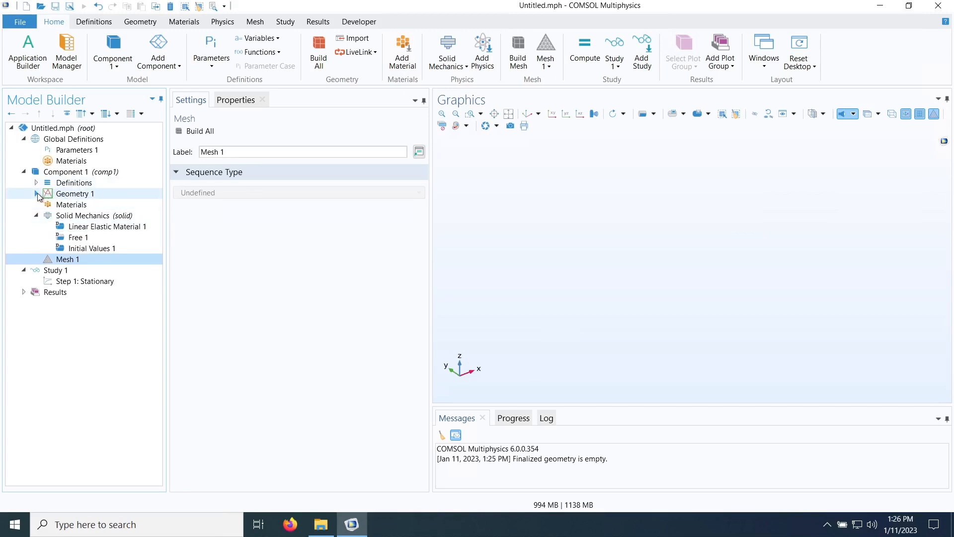
left_click(67, 197)
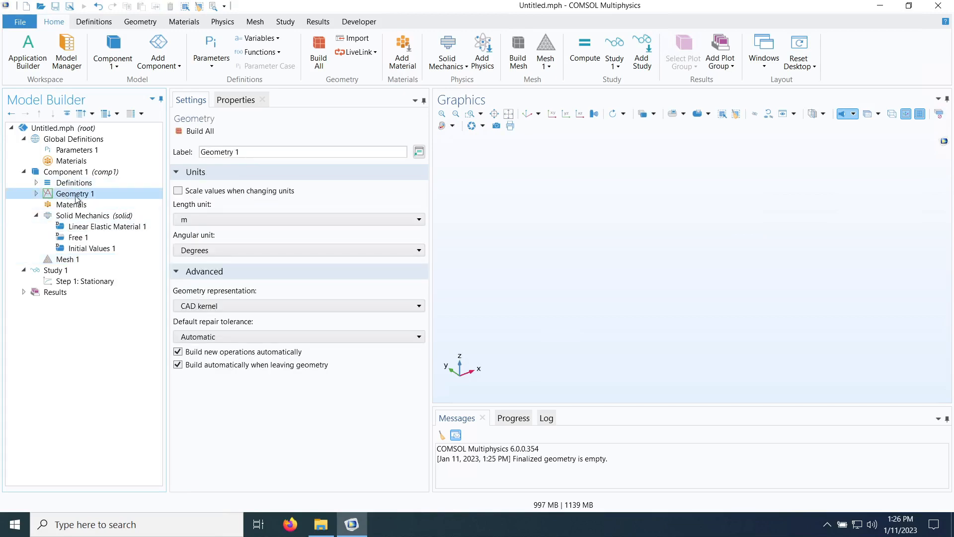
left_click(75, 150)
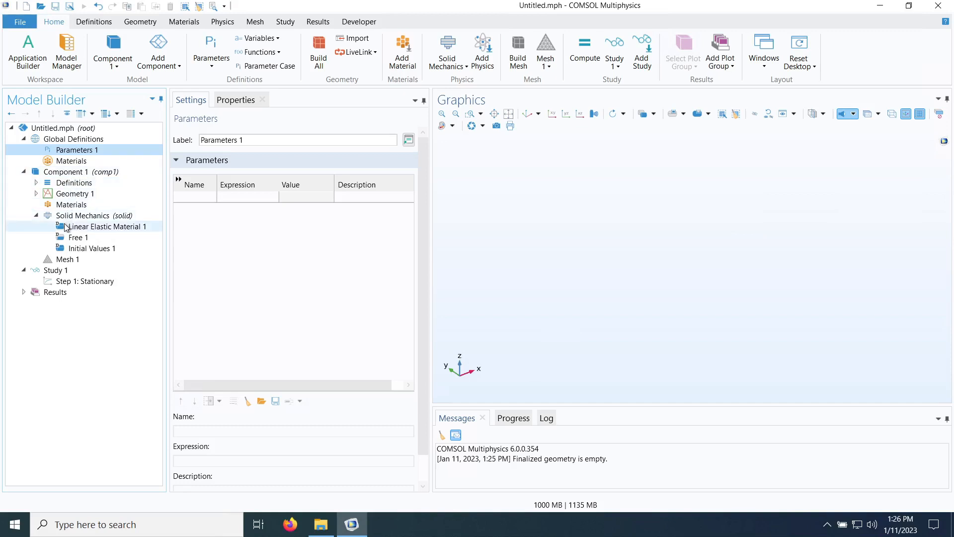
Step: Review the length and angular unit options available for Geometry 1, keeping m and Degrees
left_click(72, 194)
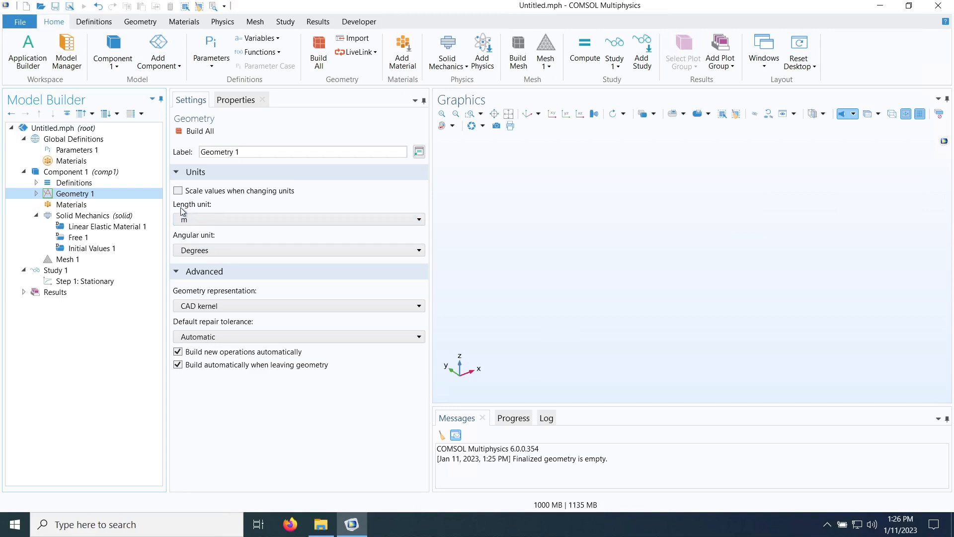
left_click(207, 221)
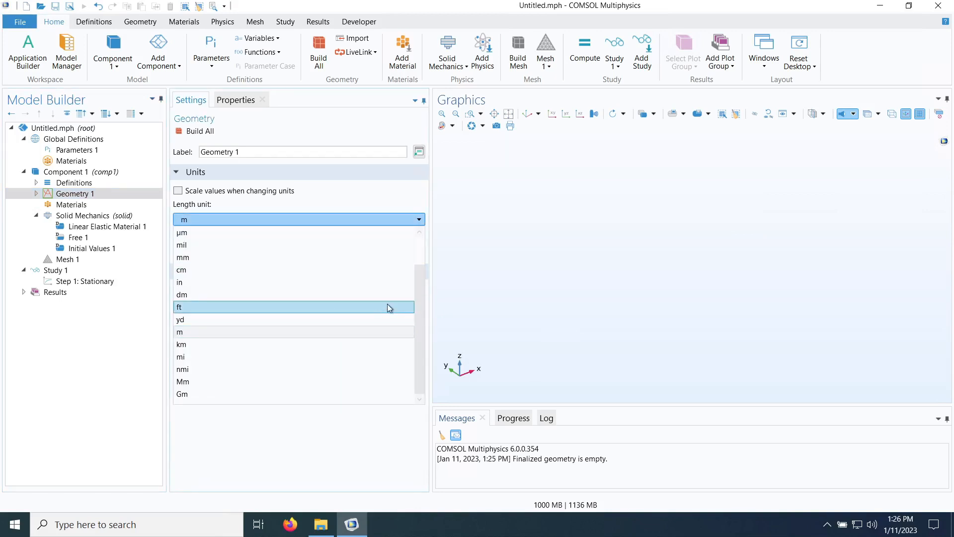
scroll(420, 256, "up", 1)
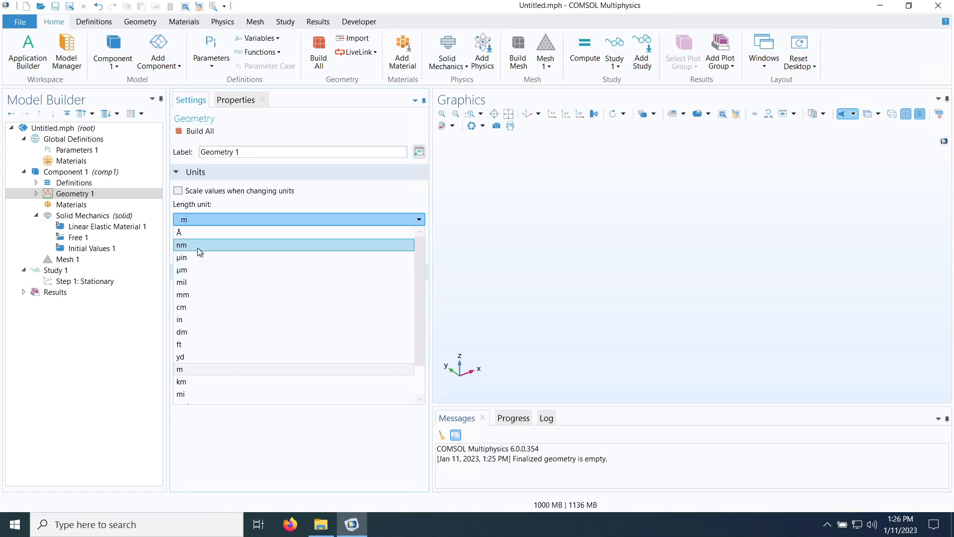
left_click_drag(419, 258, 396, 318)
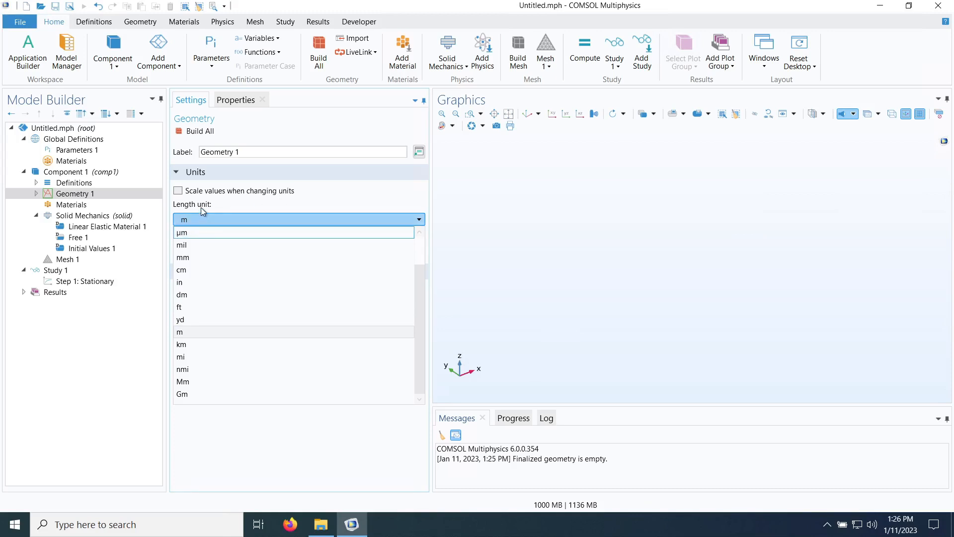
left_click(188, 220)
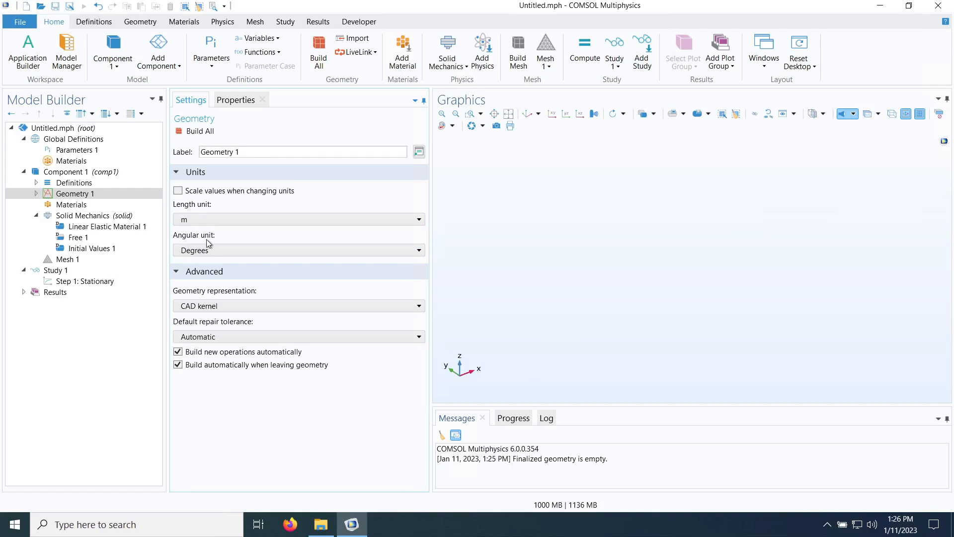
left_click(207, 251)
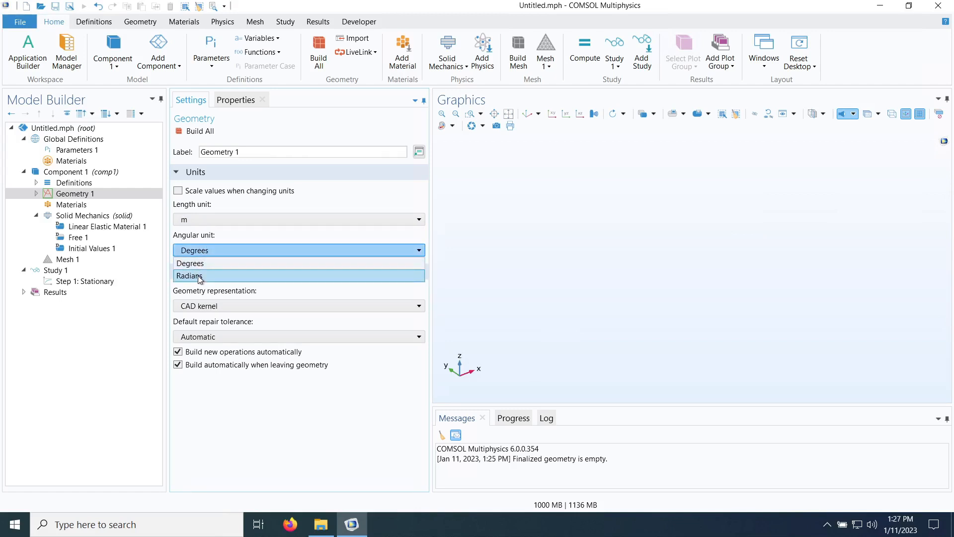
left_click(206, 244)
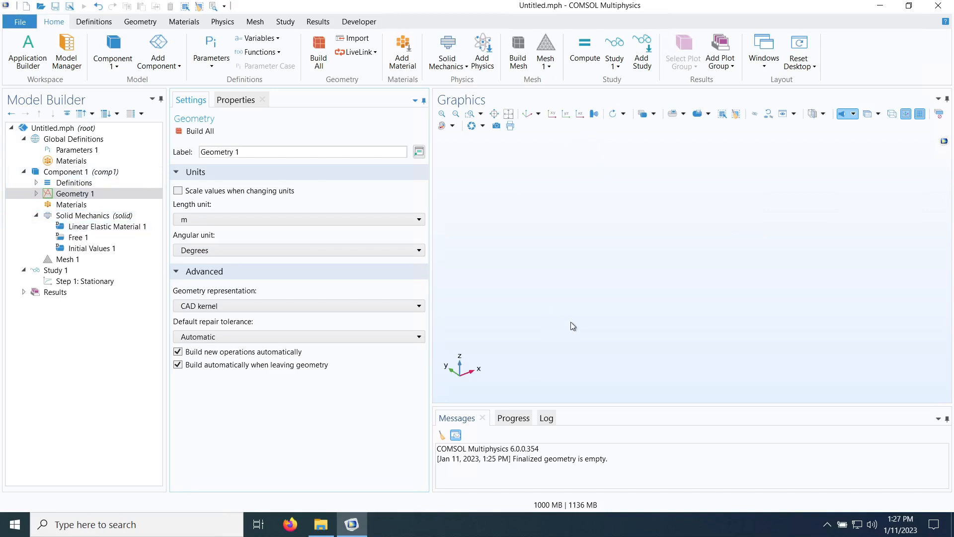
Step: Resize the panes around the Graphics window and examine the Progress, Log and Messages windows
left_click_drag(606, 407, 612, 343)
left_click_drag(434, 274, 347, 275)
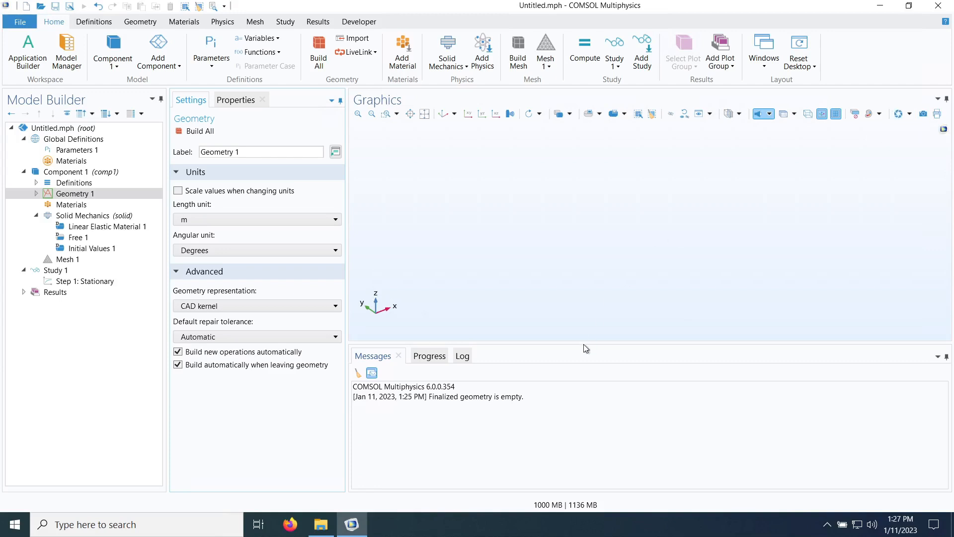
left_click_drag(586, 342, 595, 288)
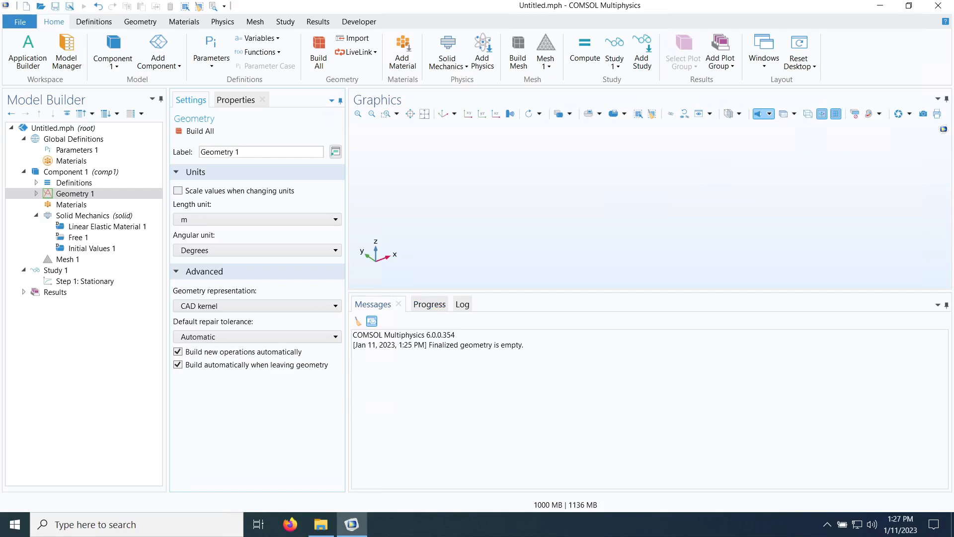
left_click(430, 307)
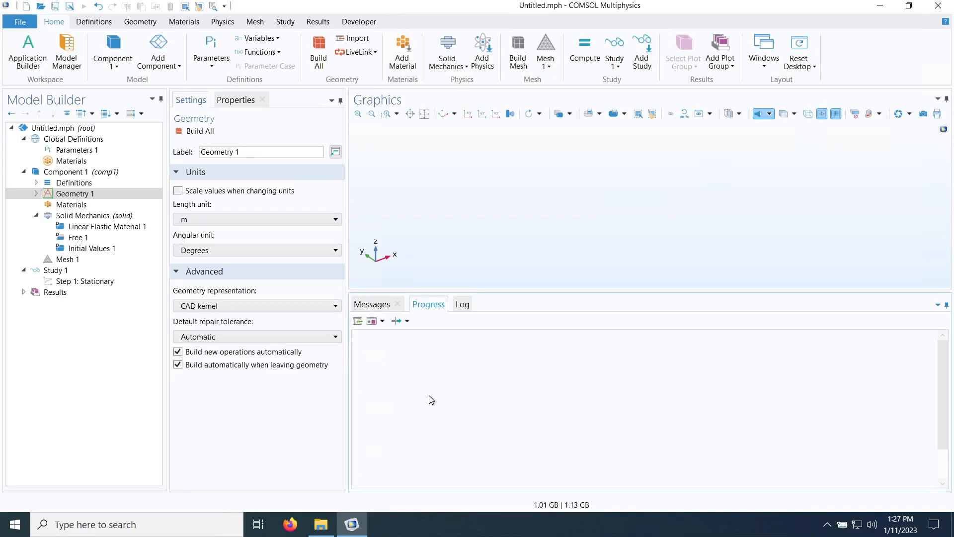
left_click(463, 306)
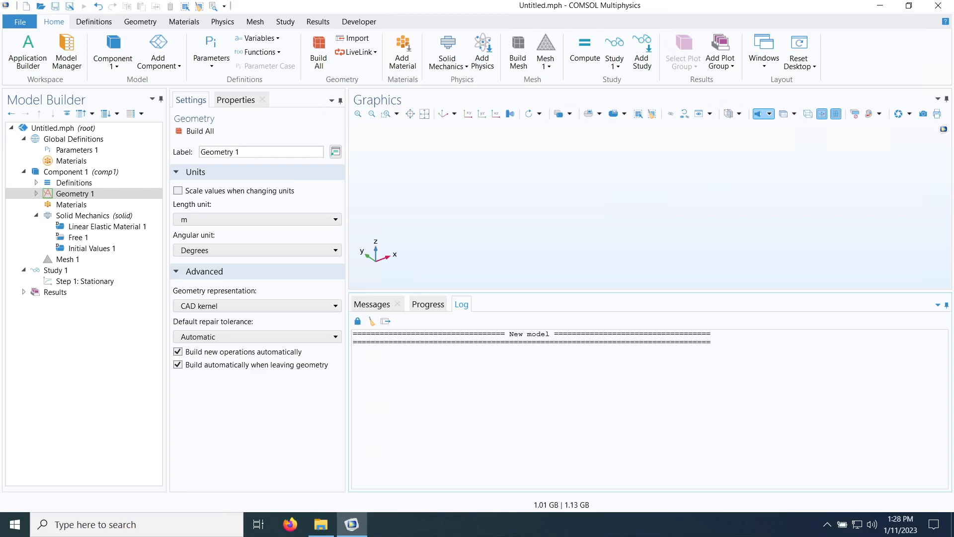
left_click(373, 305)
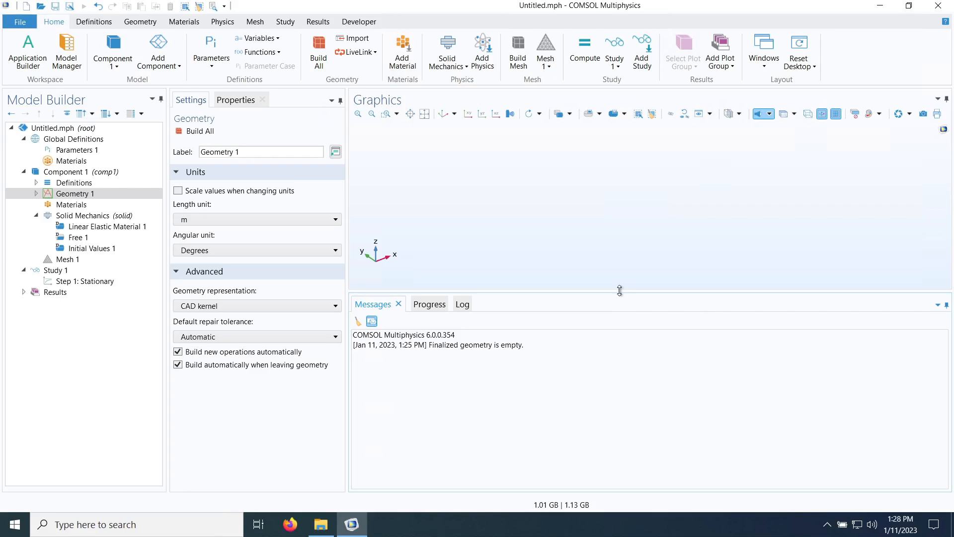
left_click_drag(620, 290, 619, 390)
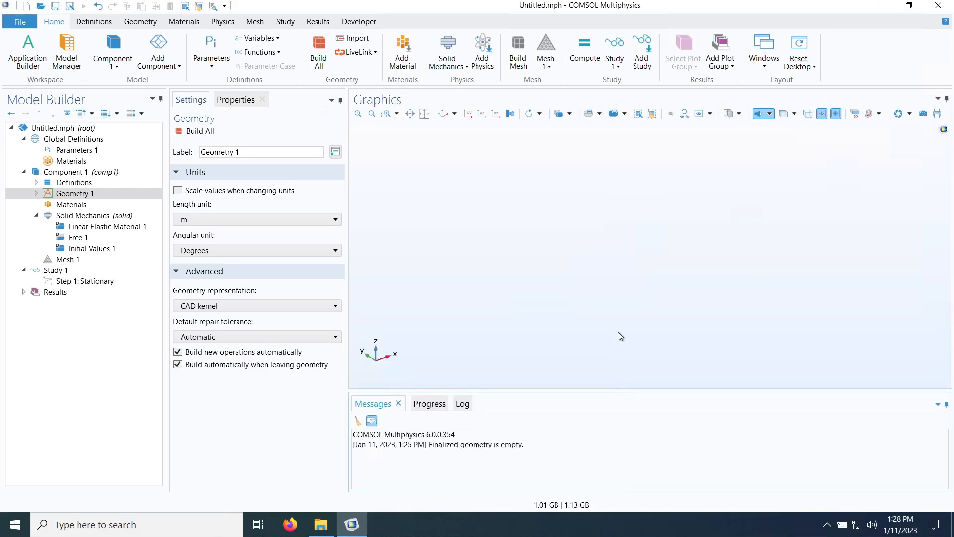
Step: Review the ribbon tools available for definitions and geometry, and return to the general model tools
left_click(91, 26)
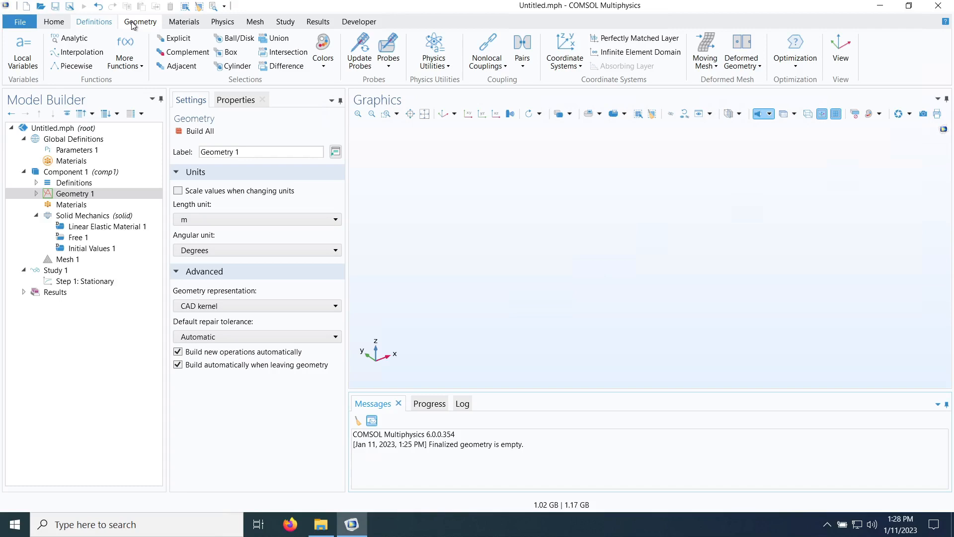
left_click(133, 25)
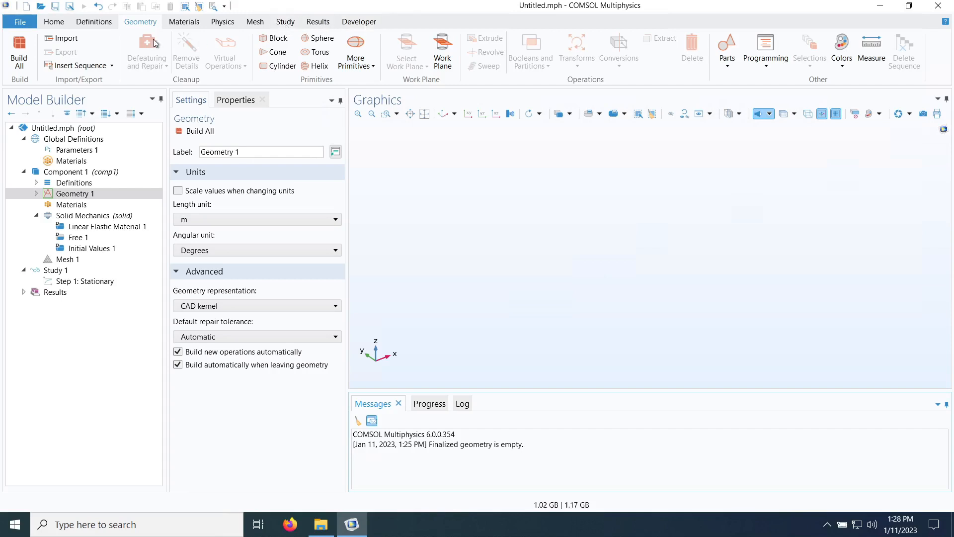
left_click(54, 23)
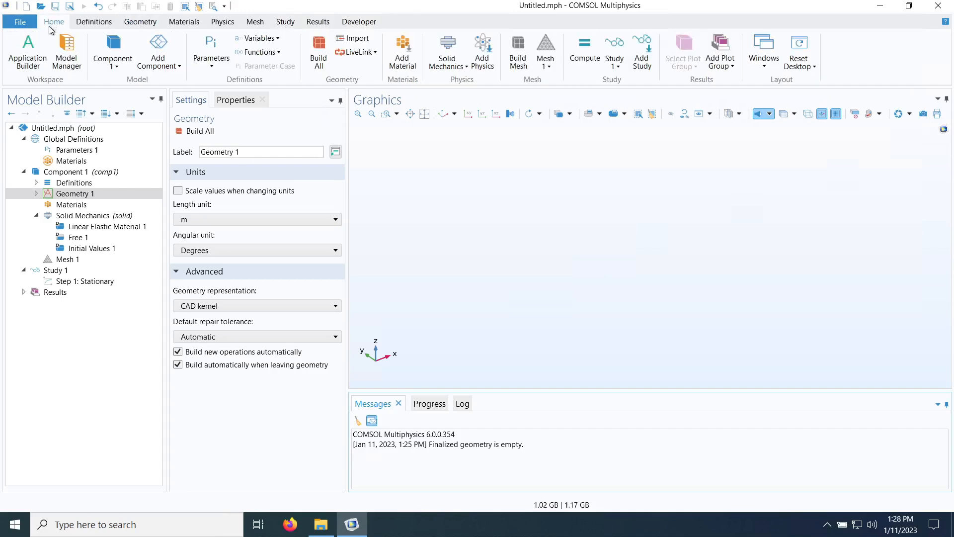
Step: Open Parameters 1 under Global Definitions and widen its settings so the Description column fits beside the other columns
left_click(72, 152)
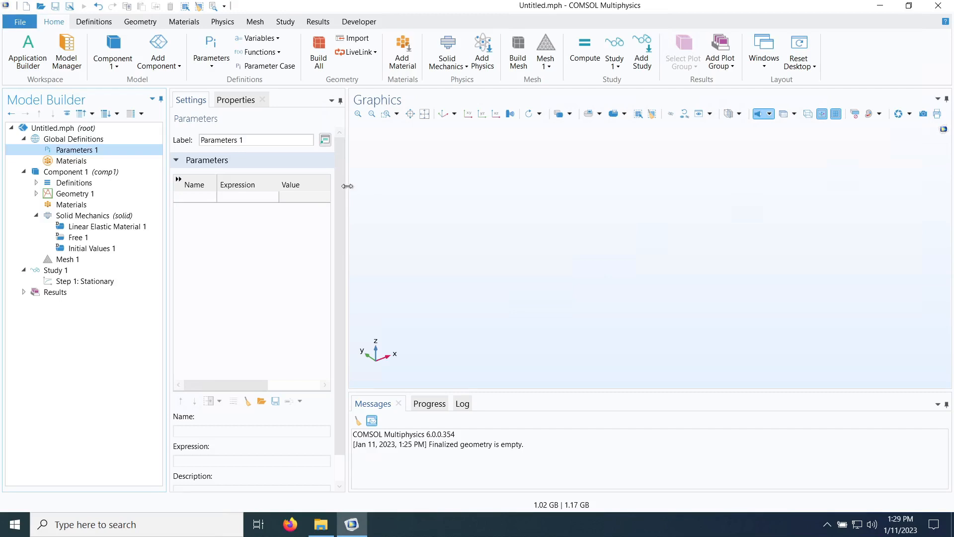
left_click_drag(347, 186, 426, 183)
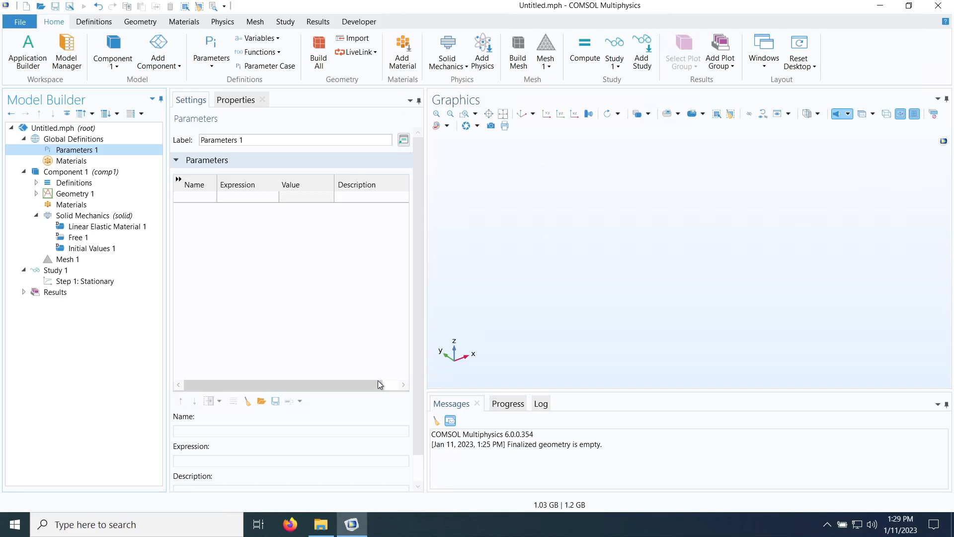
mouse_move(374, 383)
left_mouse_down()
mouse_move(366, 387)
mouse_move(385, 388)
mouse_move(368, 389)
left_mouse_up()
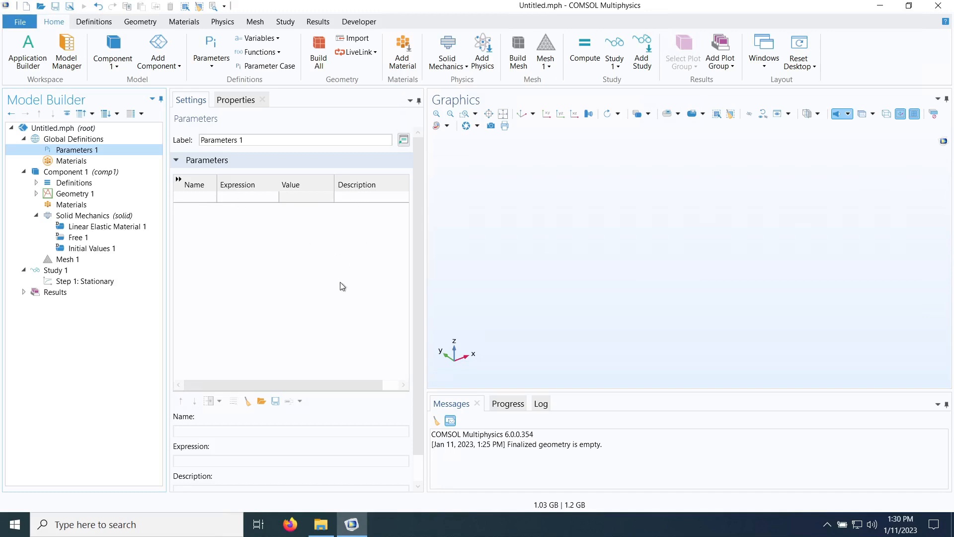
Step: Define a global parameter L with the expression 1 [m]
left_click(195, 197)
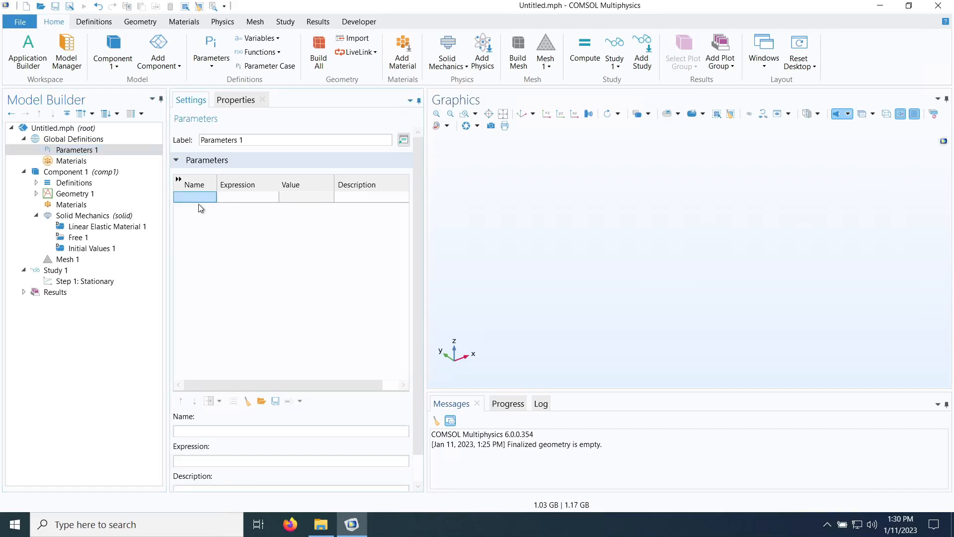
type("L")
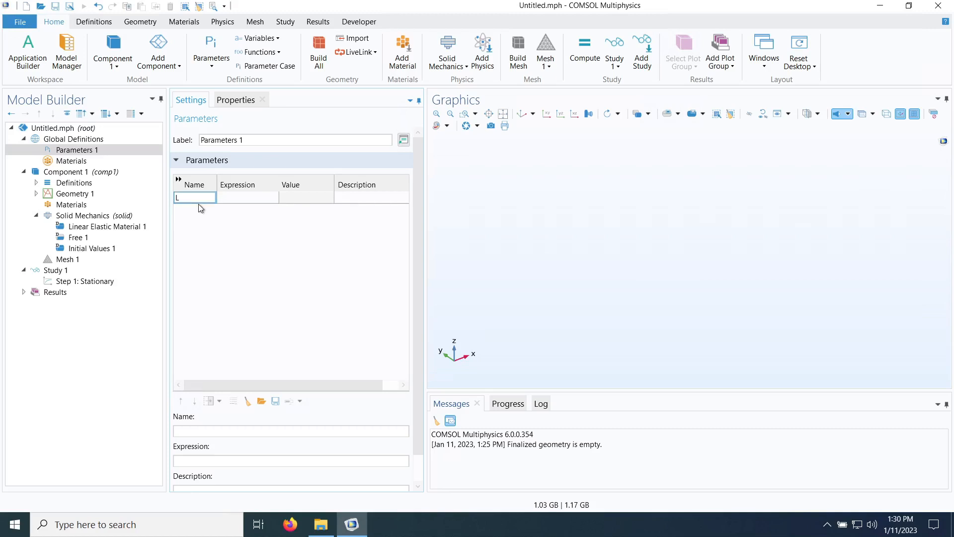
key("Tab")
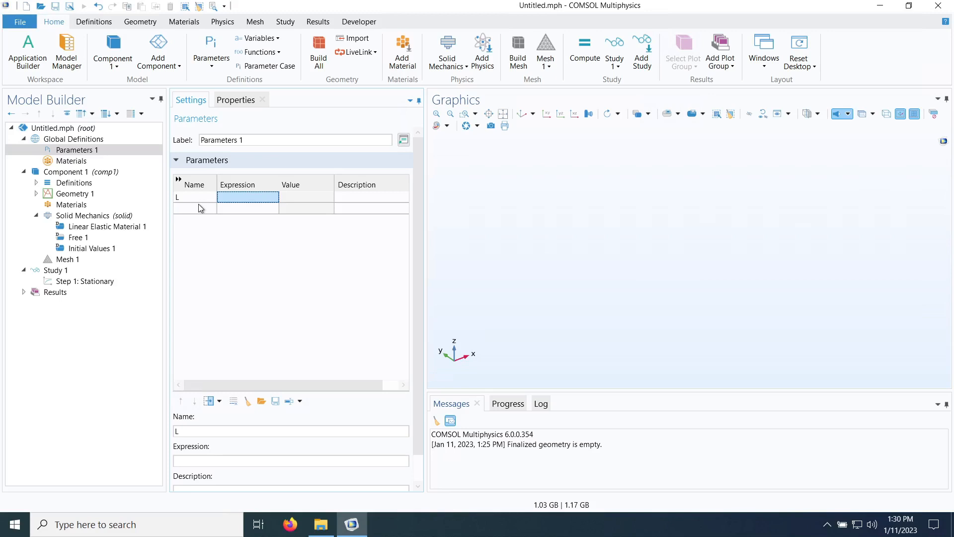
type("1 [m]")
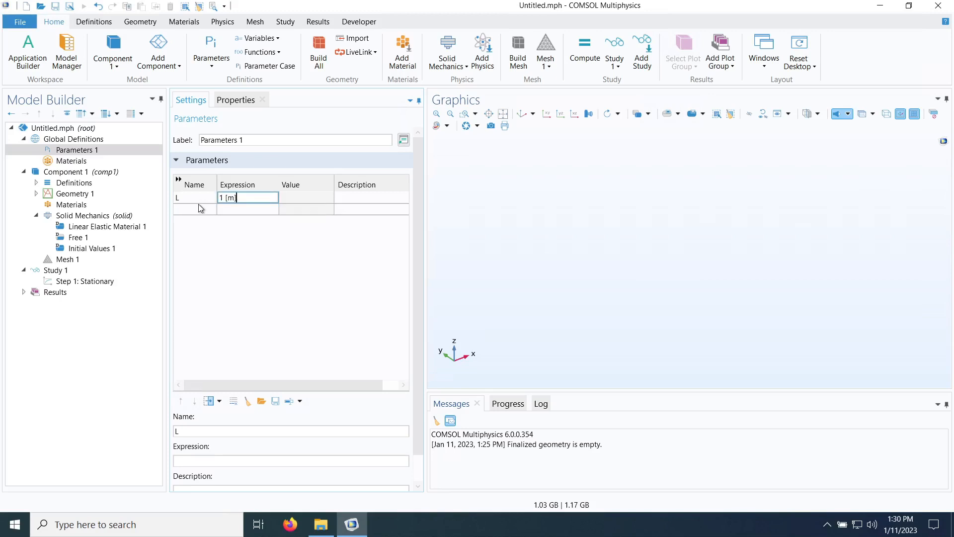
left_click_drag(236, 197, 226, 197)
left_click(237, 198)
key("Return")
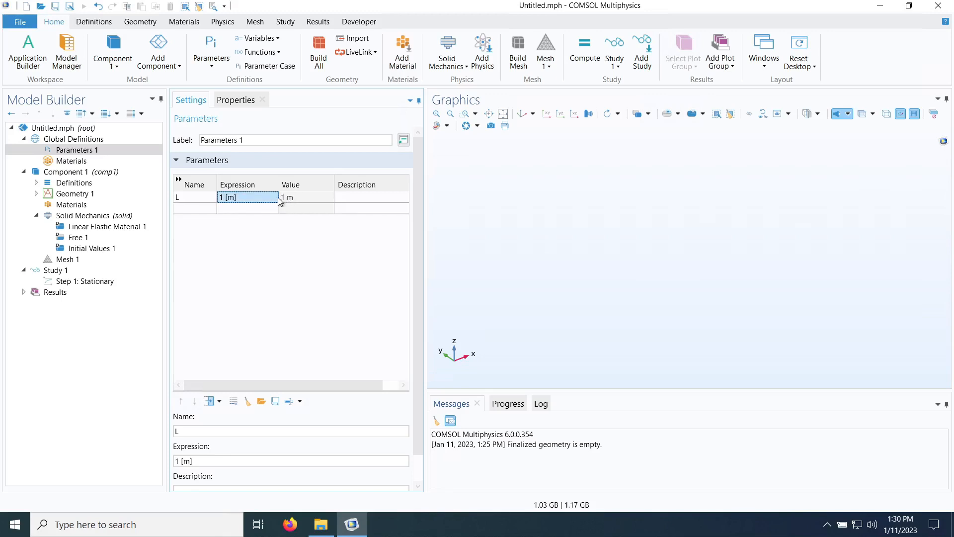
Step: Describe the parameter L as "Bar Length"
left_click(348, 197)
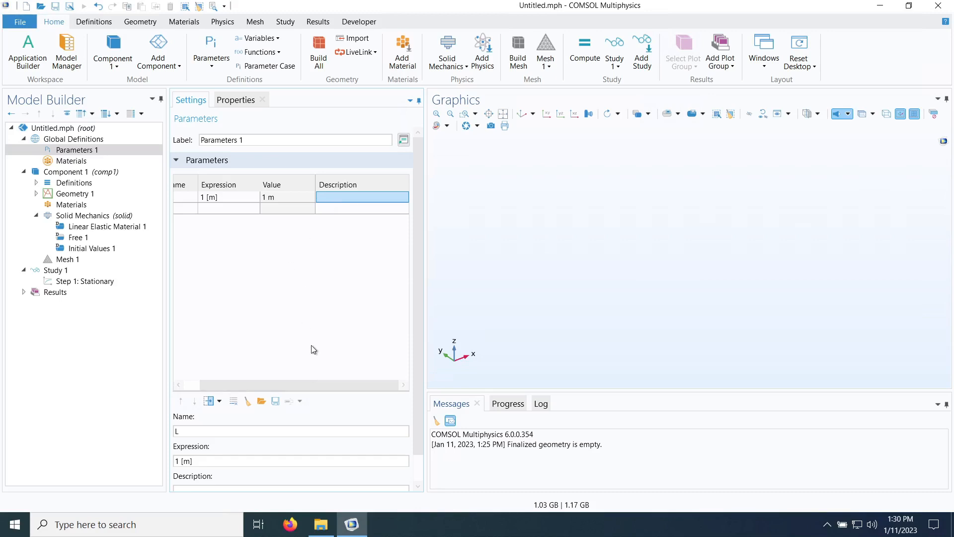
left_click_drag(298, 384, 339, 388)
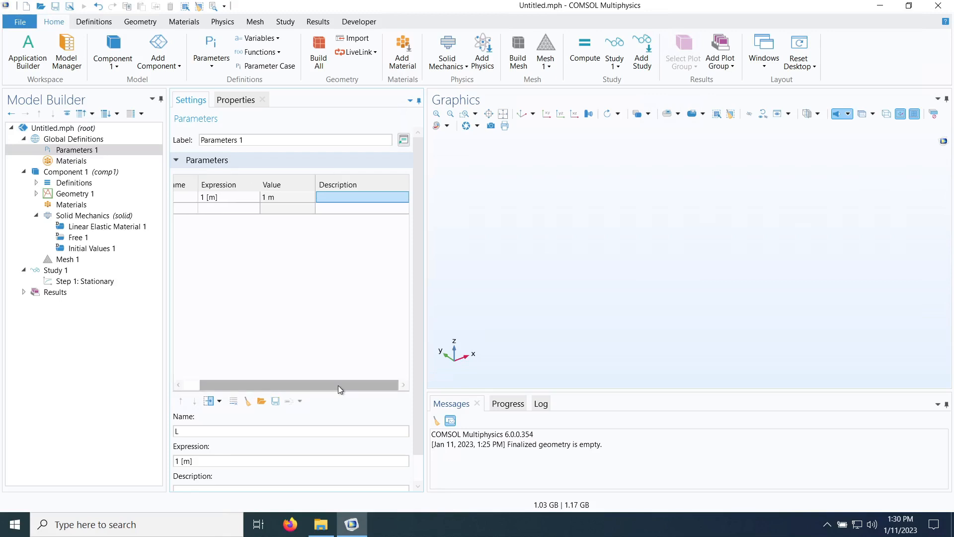
left_click(327, 199)
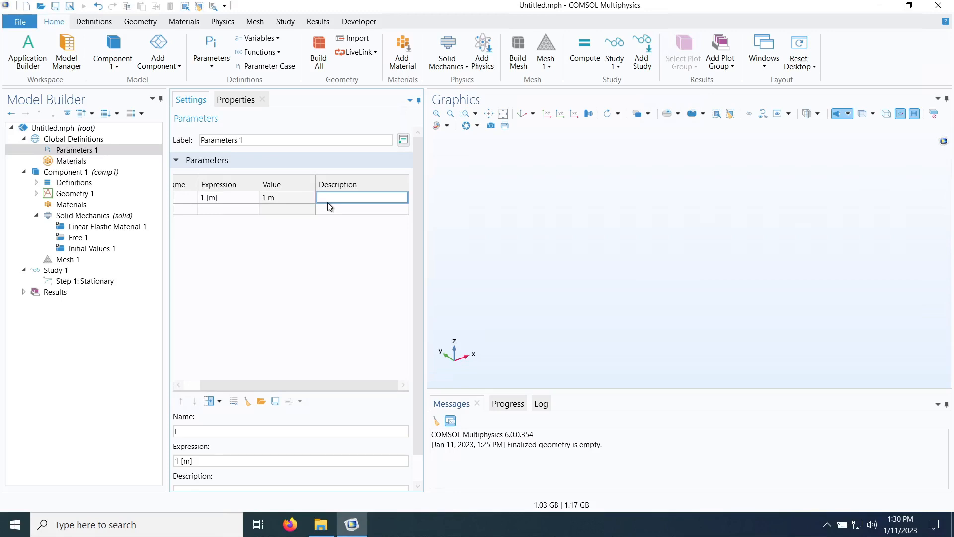
type("Bar Length")
key("BackSpace")
type("h")
key("Return")
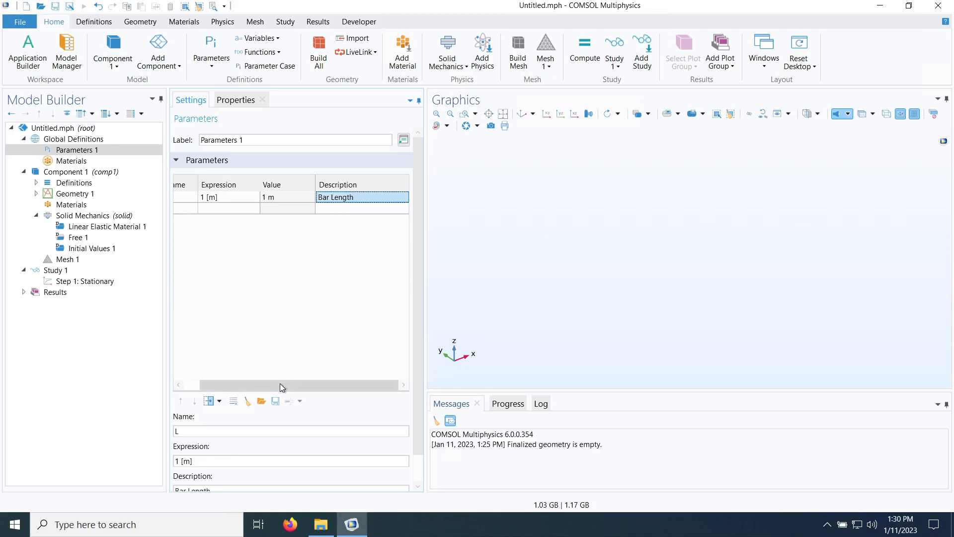
Step: Define a second global parameter W with the expression 10 [cm]
left_click_drag(279, 383, 263, 383)
left_click(181, 209)
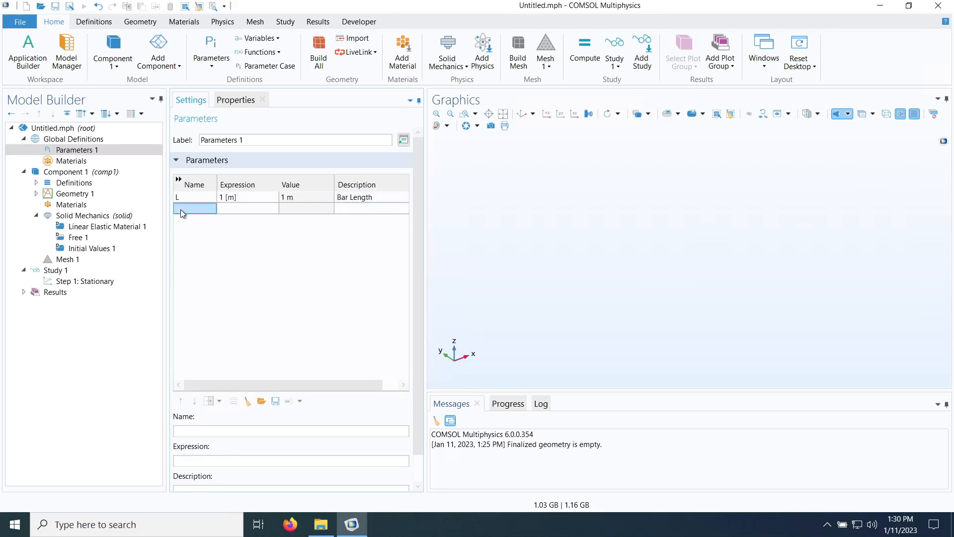
type("W")
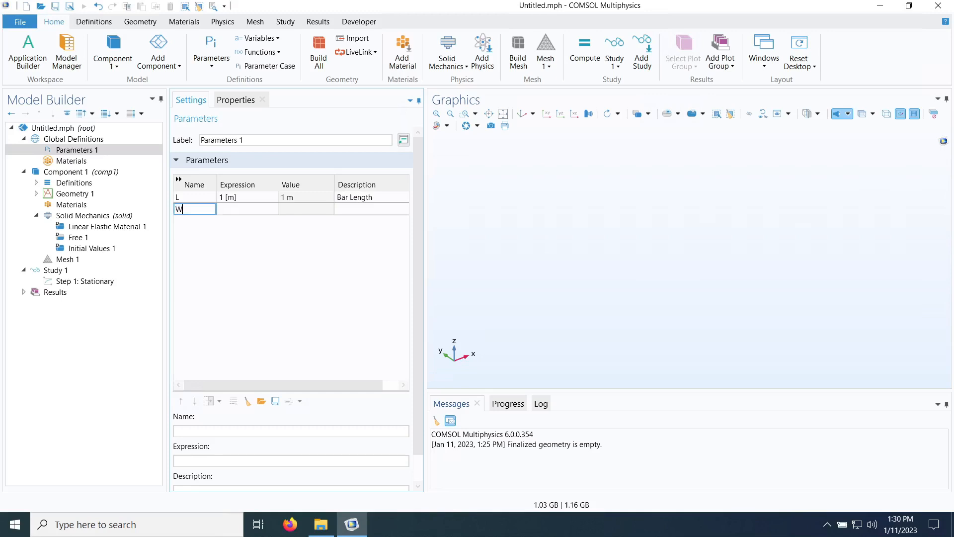
key("Tab")
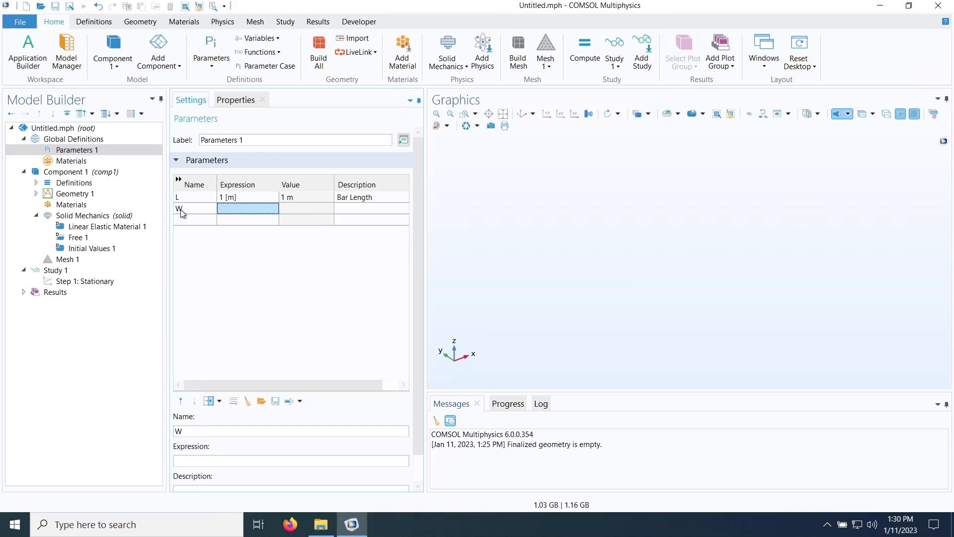
type("10 [")
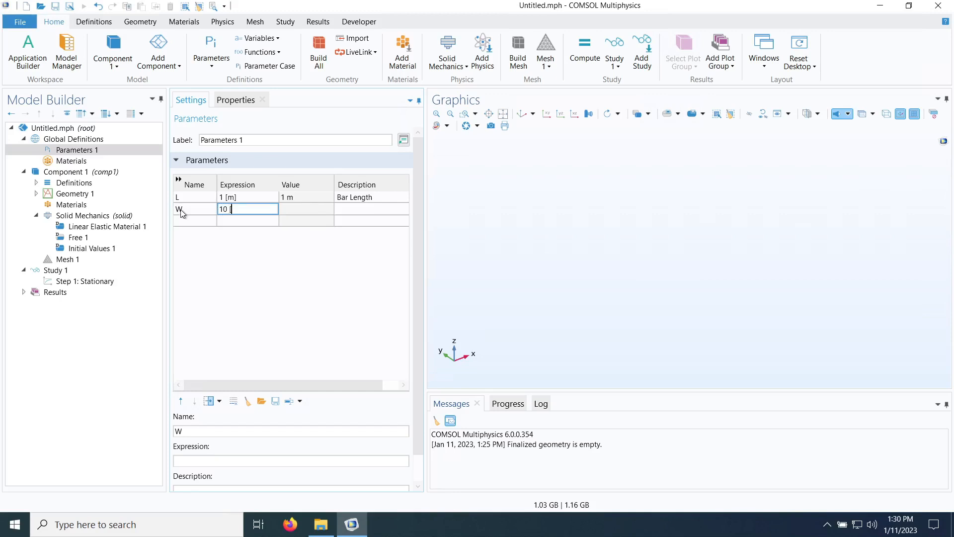
type("cm]")
key("Return")
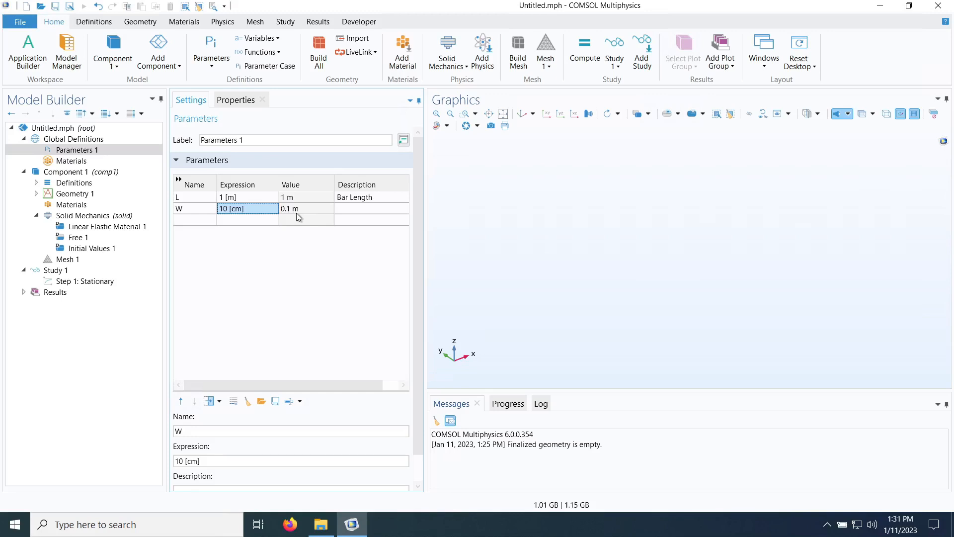
Step: Check the length unit of Geometry 1, and describe the parameter W as "Bar Width"
left_click(80, 194)
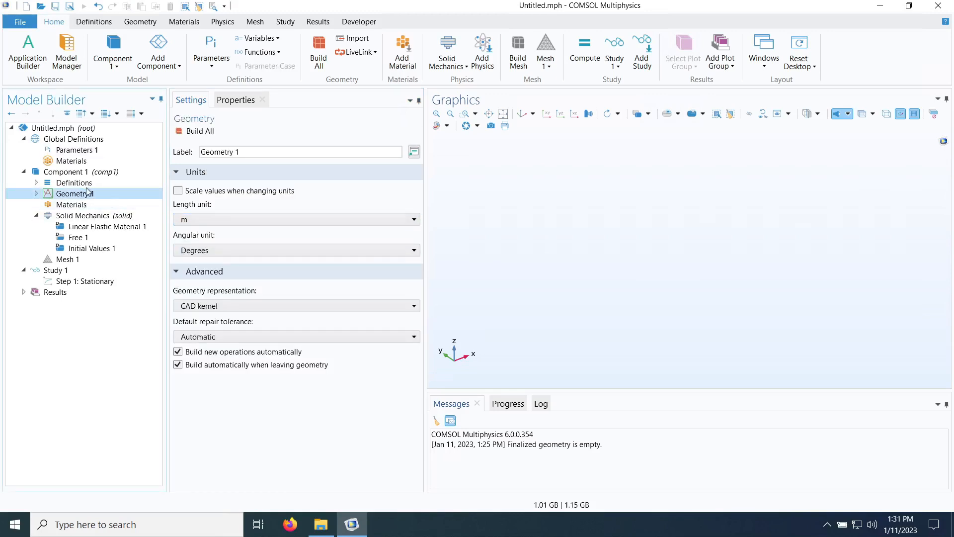
left_click(75, 150)
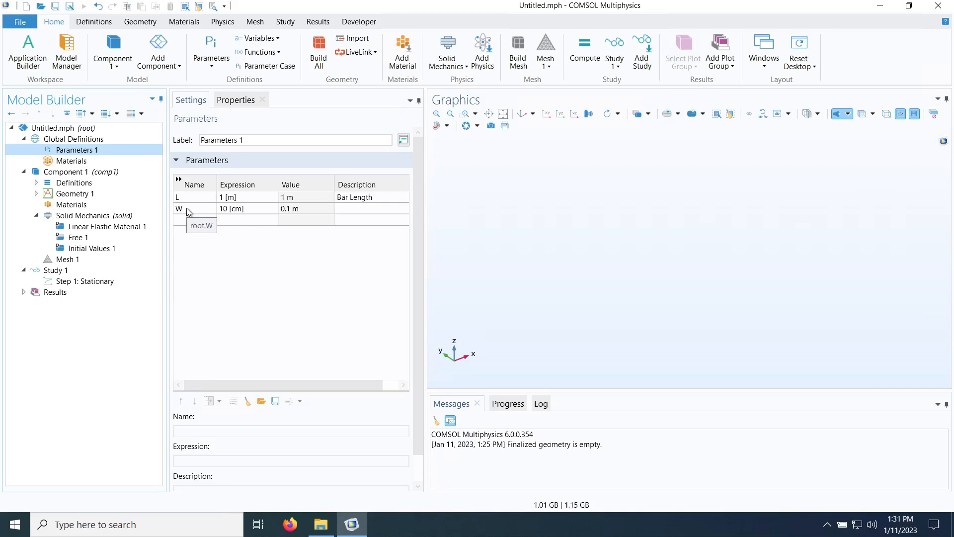
left_click(360, 209)
type("Ba")
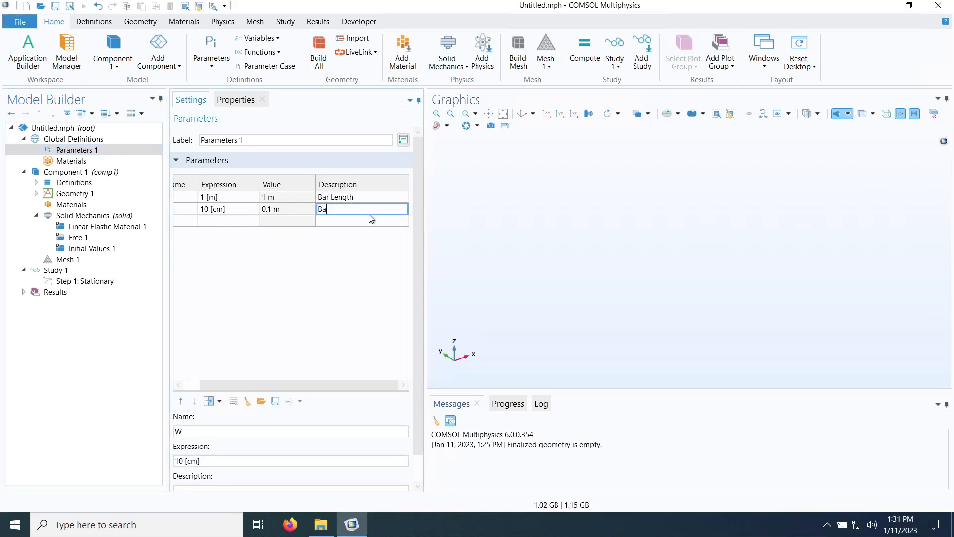
type("r Width")
key("Return")
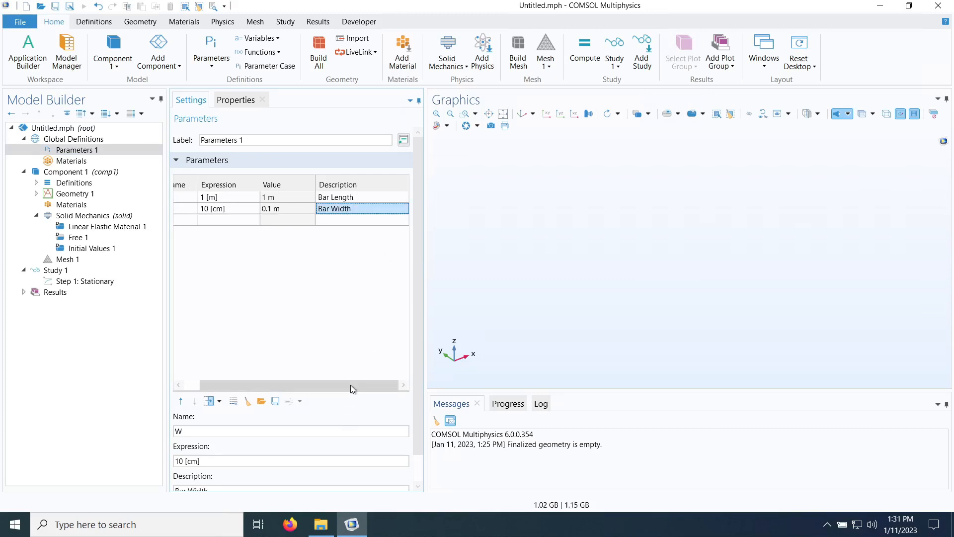
Step: Change the expression of the parameter W to 0.1 [m]
left_click_drag(350, 385, 291, 384)
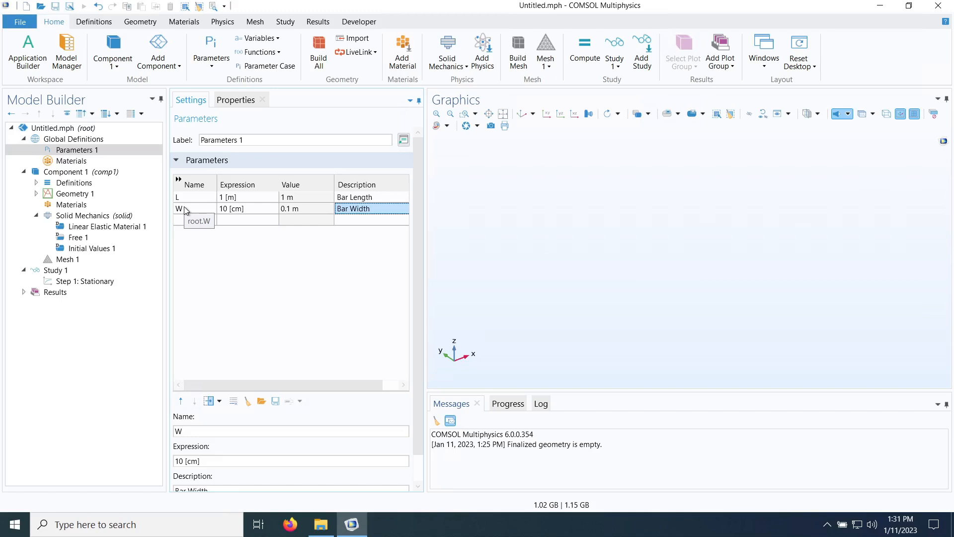
left_click(254, 210)
type("0.1")
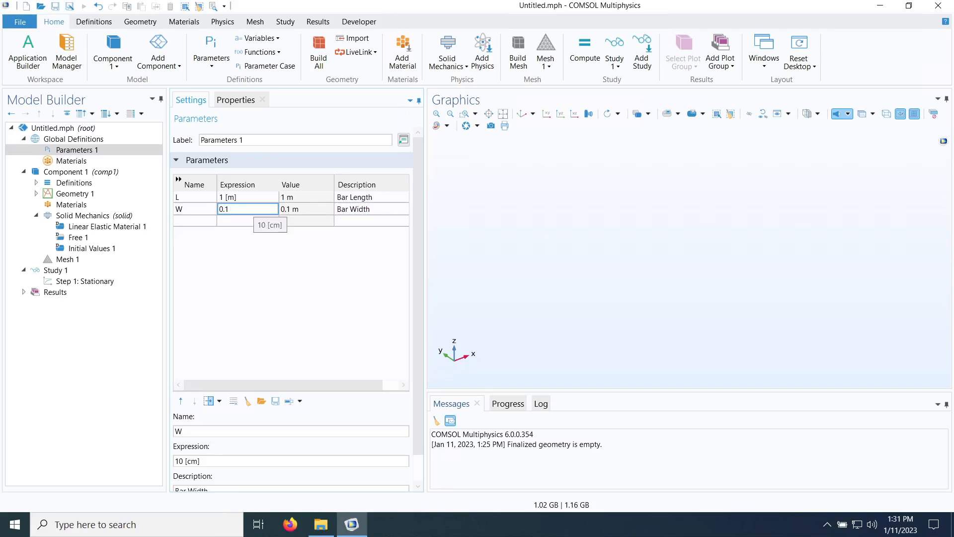
type(" [m]")
key("Return")
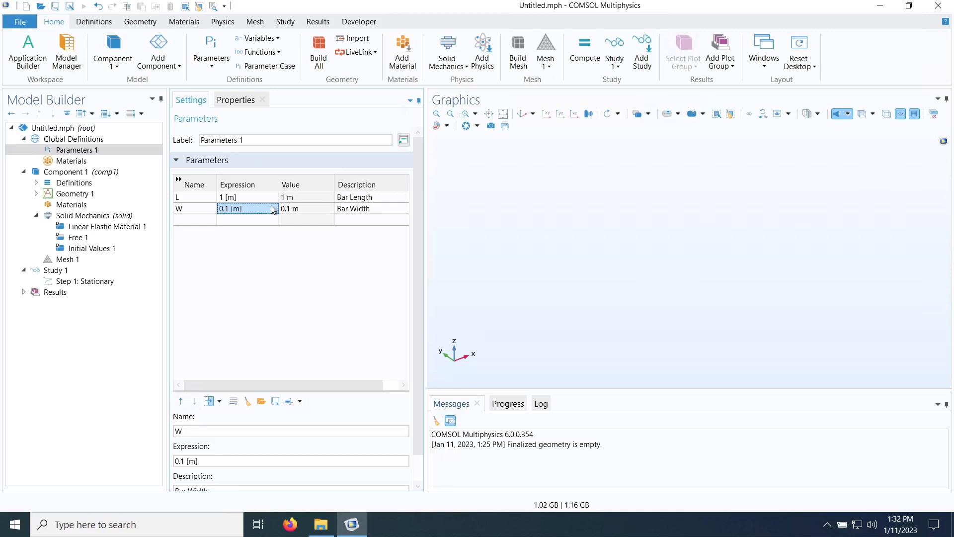
Step: Set the expression of the parameter W to 10 [cm]
left_click(253, 208)
type("10")
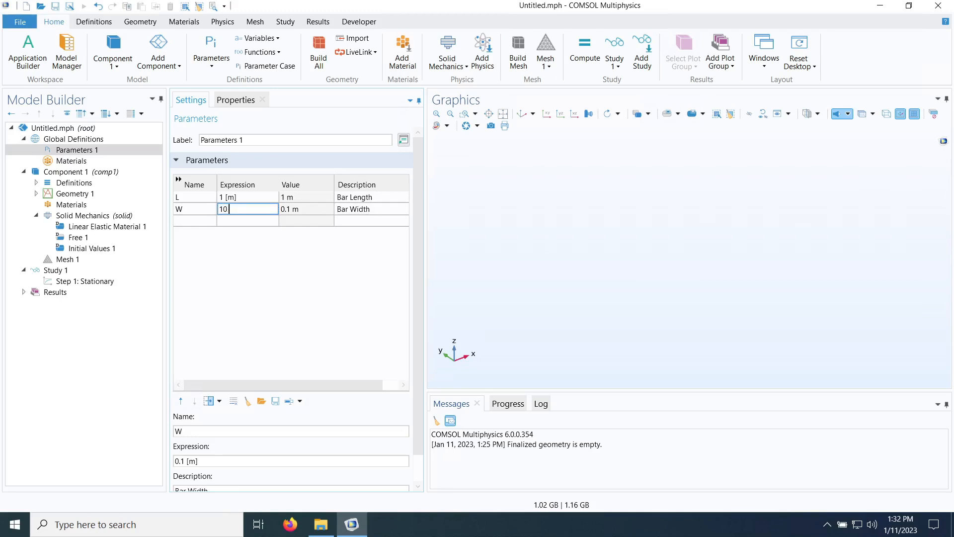
type(" [cm]")
key("Return")
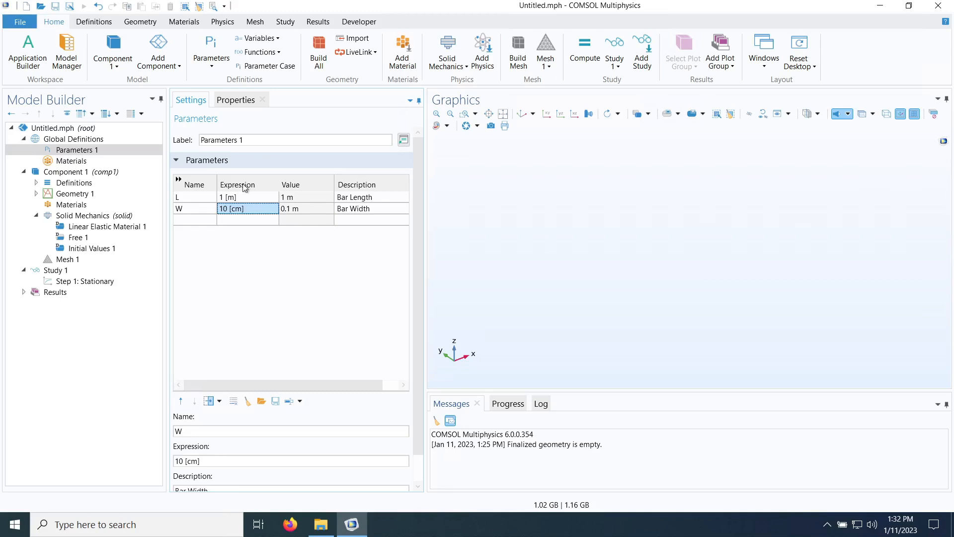
Step: Expand Geometry 1 in the model tree and add a Block primitive to it
left_click(74, 194)
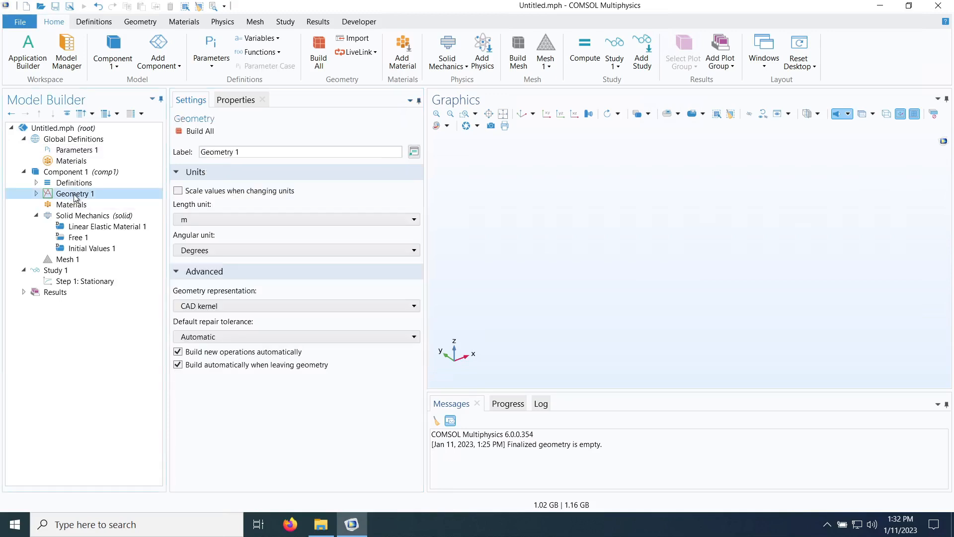
left_click(36, 194)
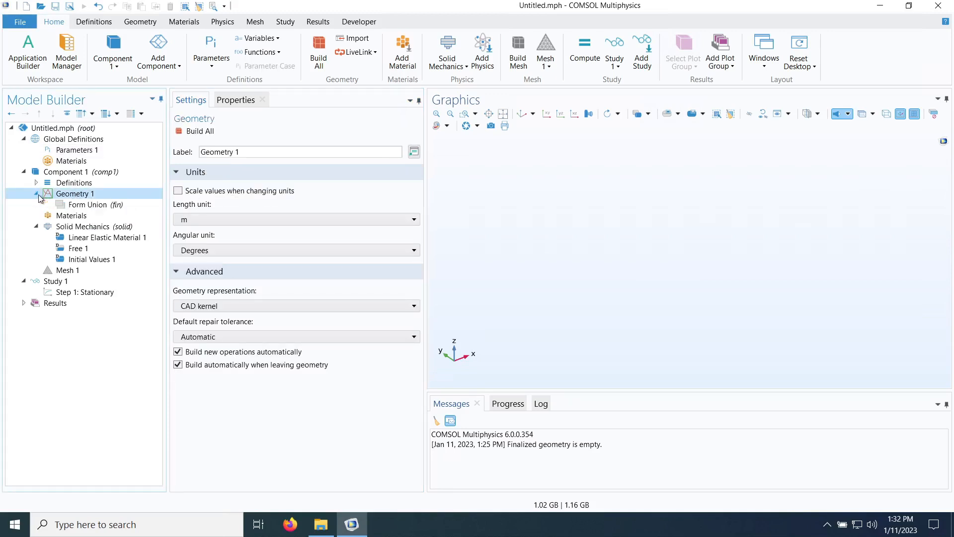
left_click(141, 24)
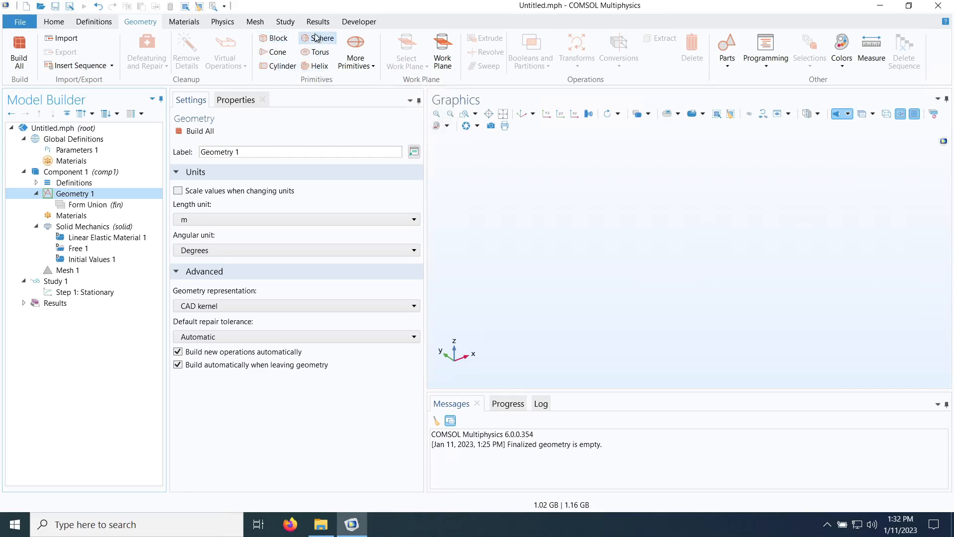
left_click(273, 39)
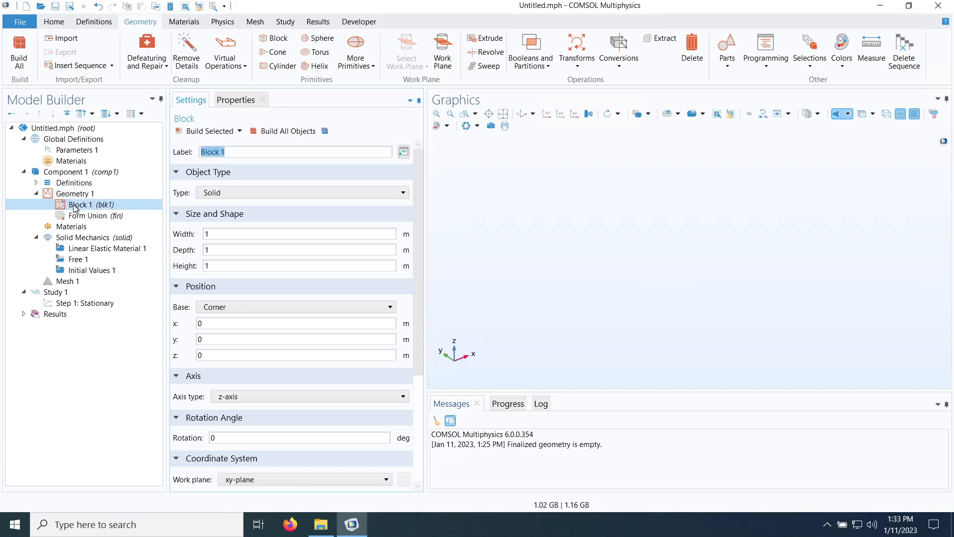
Step: Review the block's size and base position options, and build it with the default 1 m dimensions and Corner base
left_click(207, 237)
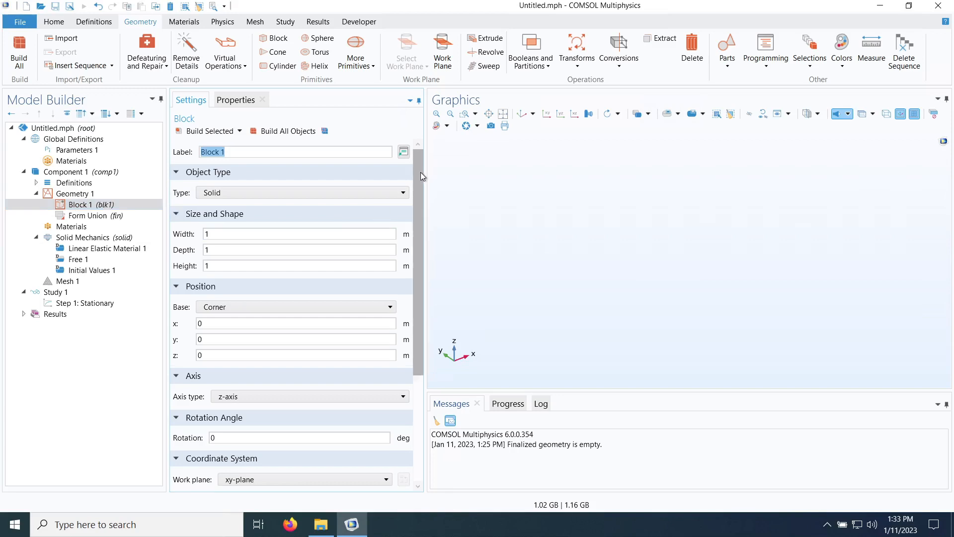
left_click_drag(419, 173, 422, 189)
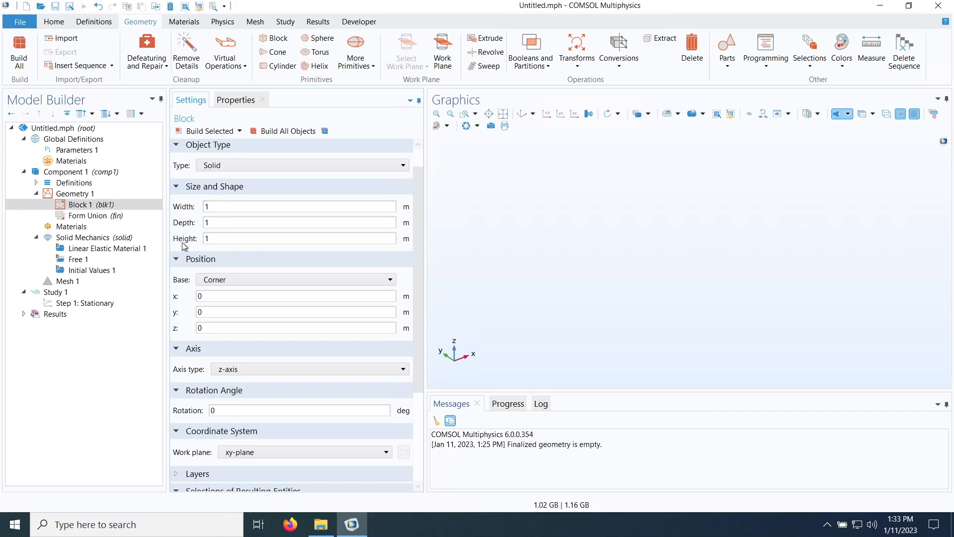
left_click(208, 239)
left_click(220, 281)
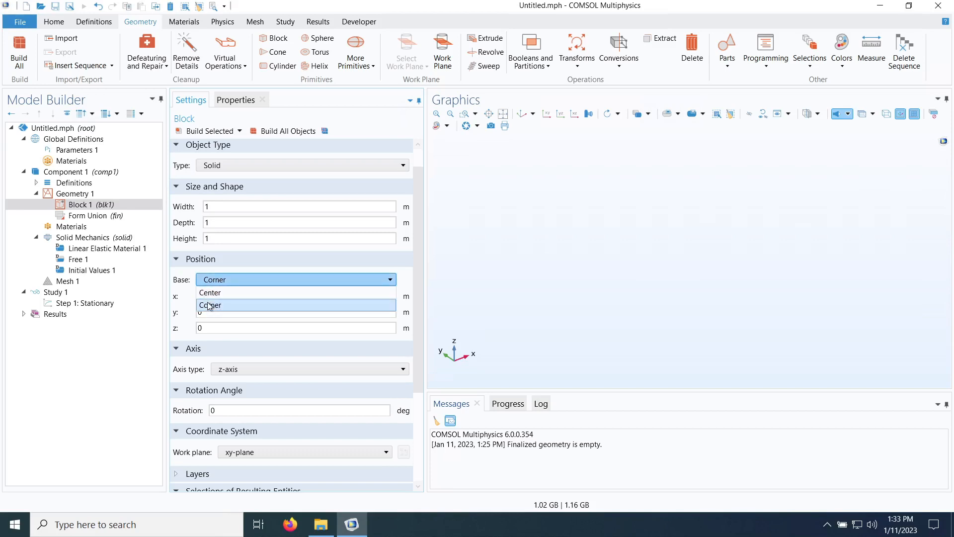
left_click(209, 206)
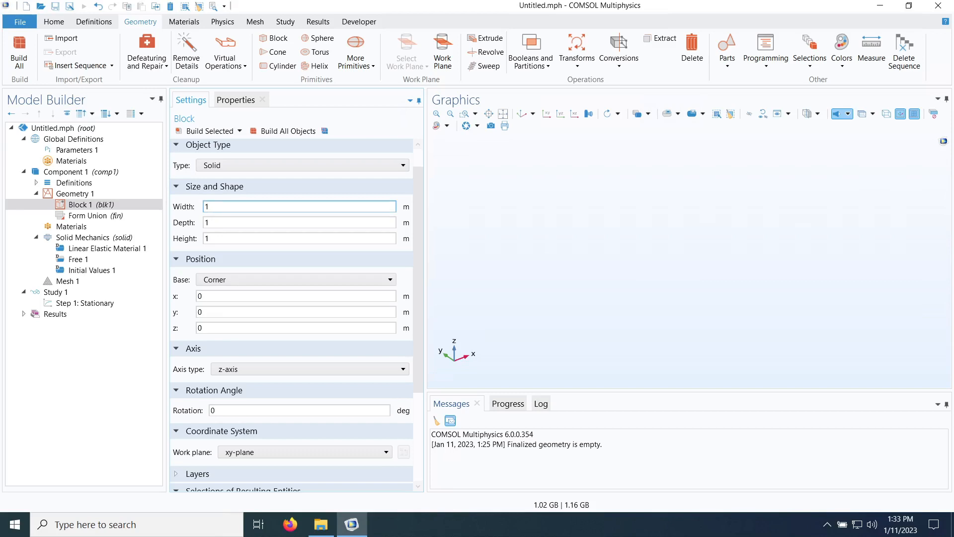
key("Tab")
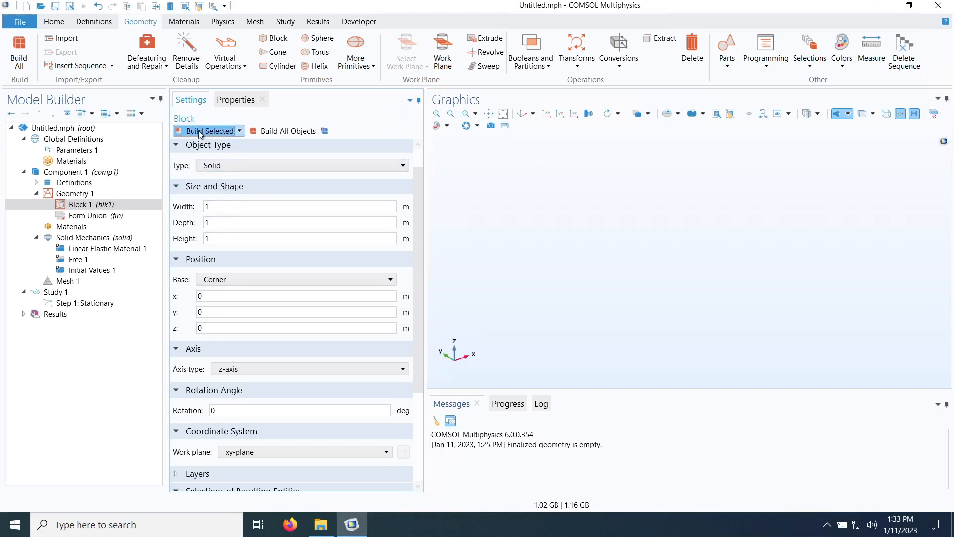
left_click(198, 130)
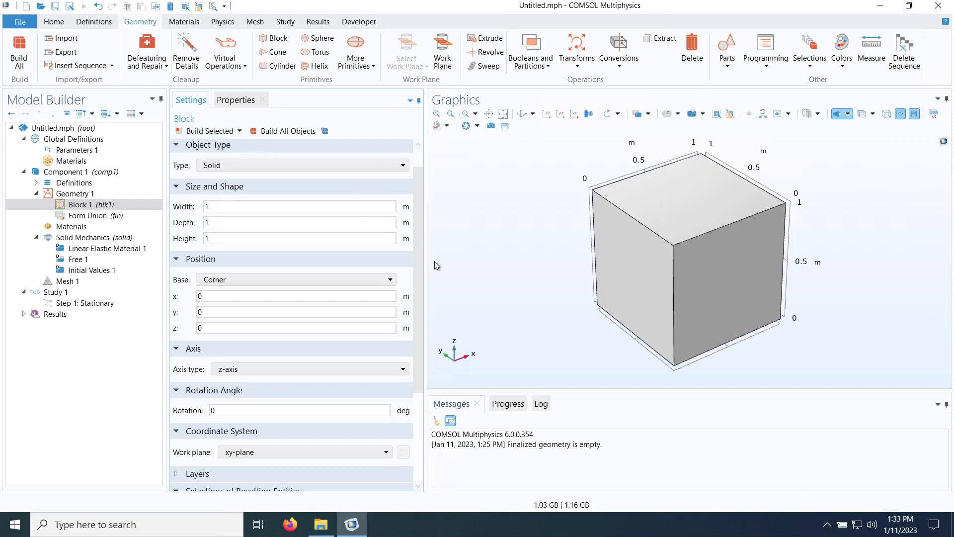
Step: Set the base position of Block 1 to Center, rebuild it, and fit the whole block in the view
left_click_drag(543, 300, 541, 280)
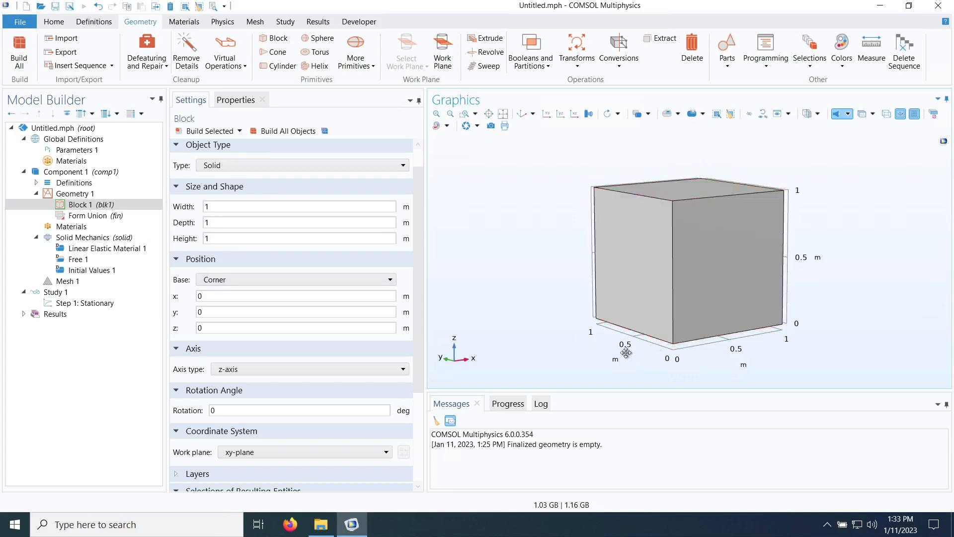
left_click_drag(638, 307, 626, 369)
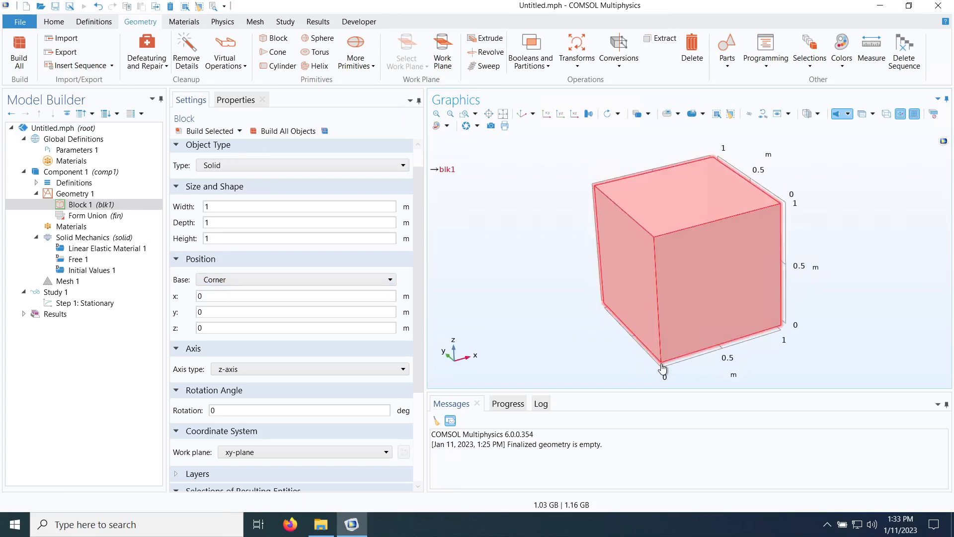
left_click(216, 283)
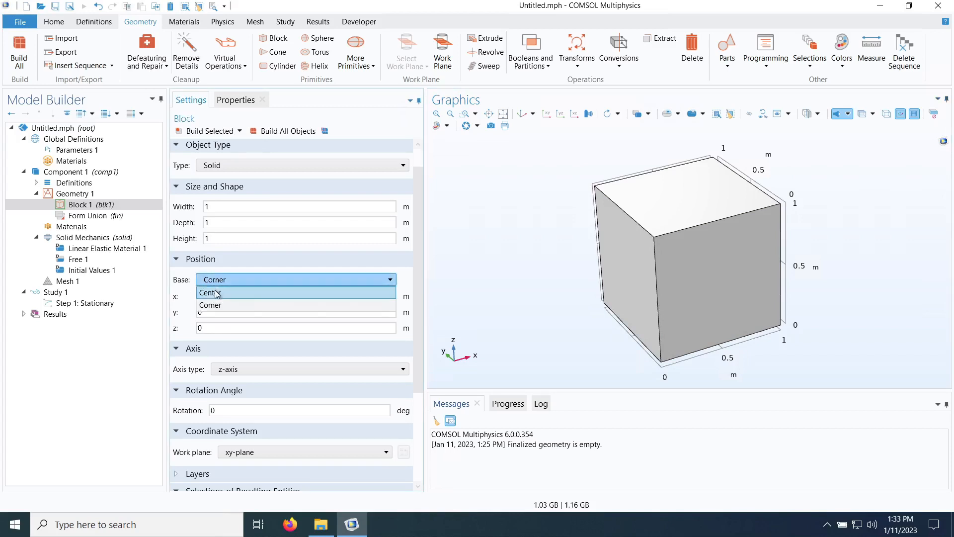
left_click(217, 293)
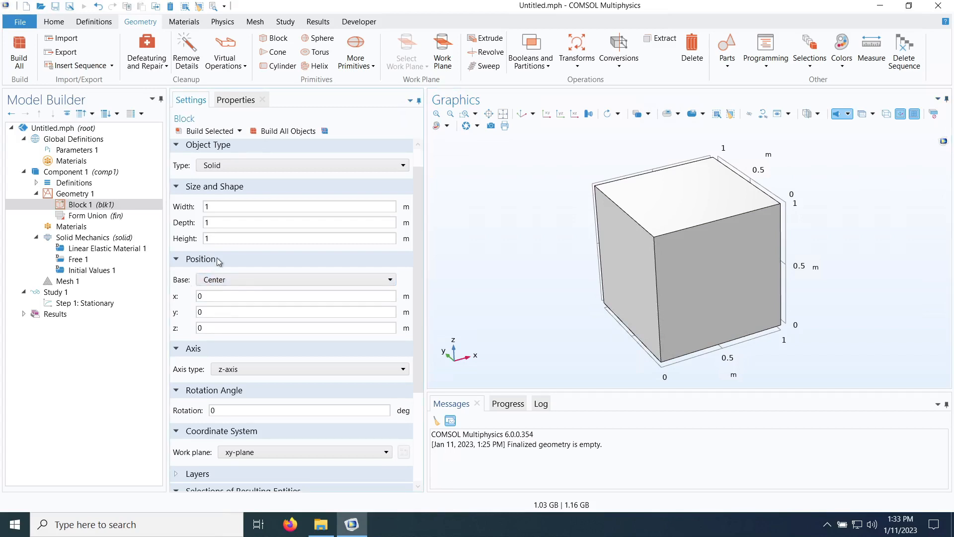
left_click(191, 131)
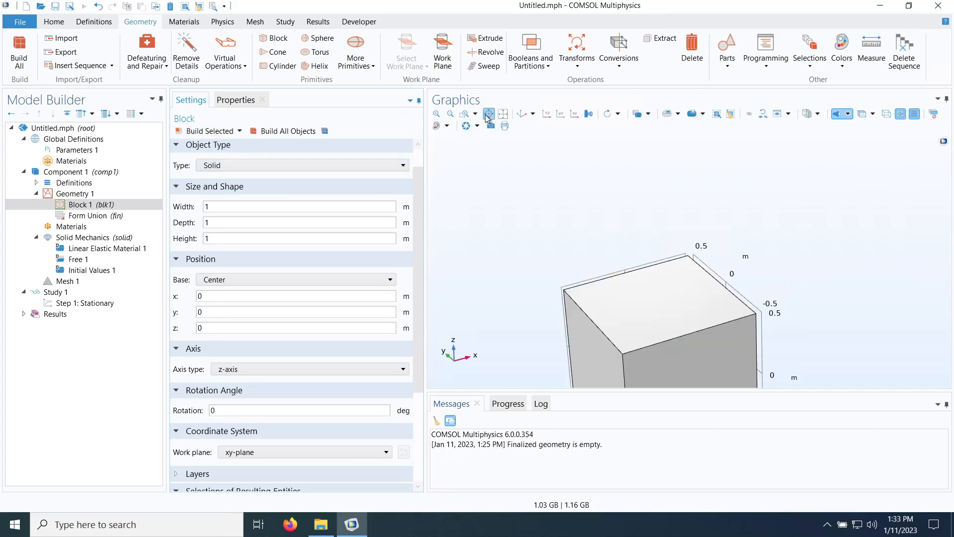
left_click(504, 115)
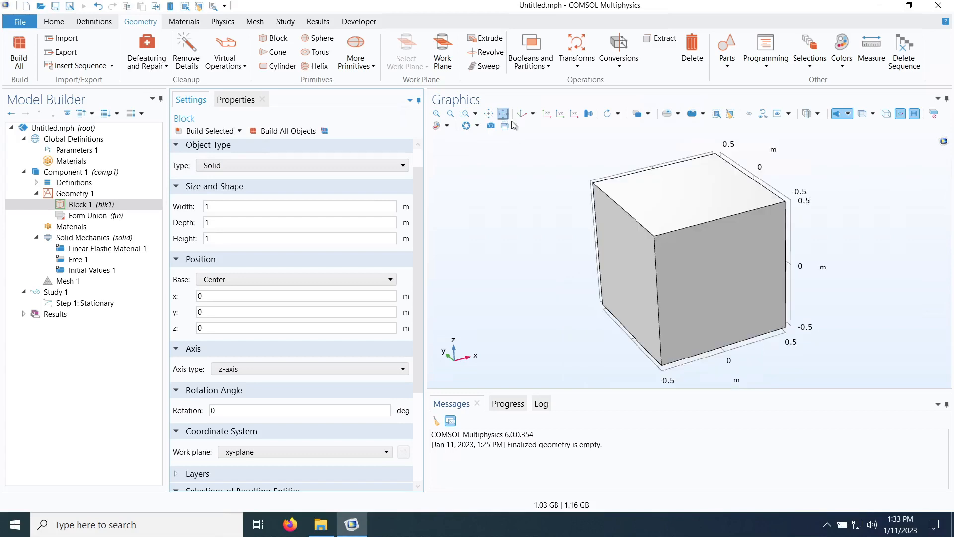
Step: Set the width of Block 1 to 10 m and rebuild the block
mouse_move(535, 292)
left_mouse_down()
mouse_move(521, 278)
mouse_move(544, 294)
left_mouse_up()
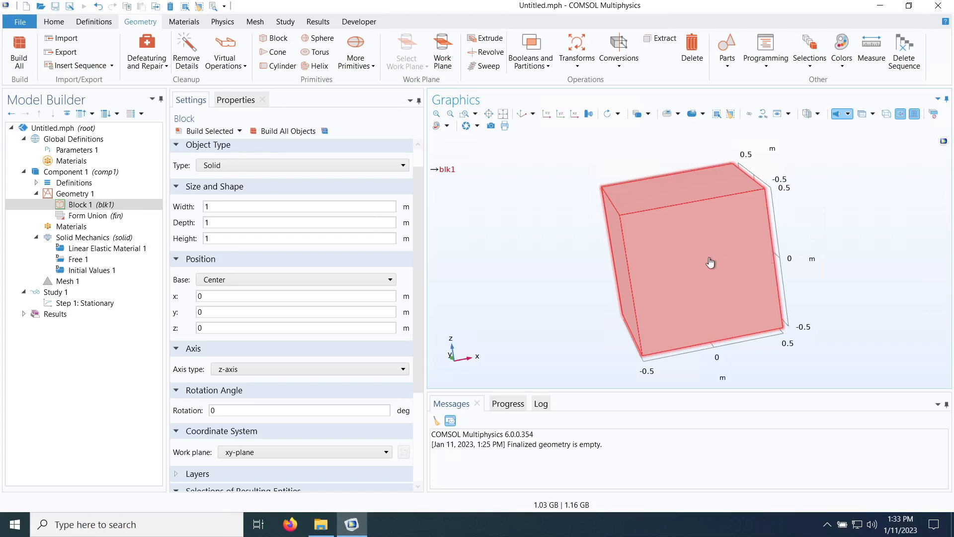
left_click_drag(681, 272, 719, 369)
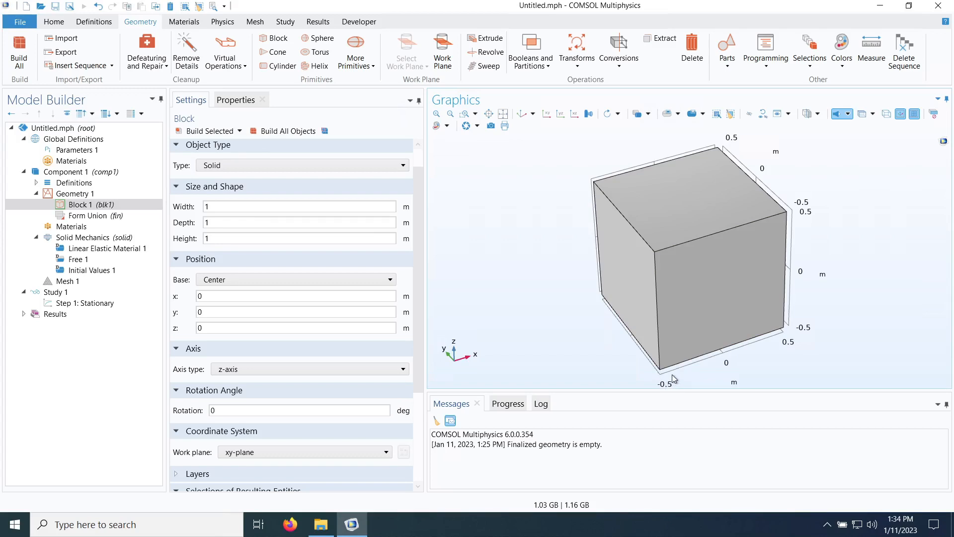
left_click_drag(616, 359, 625, 351)
left_click(206, 208)
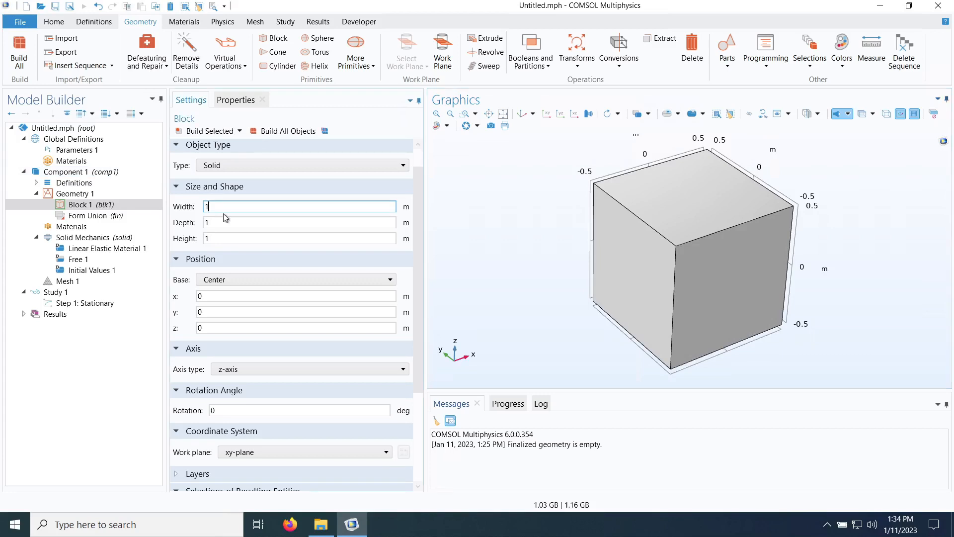
key("Tab")
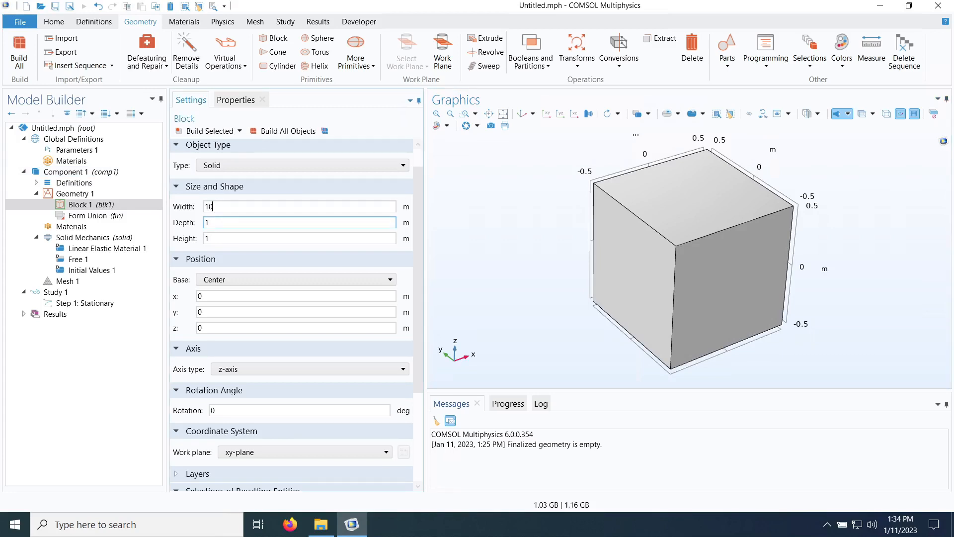
left_click(205, 131)
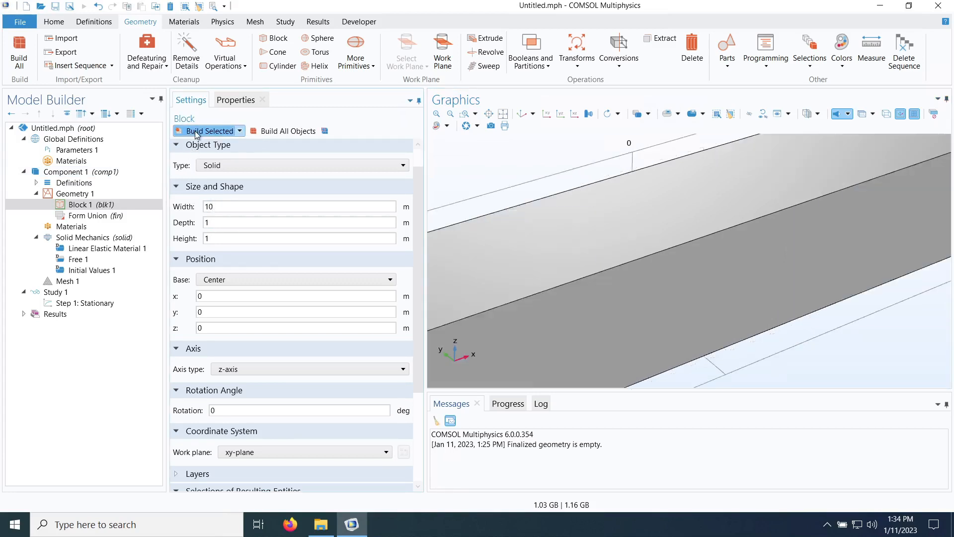
Step: Look up the names of the bar length and bar width parameters in Parameters 1
left_click(503, 114)
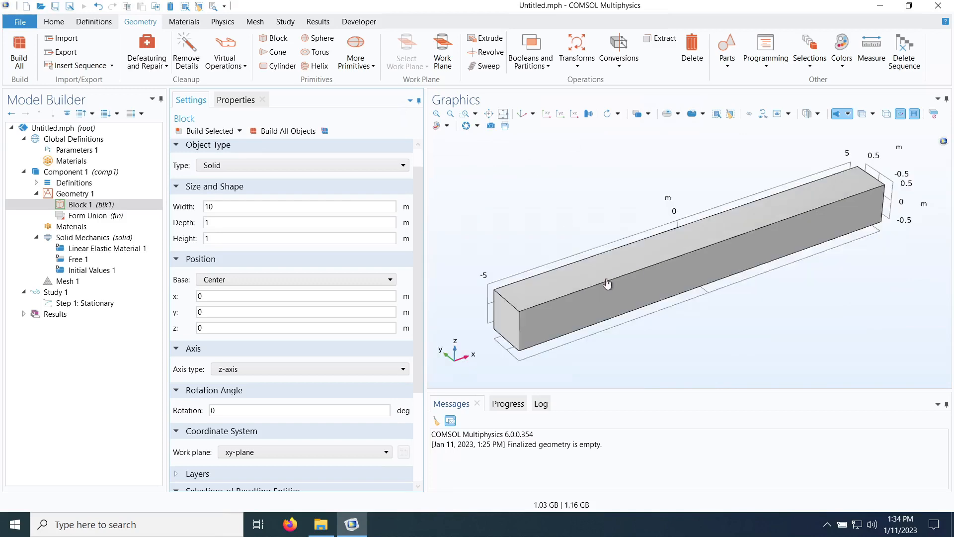
left_click_drag(629, 336, 629, 330)
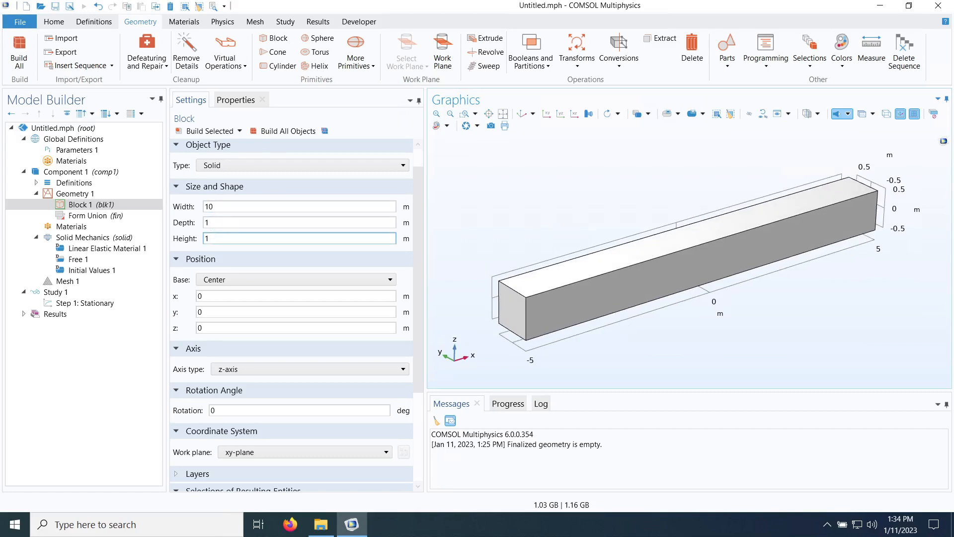
left_click(85, 151)
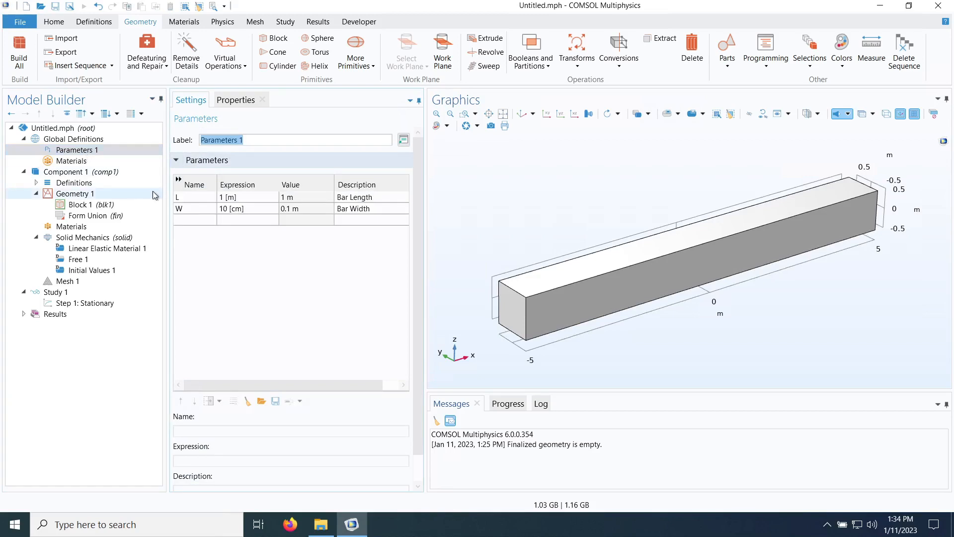
left_click(185, 199)
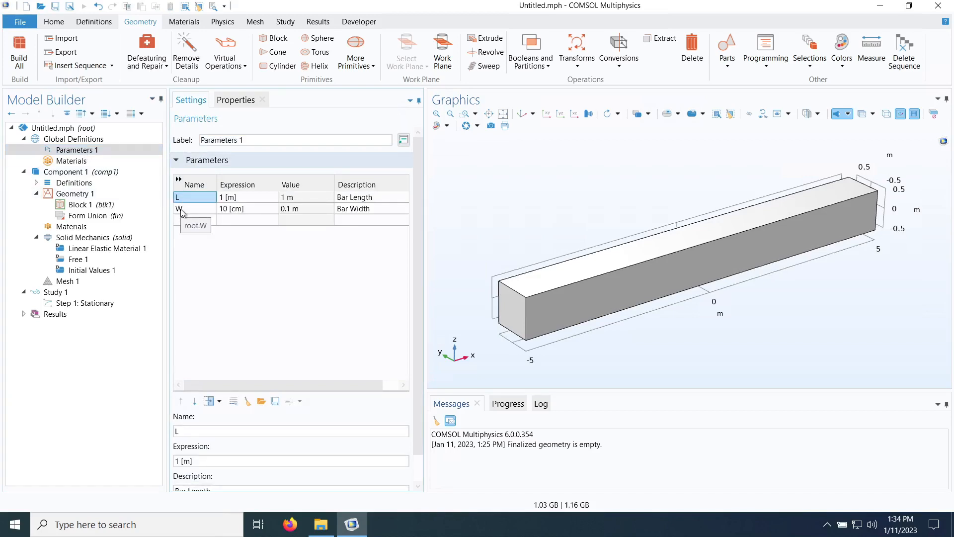
Step: Set Block 1's width and depth to W and its height to L, and rebuild the block
left_click(87, 205)
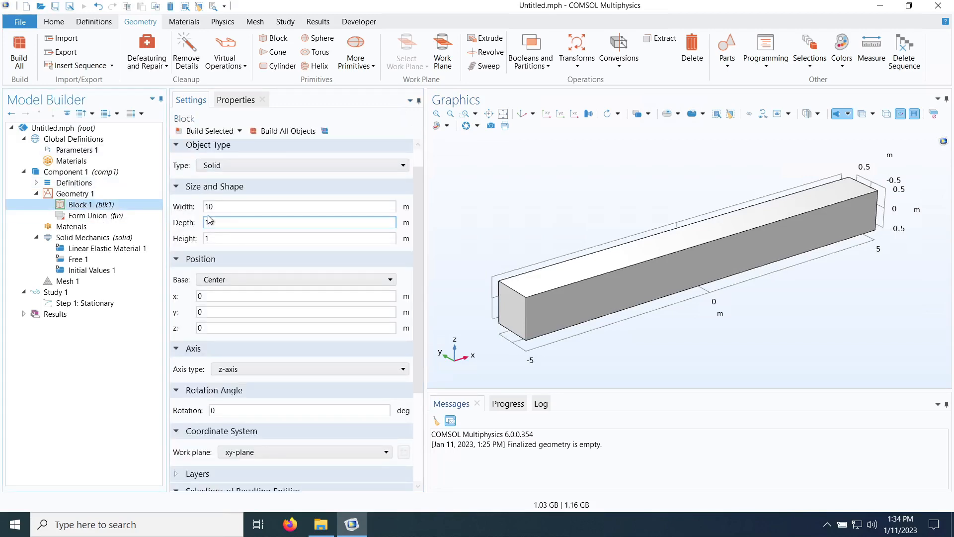
double_click(212, 206)
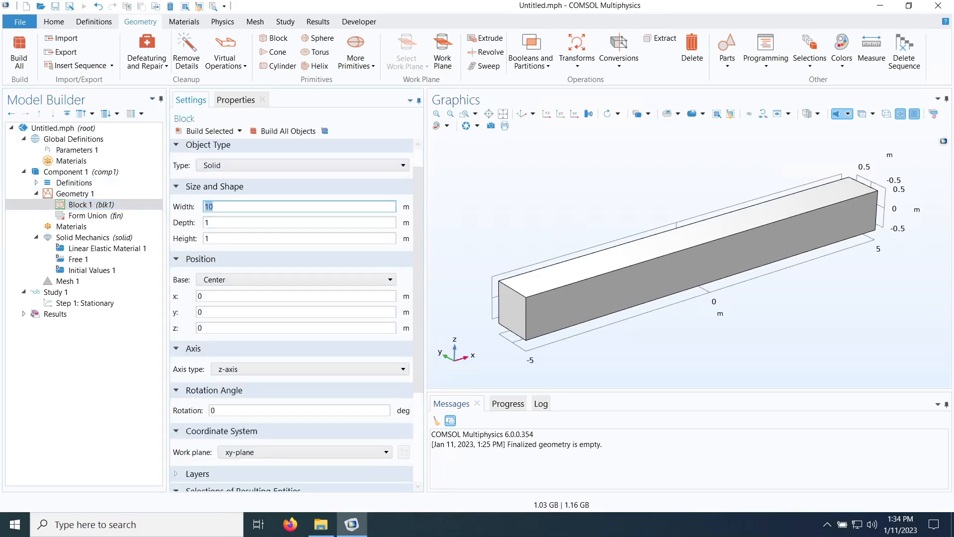
type("W")
left_click(209, 223)
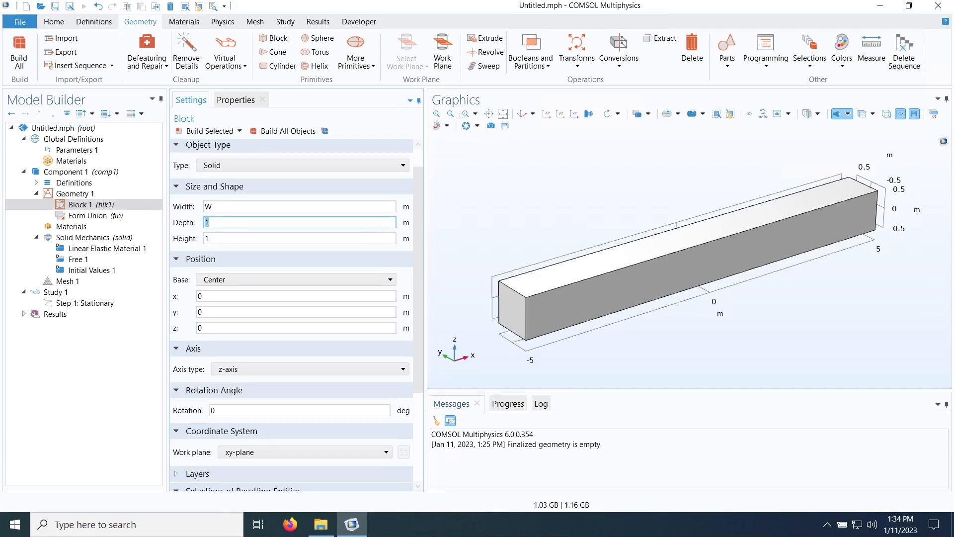
type("W")
left_click(231, 235)
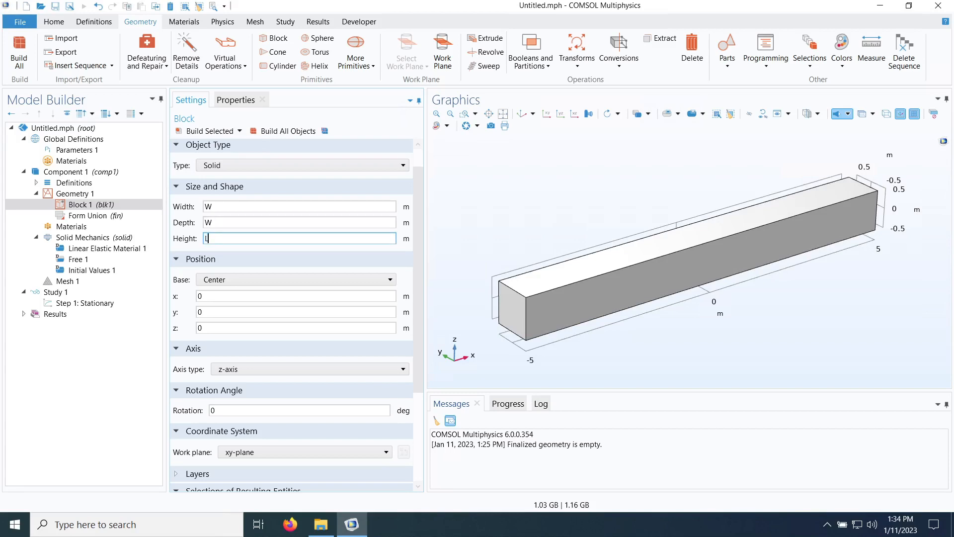
left_click(207, 130)
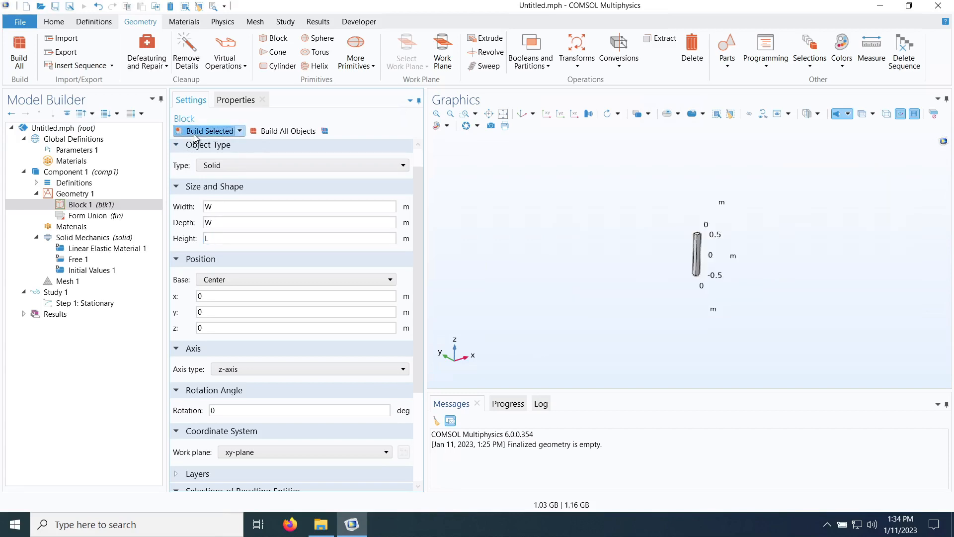
left_click(503, 114)
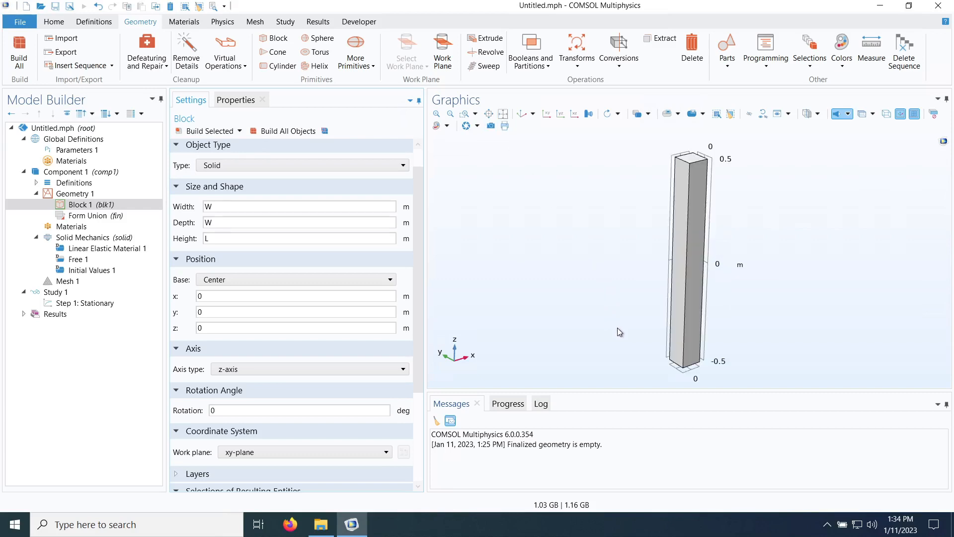
Step: Inspect the bar from several angles and review how its Center base position sits relative to the axes
left_click_drag(719, 367, 716, 291)
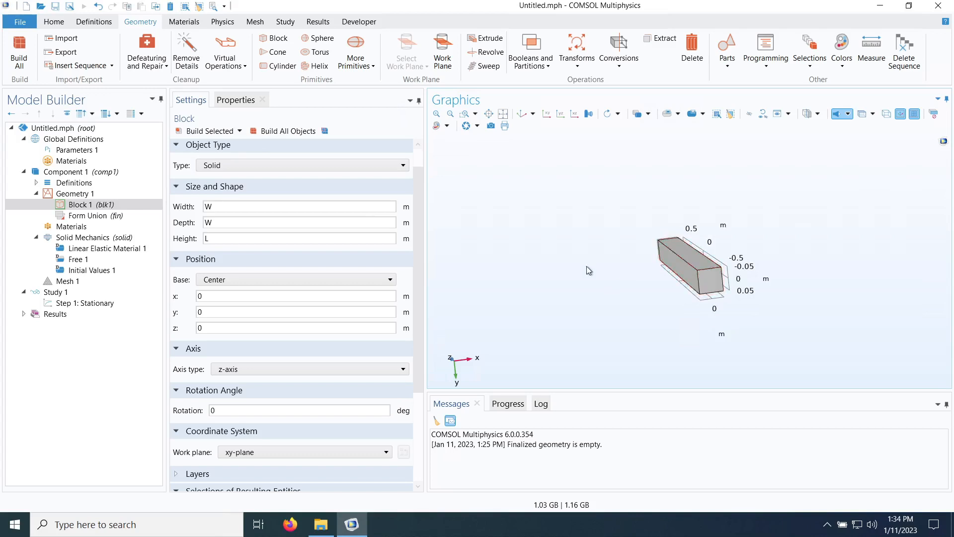
left_click_drag(588, 269, 621, 327)
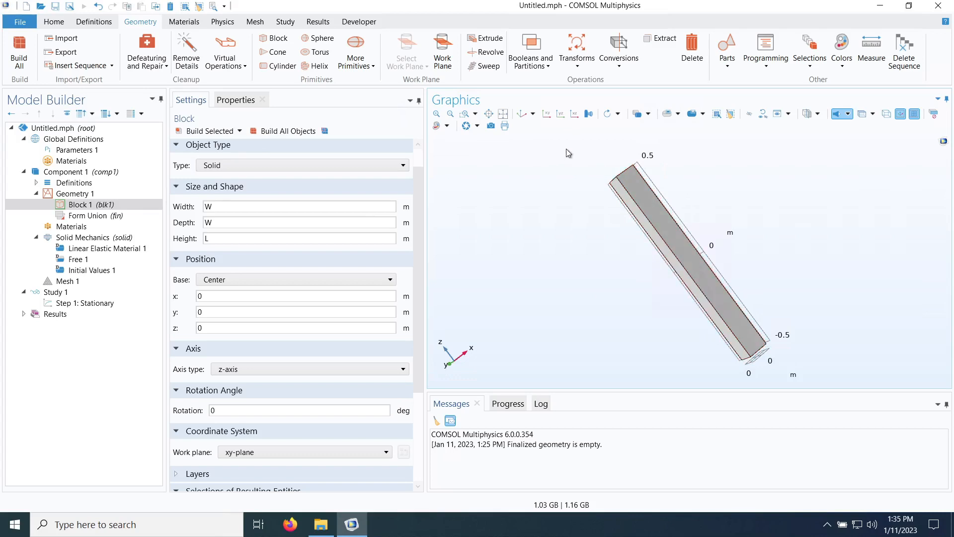
left_click_drag(584, 240, 584, 139)
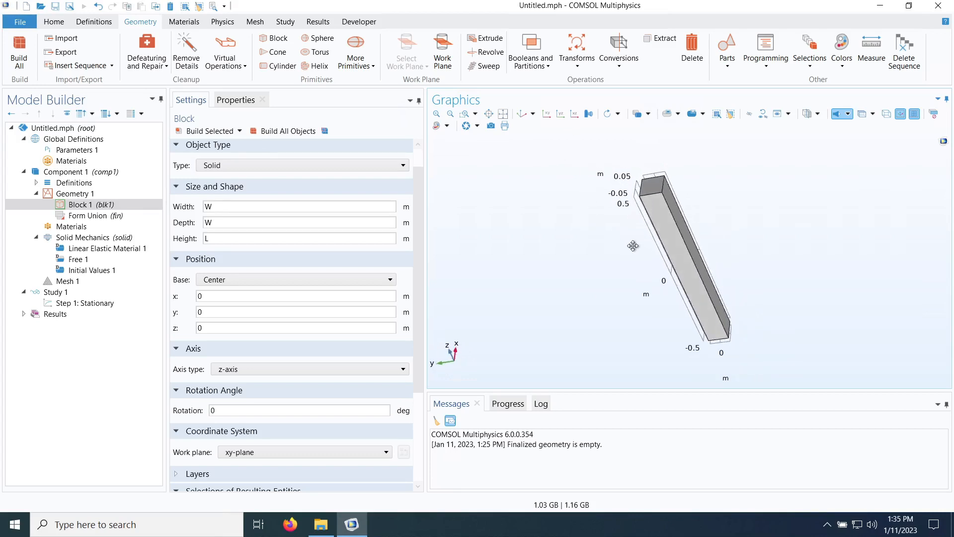
left_click(589, 117)
left_click_drag(599, 234, 611, 210)
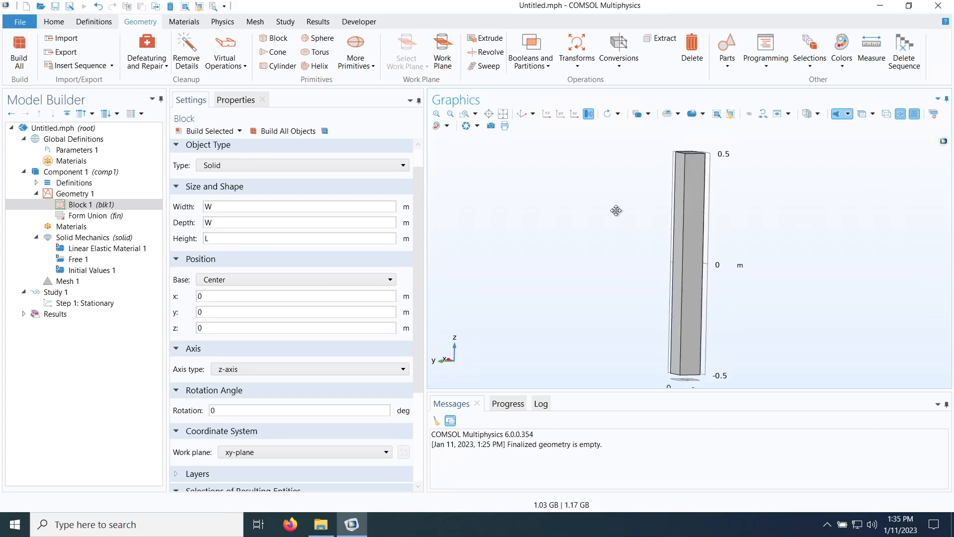
left_click(241, 280)
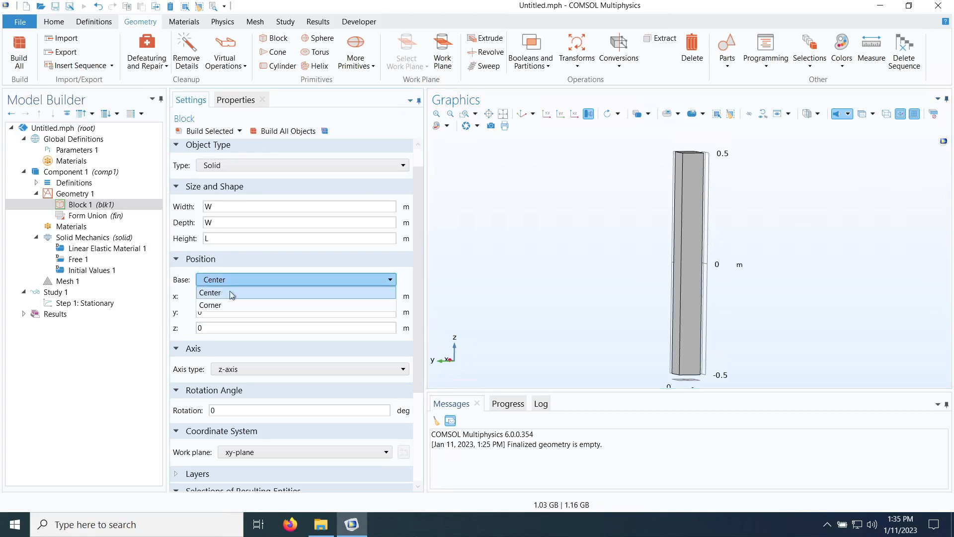
left_click(220, 296)
left_click_drag(526, 249, 597, 277)
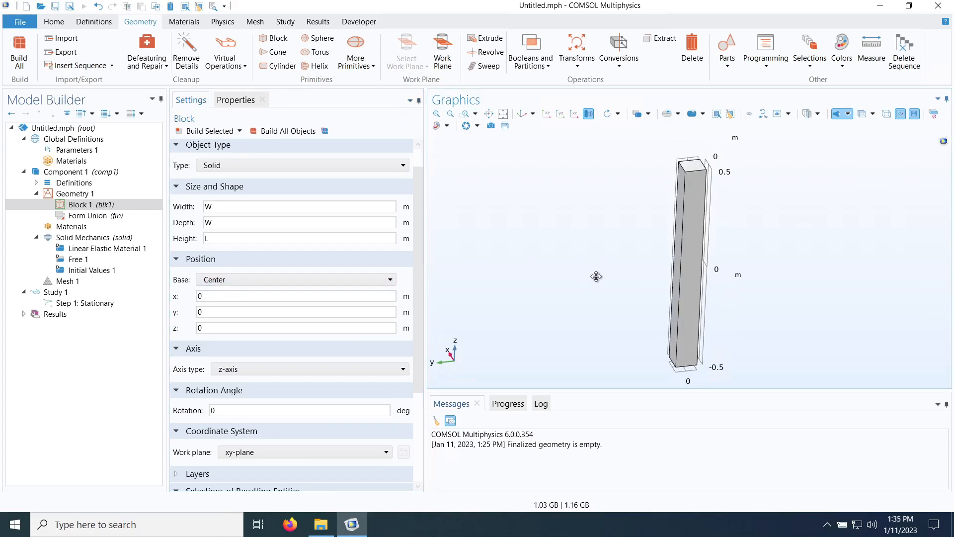
Step: Set the base position of Block 1 to Corner, rebuild it, and show the whole bar in the default 3D view
left_click(214, 279)
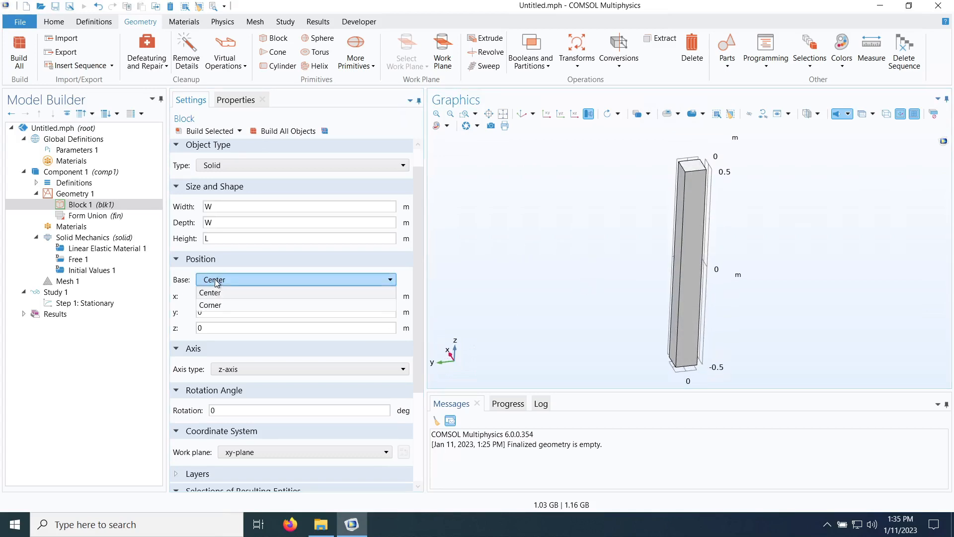
left_click(218, 305)
left_click(194, 134)
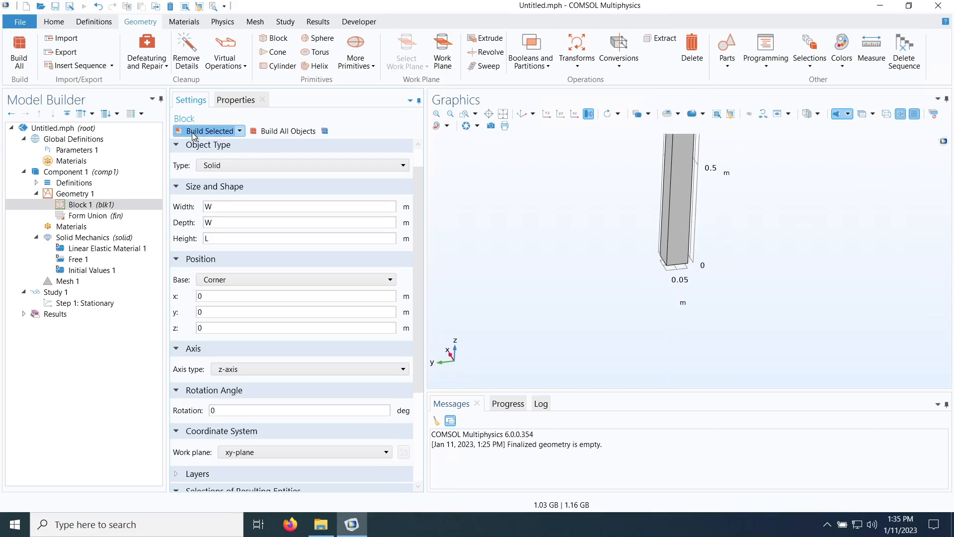
left_click(503, 113)
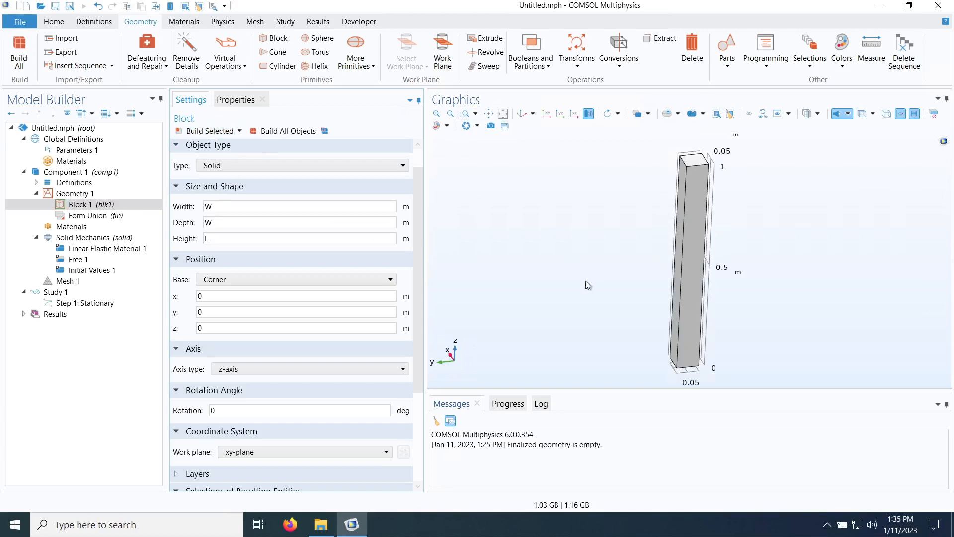
left_click_drag(576, 263, 720, 264)
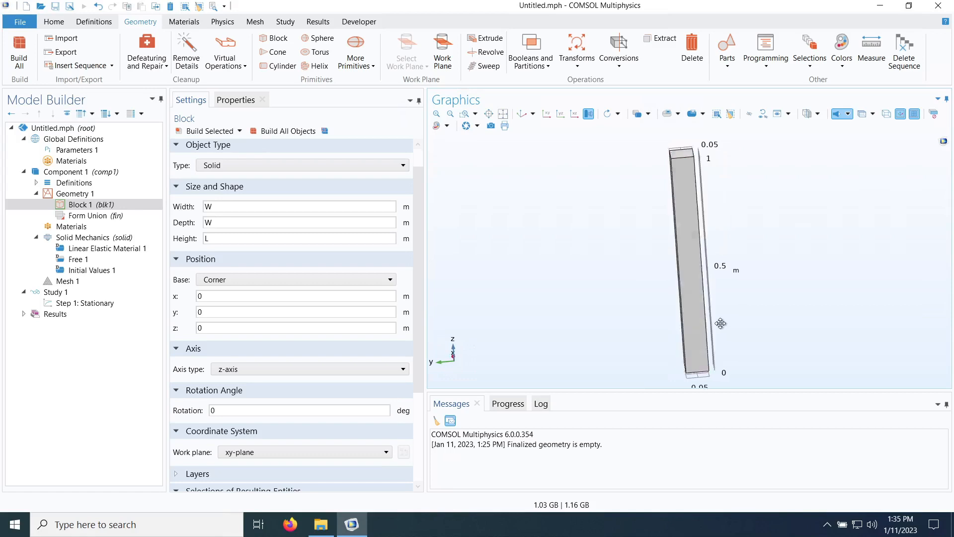
left_click(522, 115)
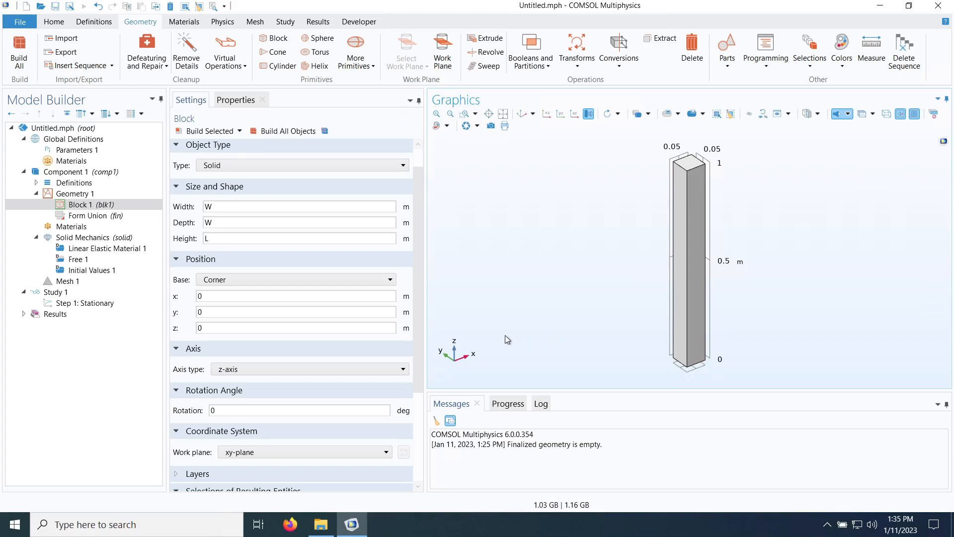
Step: Keep the Corner base, try offsetting the block's x and y position by -0.5 m each, and rebuild it
left_click(219, 279)
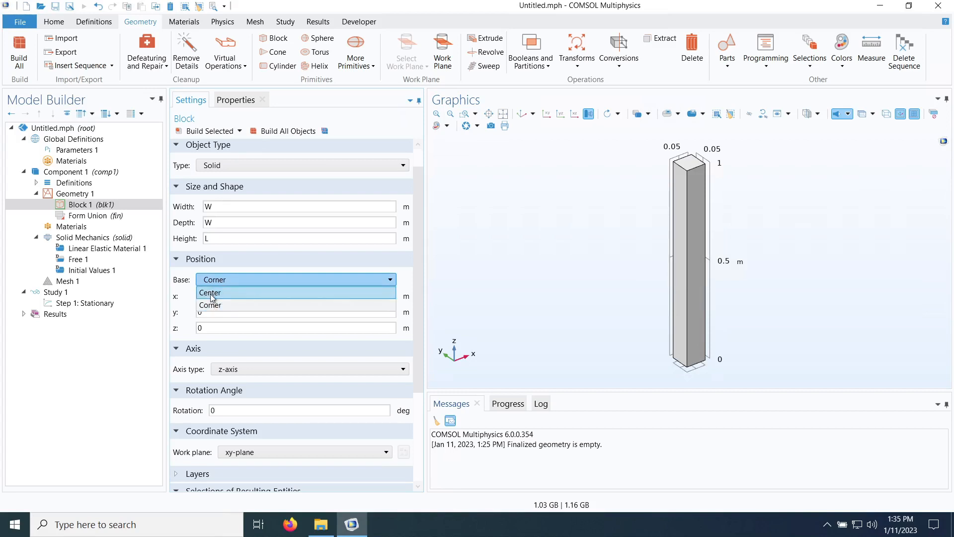
left_click(211, 305)
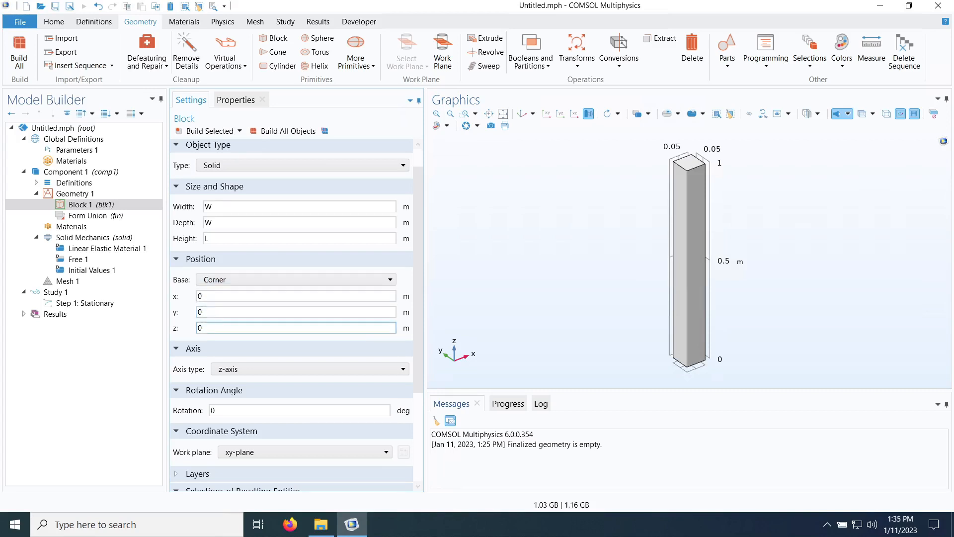
left_click(214, 296)
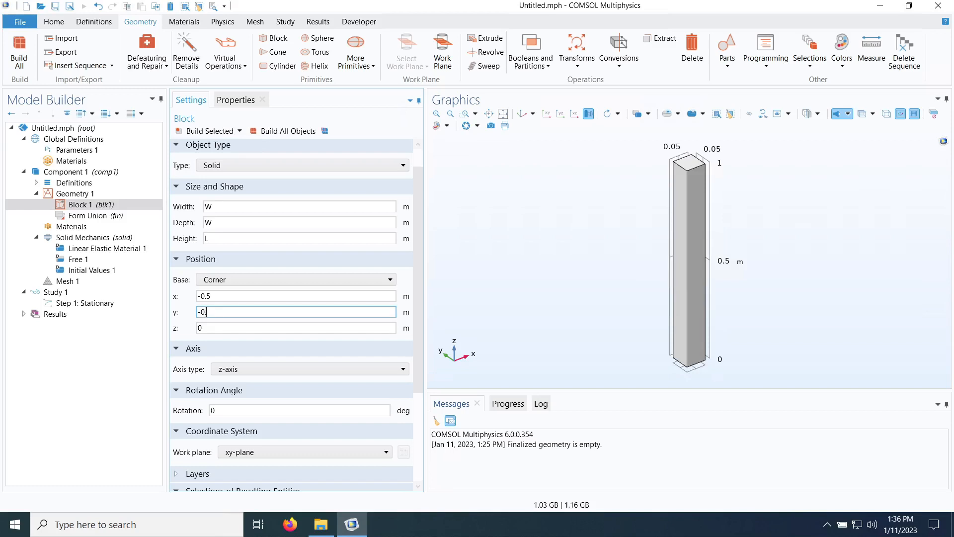
left_click(202, 132)
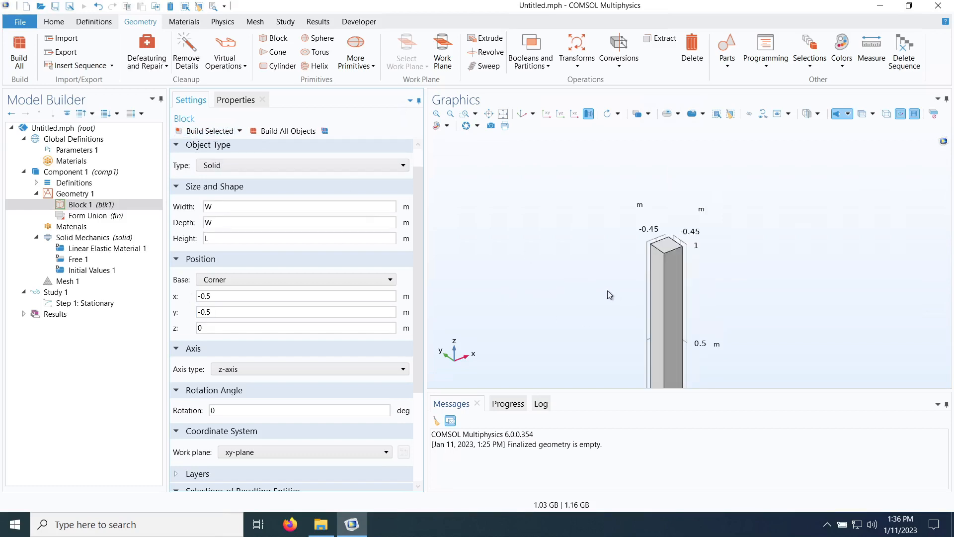
left_click(521, 113)
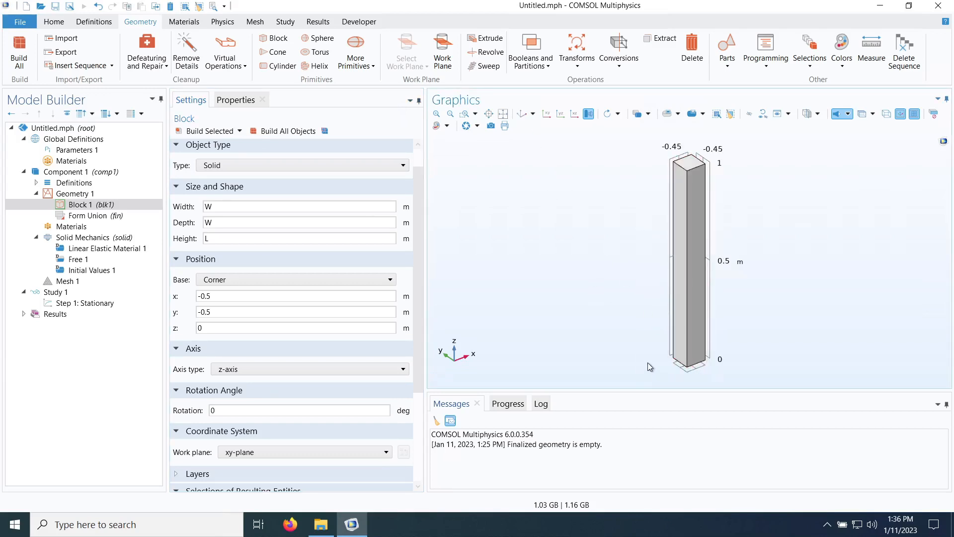
Step: Examine the bar's cross-section position against the x and y axes in the XY view and from other angles
left_click_drag(636, 293, 640, 310)
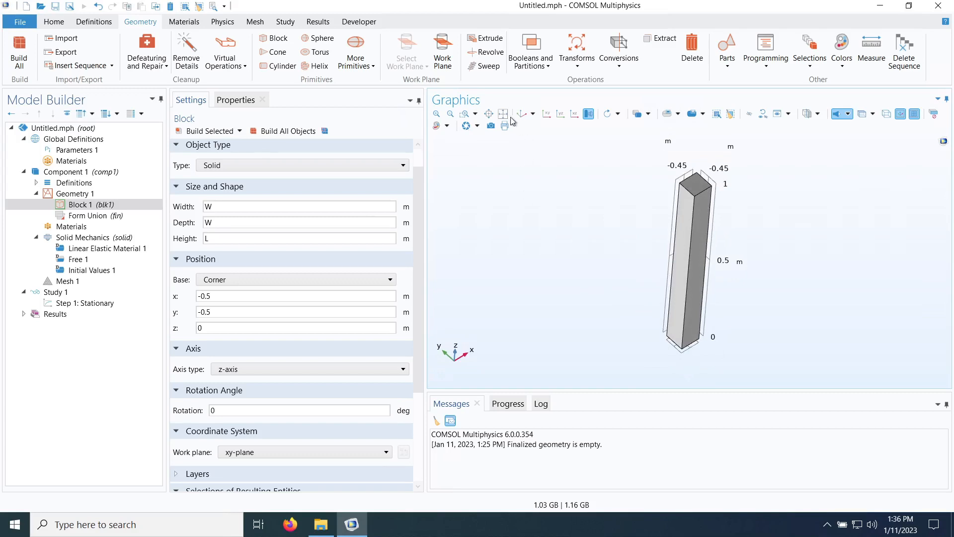
left_click(547, 113)
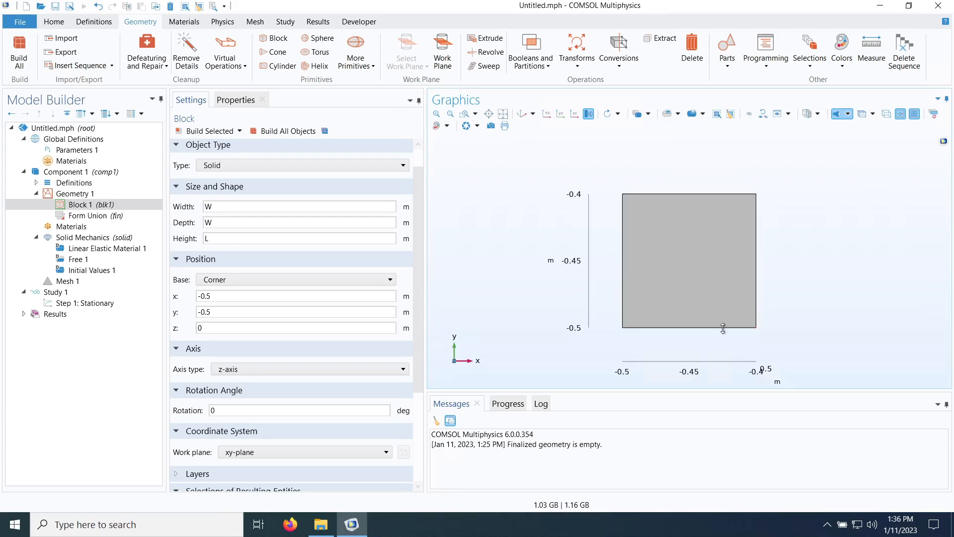
scroll(723, 328, "up", 2)
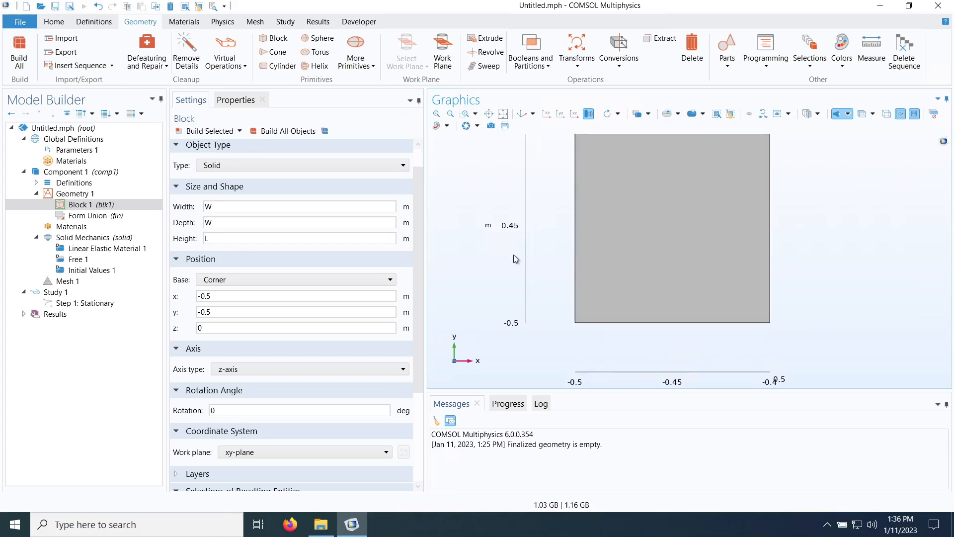
scroll(520, 254, "down", 2)
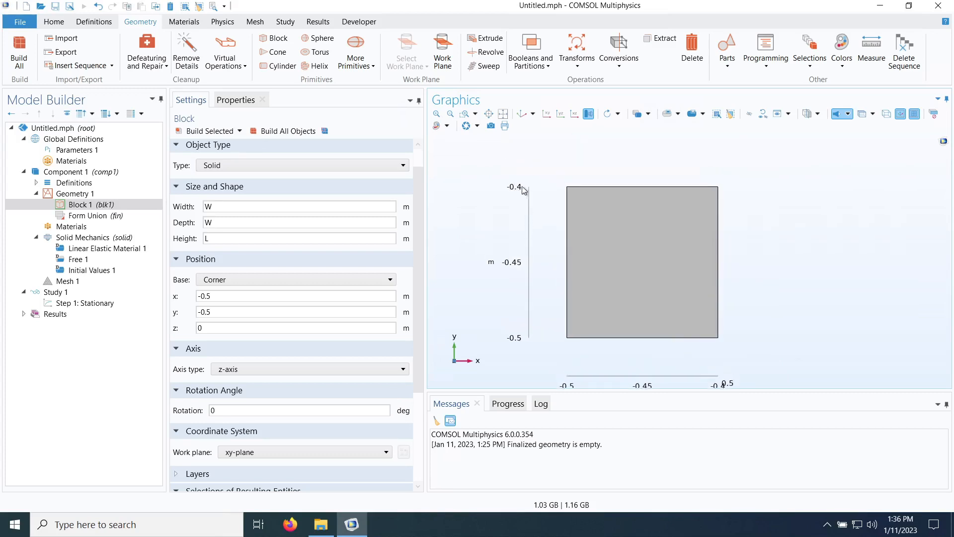
mouse_move(537, 209)
middle_mouse_down()
mouse_move(540, 189)
mouse_move(541, 211)
middle_mouse_up()
left_click_drag(526, 293, 524, 182)
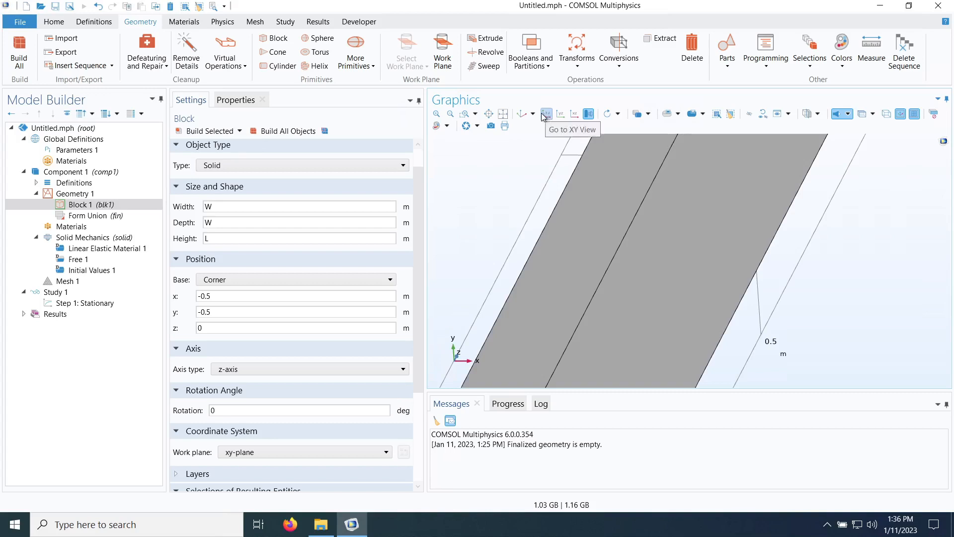
left_click(523, 115)
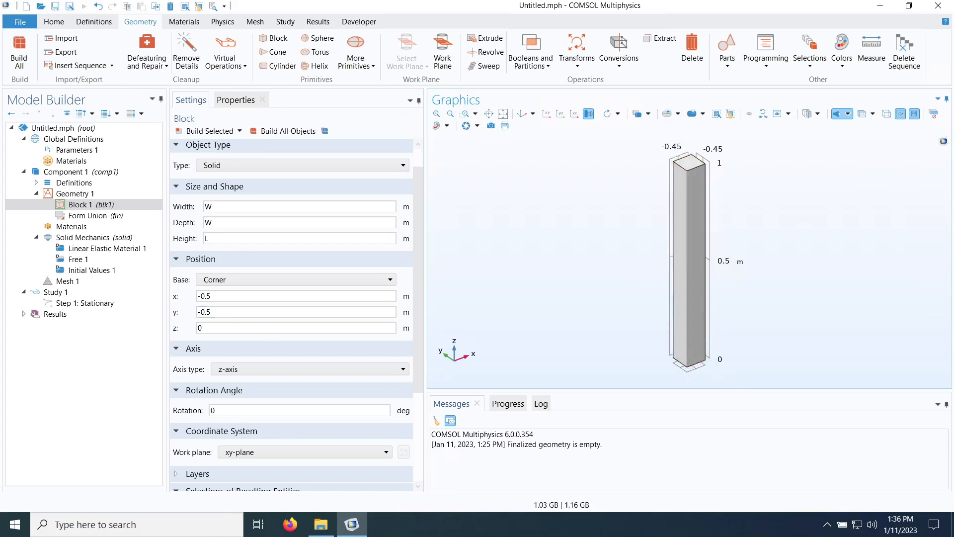
Step: Set the x and y position of Block 1 to -W/2 each and rebuild the block
left_click(279, 297)
key("Tab")
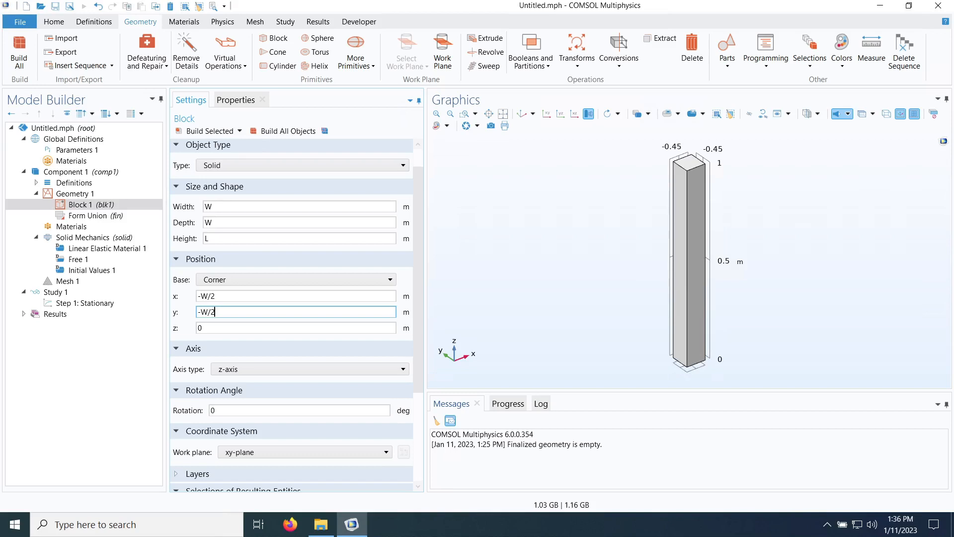
left_click(191, 130)
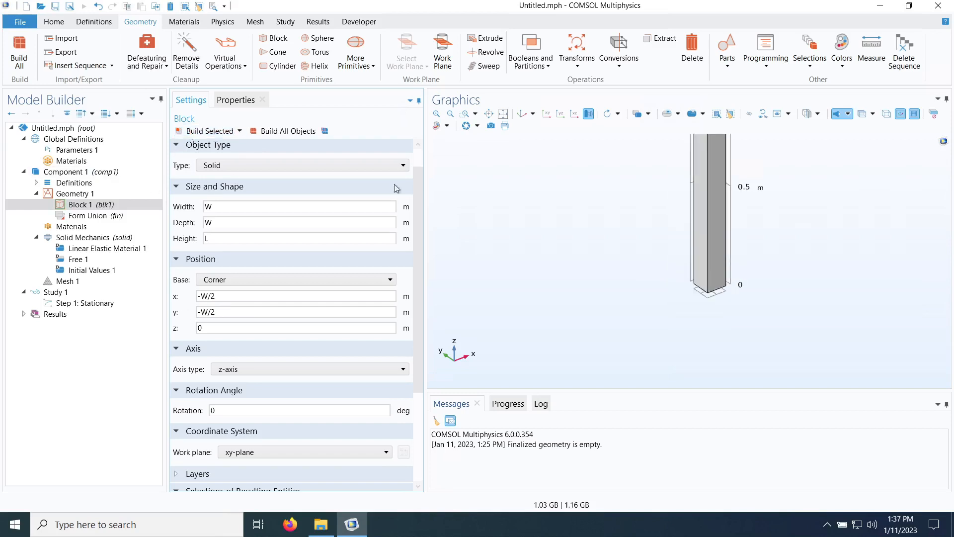
left_click(503, 114)
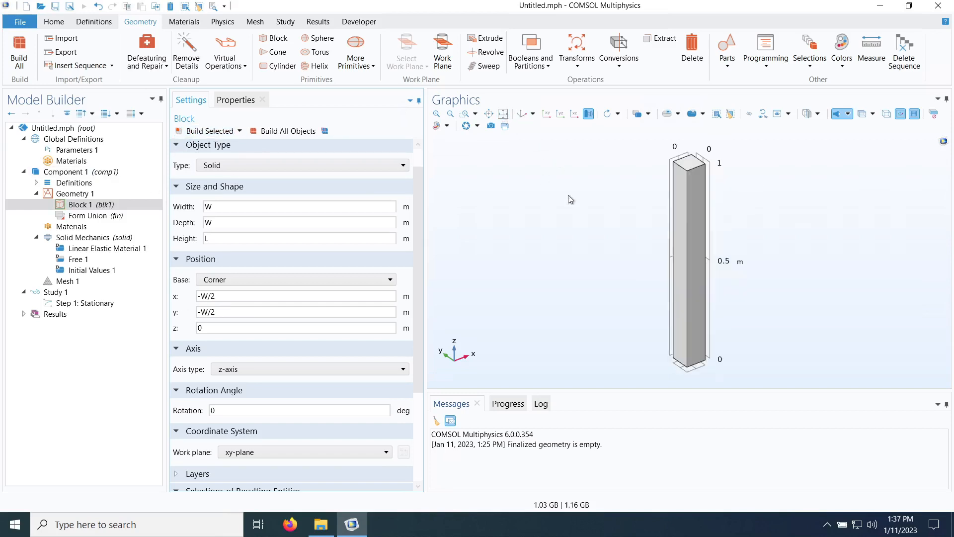
Step: Check the bar's cross-section position about the x and y axes in the XY view, and restore the default 3D view
left_click(547, 114)
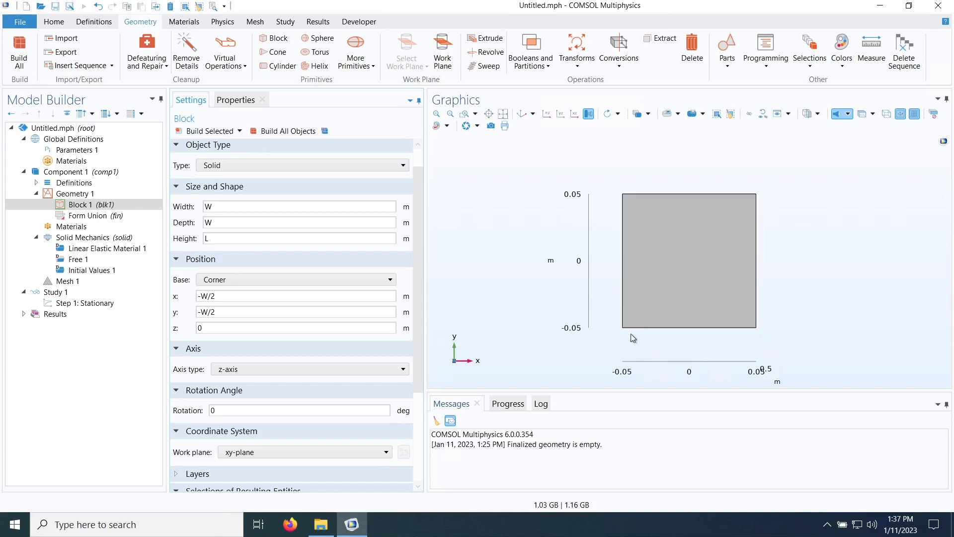
left_click(624, 314)
left_click_drag(630, 342, 632, 311)
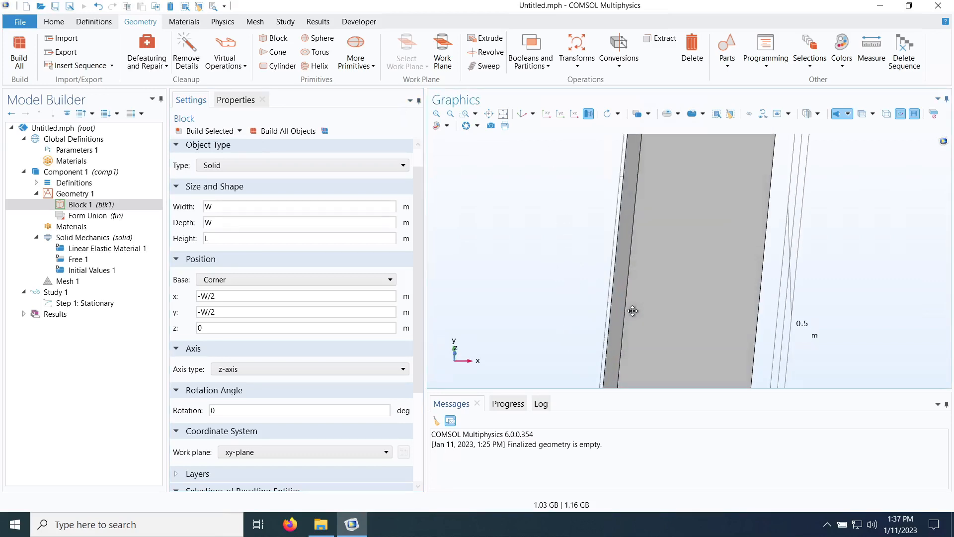
left_click(521, 116)
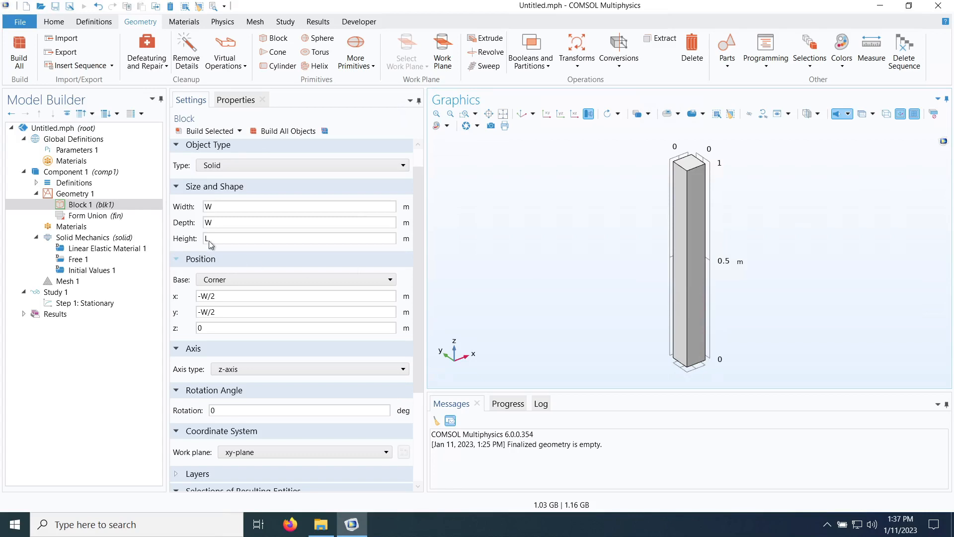
Step: Build the whole Geometry 1 sequence and collapse its node in the model tree
left_click(78, 196)
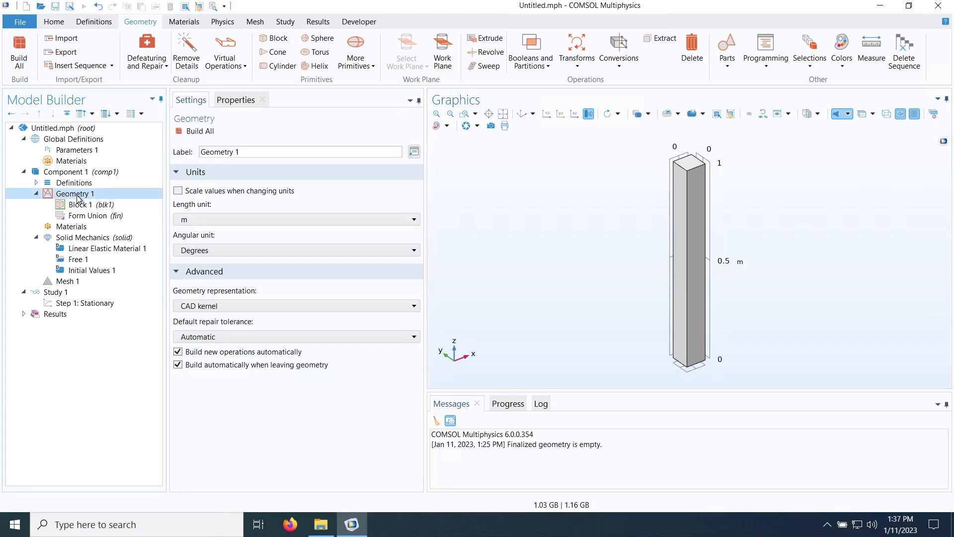
left_click(189, 133)
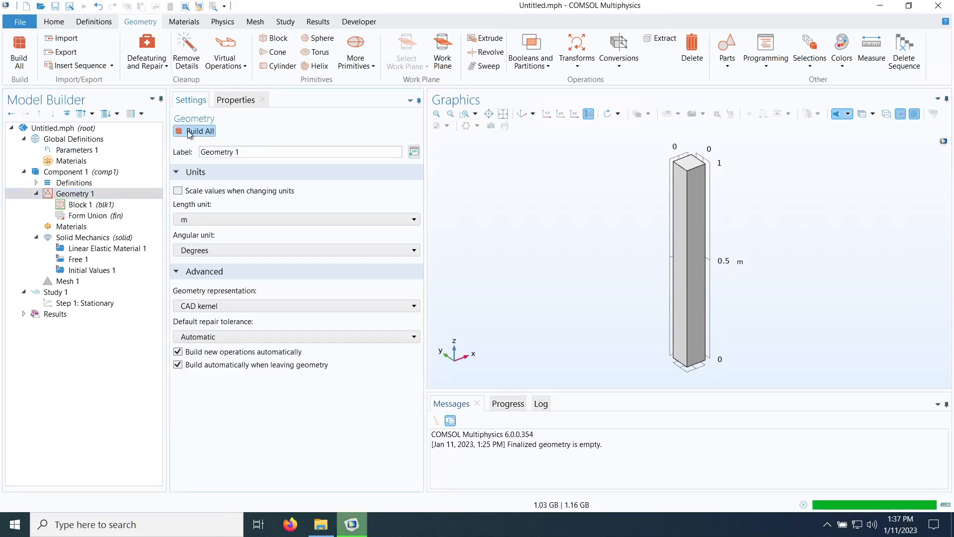
left_click(36, 193)
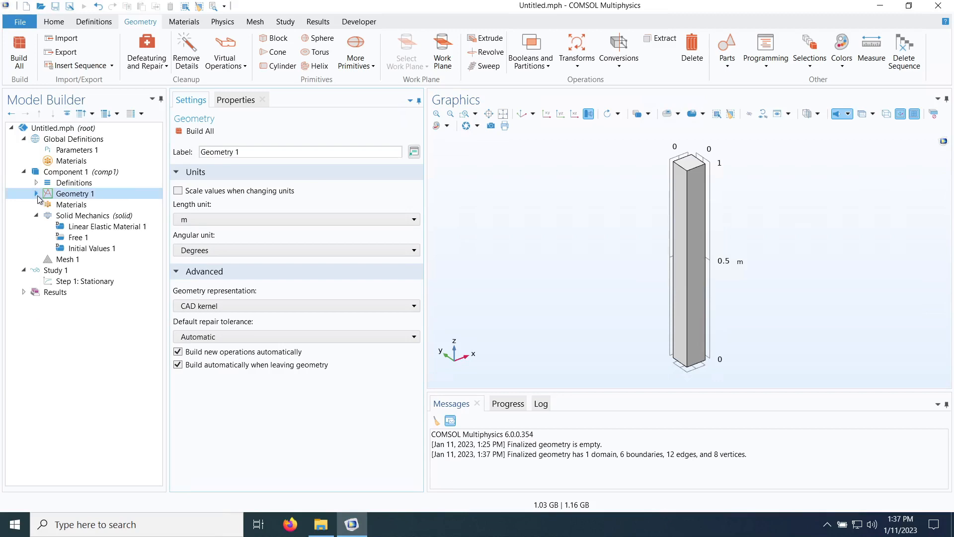
Step: Add Steel AISI 4340 from the Built-in material library to the component and close the material library
left_click(60, 207)
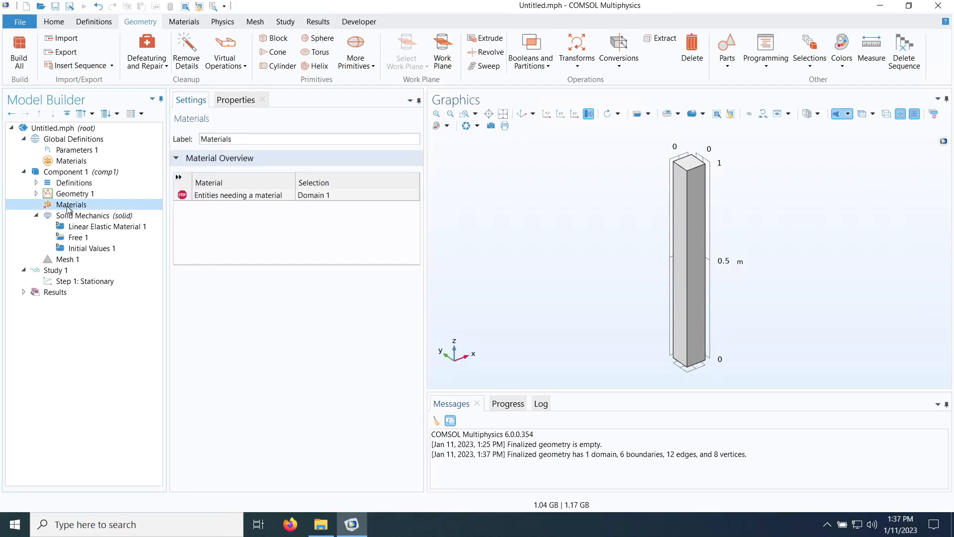
right_click(68, 209)
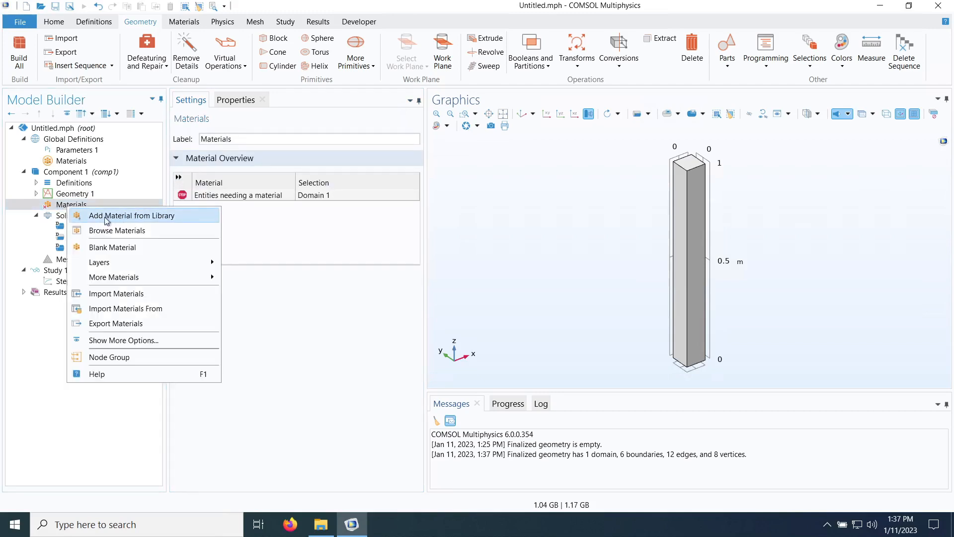
left_click(150, 216)
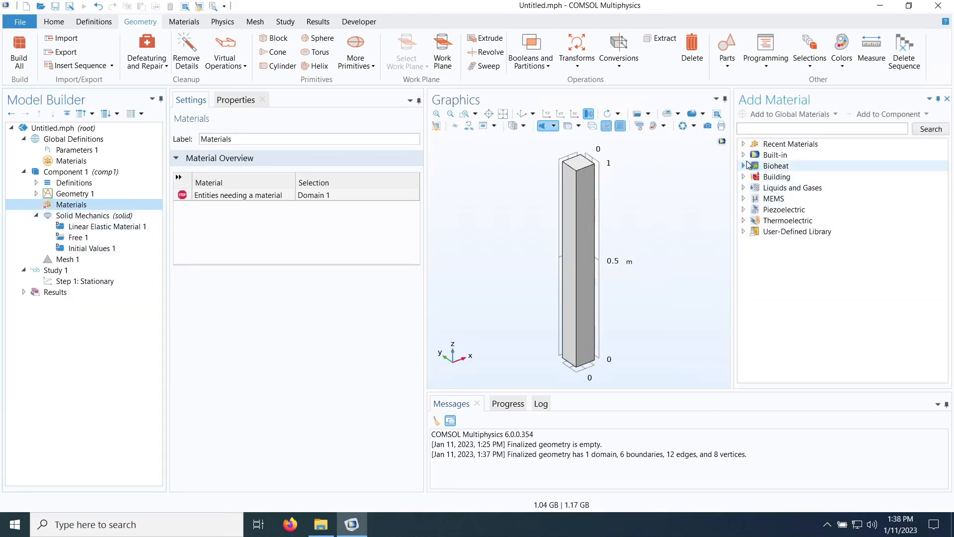
left_click(744, 156)
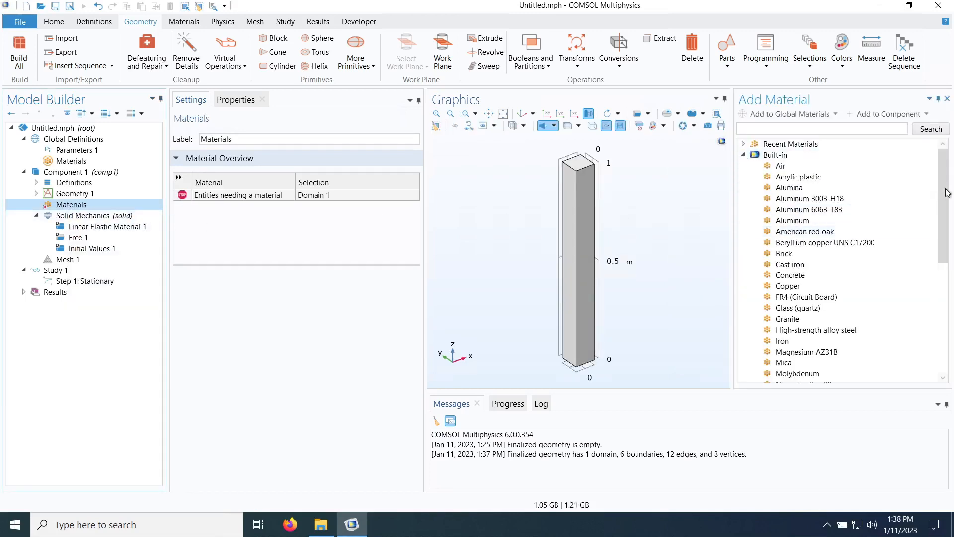
scroll(947, 204, "down", 3)
scroll(947, 204, "down", 3)
scroll(946, 203, "up", 4)
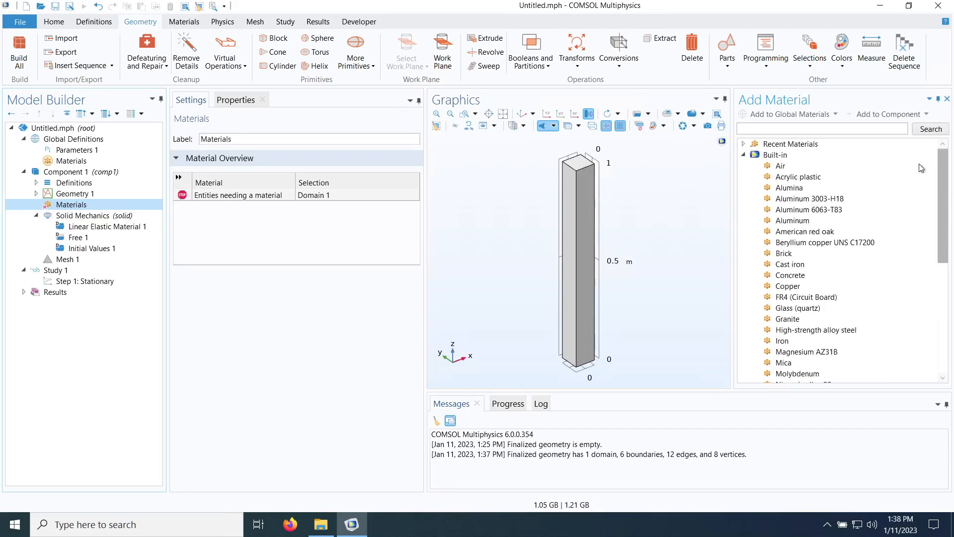
left_click(744, 156)
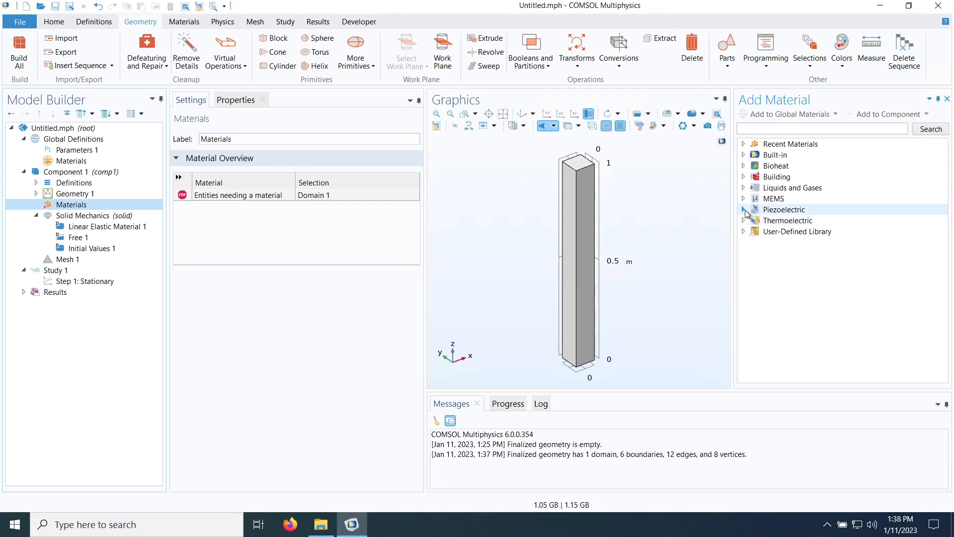
left_click(744, 155)
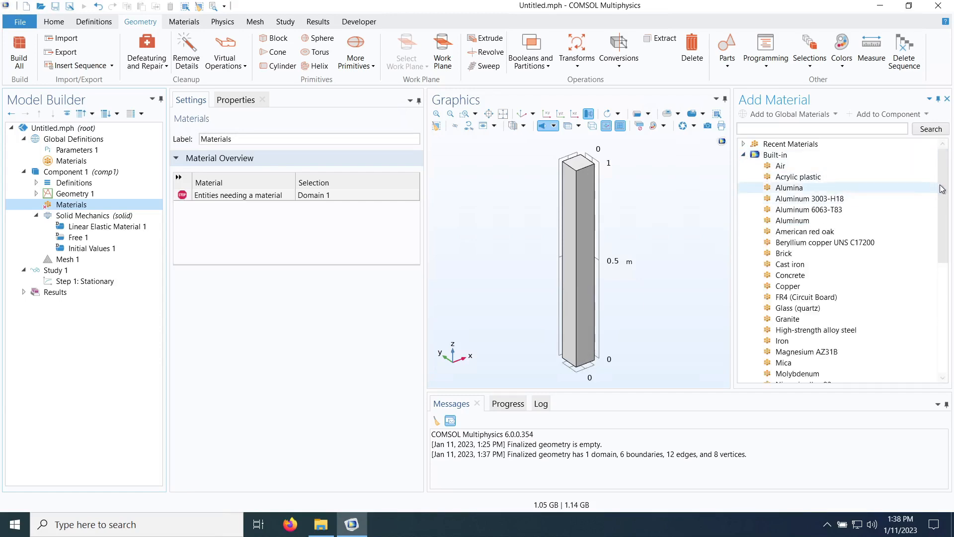
left_click_drag(942, 187, 950, 267)
double_click(831, 307)
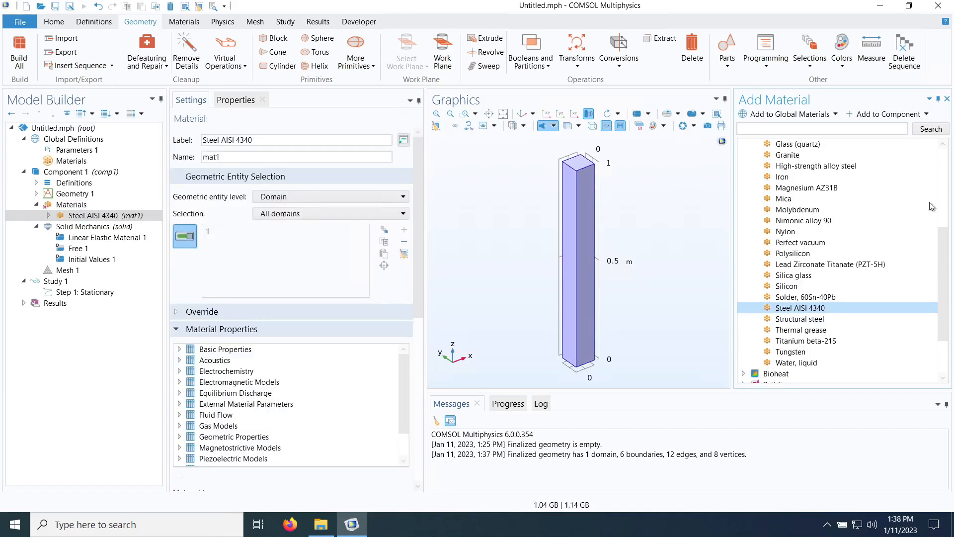
left_click(947, 98)
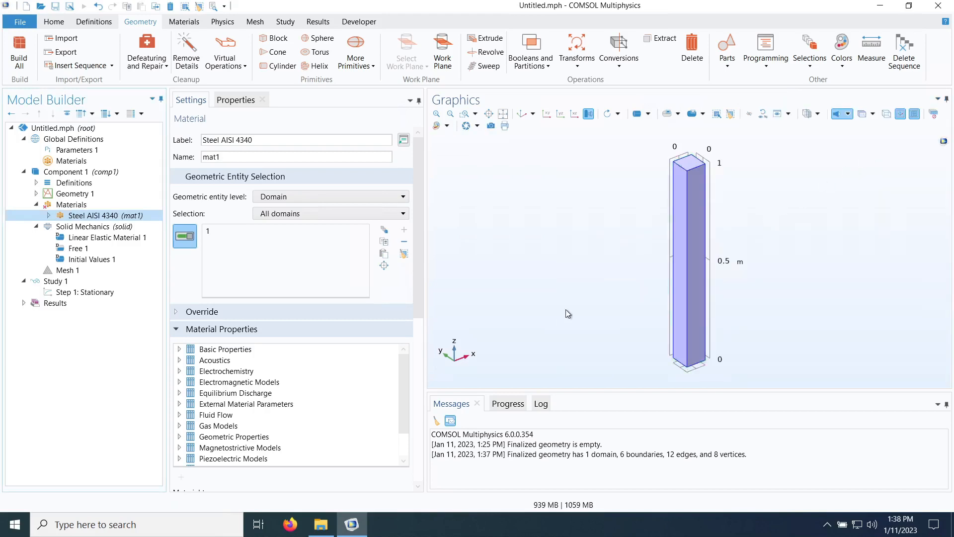
Step: Review the material contents of Steel AISI 4340 and try a Poisson's ratio of 0.3
scroll(418, 229, "down", 10)
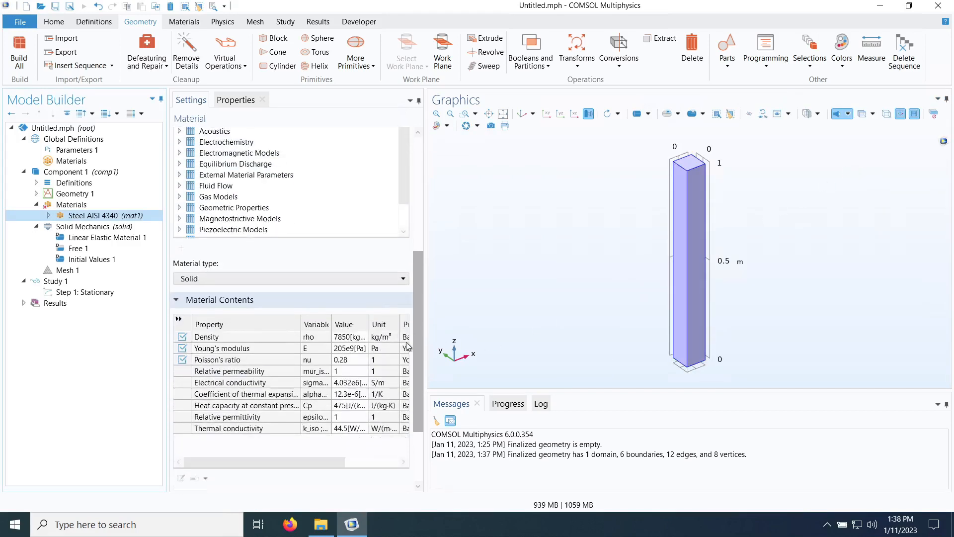
mouse_move(326, 428)
left_mouse_down()
mouse_move(368, 422)
mouse_move(324, 423)
left_mouse_up()
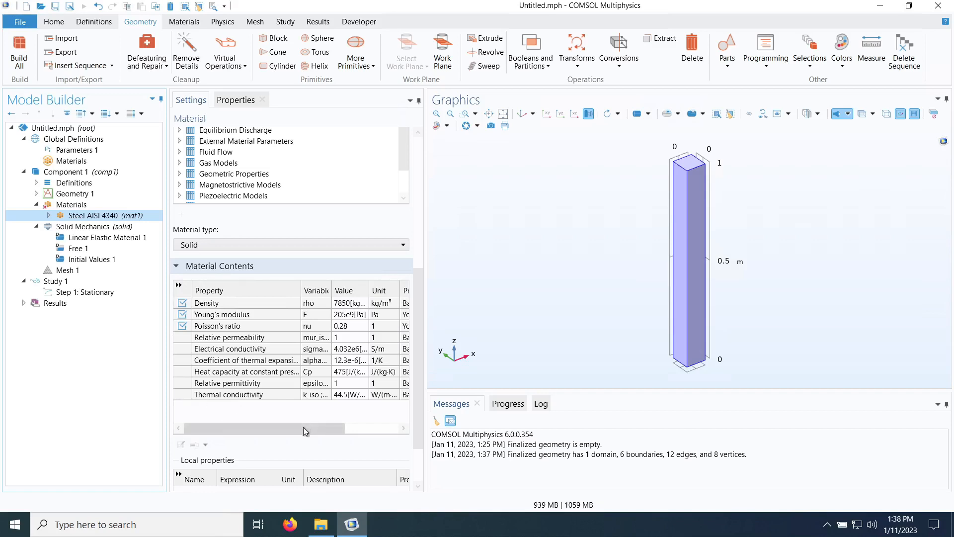
mouse_move(303, 428)
left_mouse_down()
mouse_move(327, 428)
mouse_move(303, 425)
left_mouse_up()
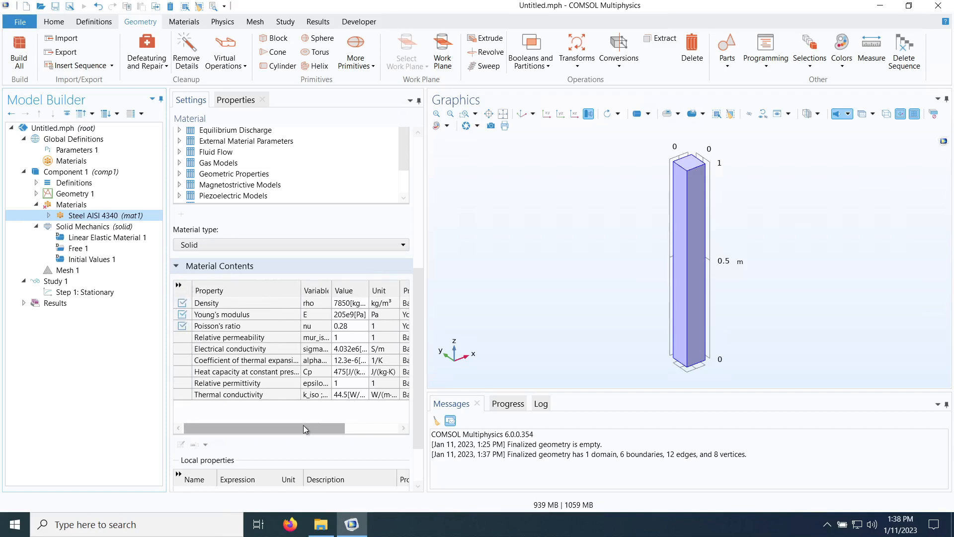
left_click(352, 328)
left_click(352, 327)
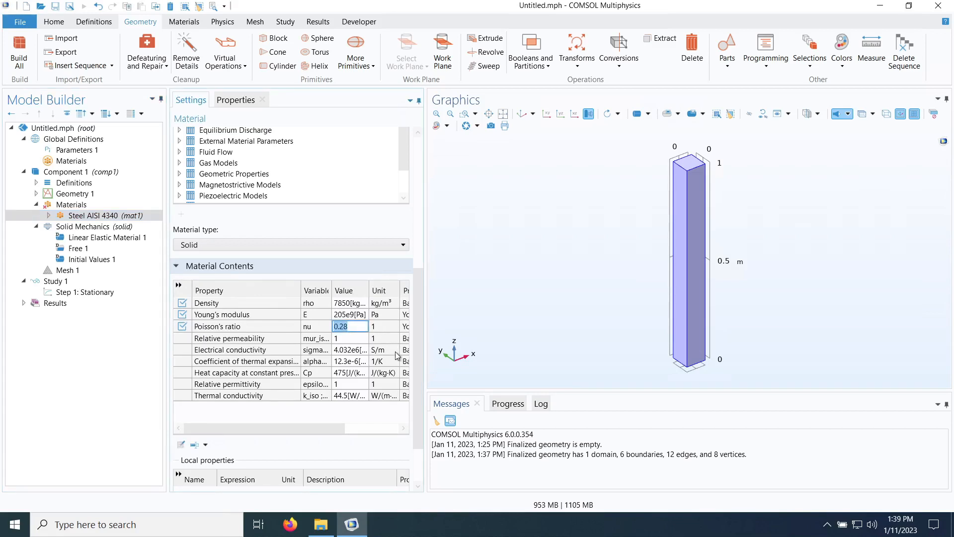
key("Right")
key("Return")
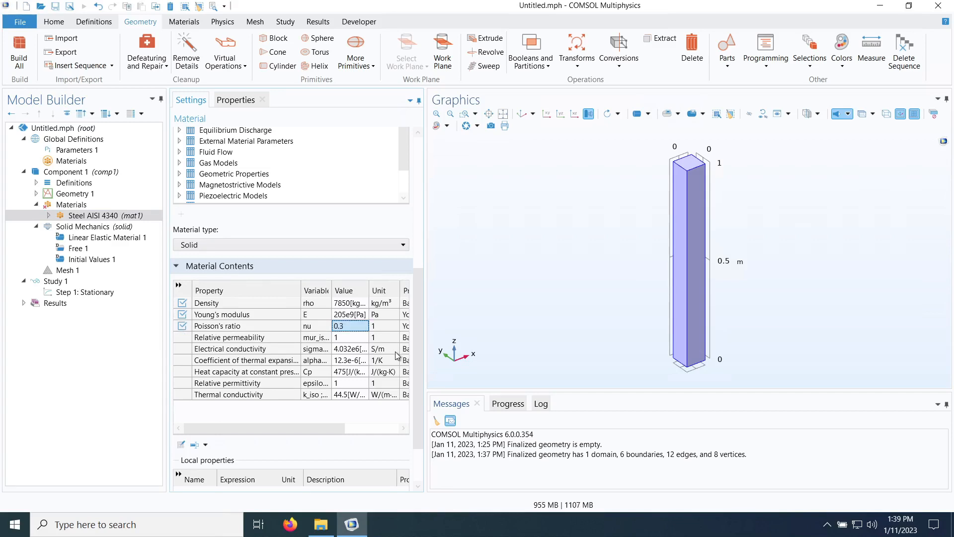
Step: Set the Poisson's ratio of Steel AISI 4340 back to 0.28
left_click(351, 329)
key("Right")
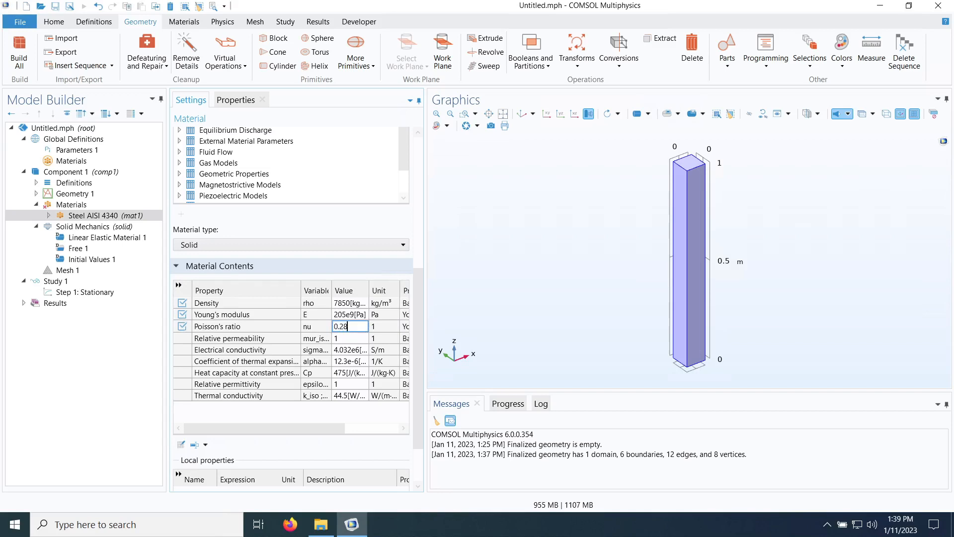
type("28")
key("Return")
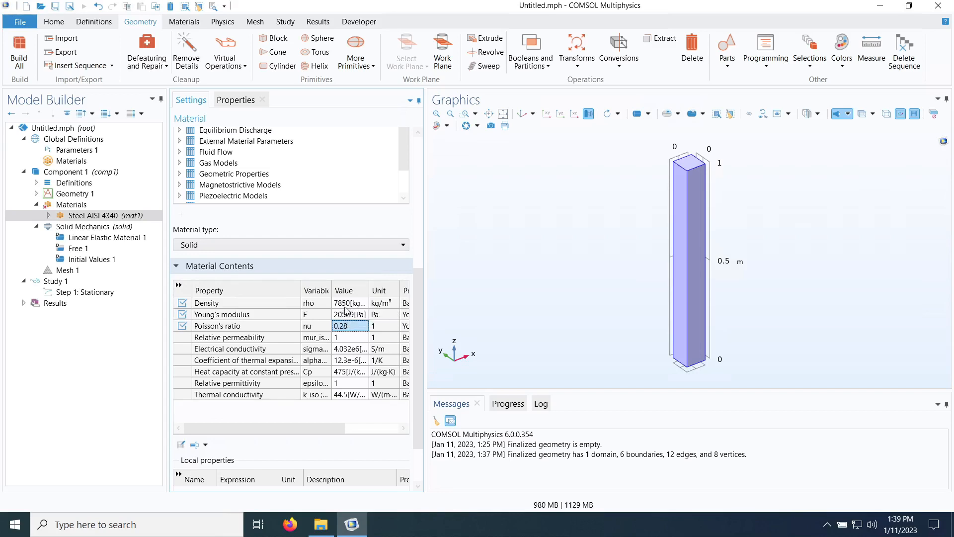
Step: Collapse the component's Materials node, enlarge the graphics area, and view the bar from both ends
left_click(64, 205)
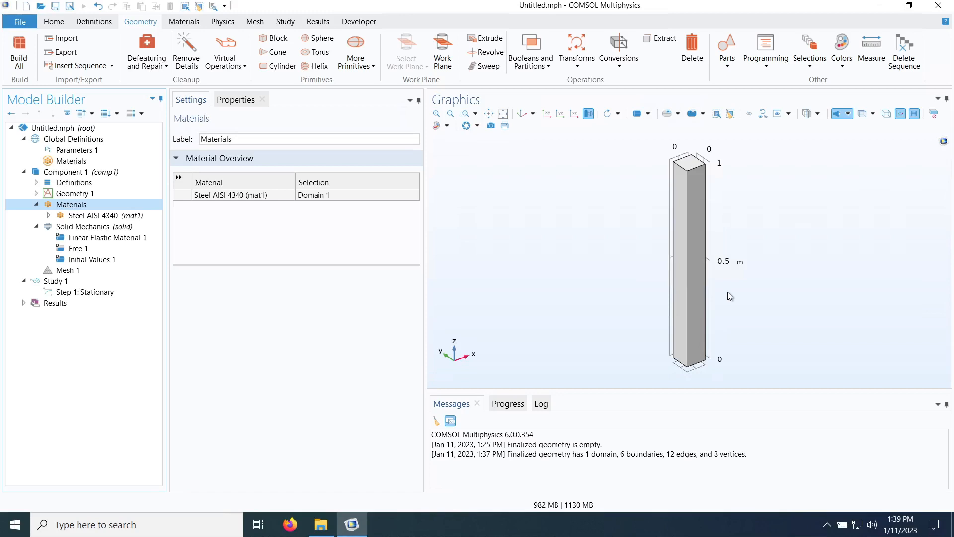
left_click(35, 204)
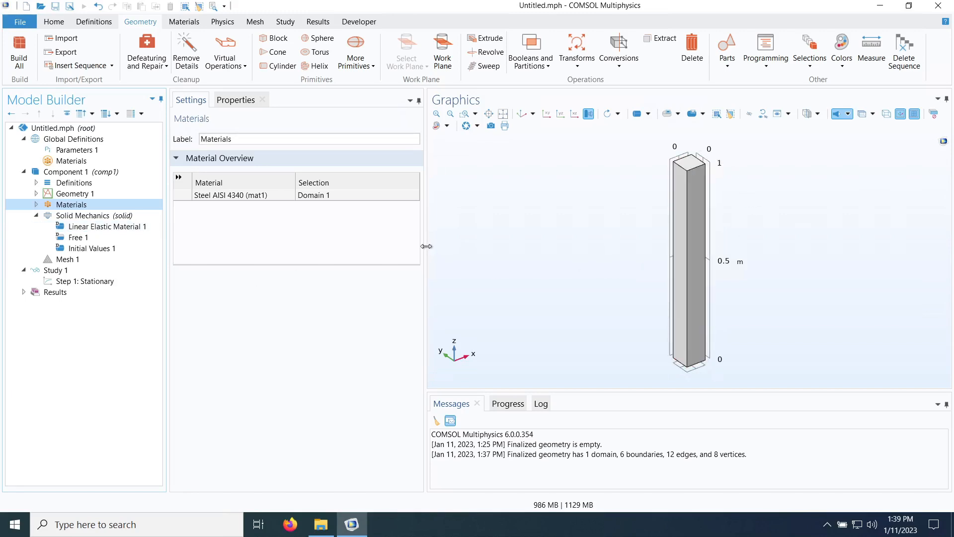
left_click_drag(425, 246, 334, 254)
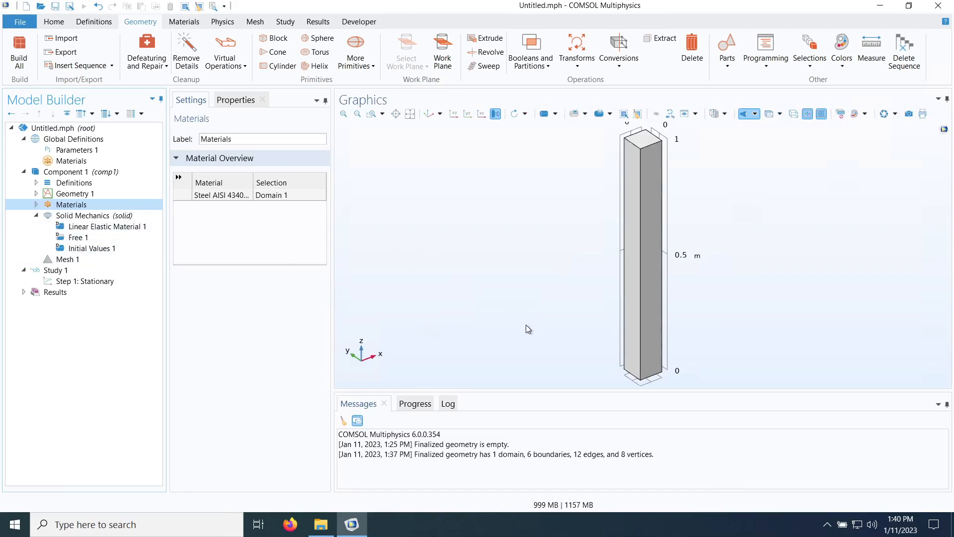
left_click_drag(525, 329, 495, 298)
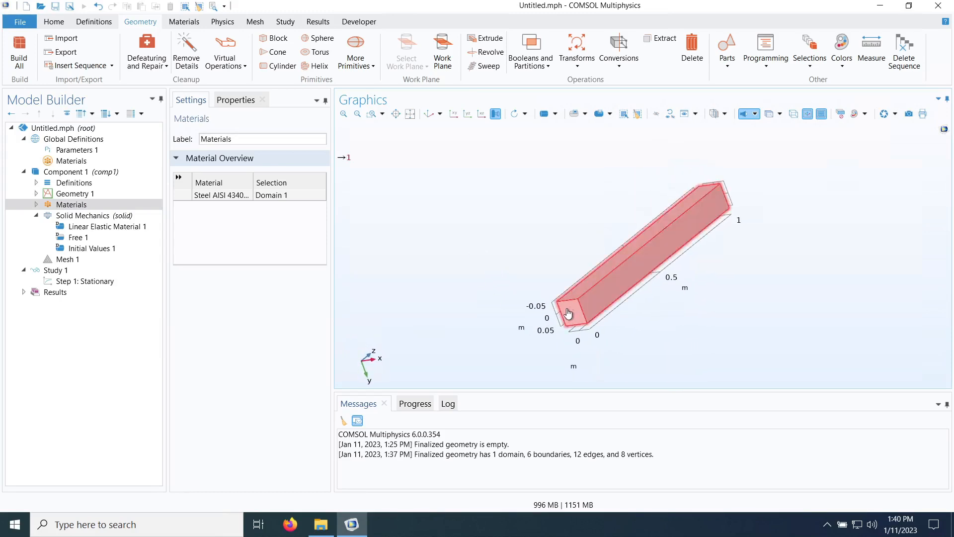
left_click_drag(780, 252, 761, 351)
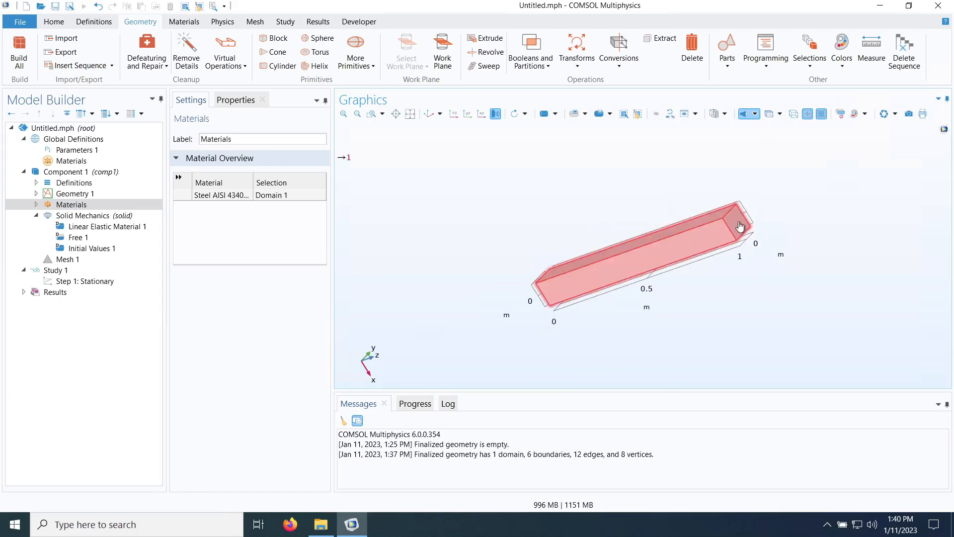
Step: Examine the loads and constraints that Solid Mechanics offers for boundaries and points
left_click(106, 217)
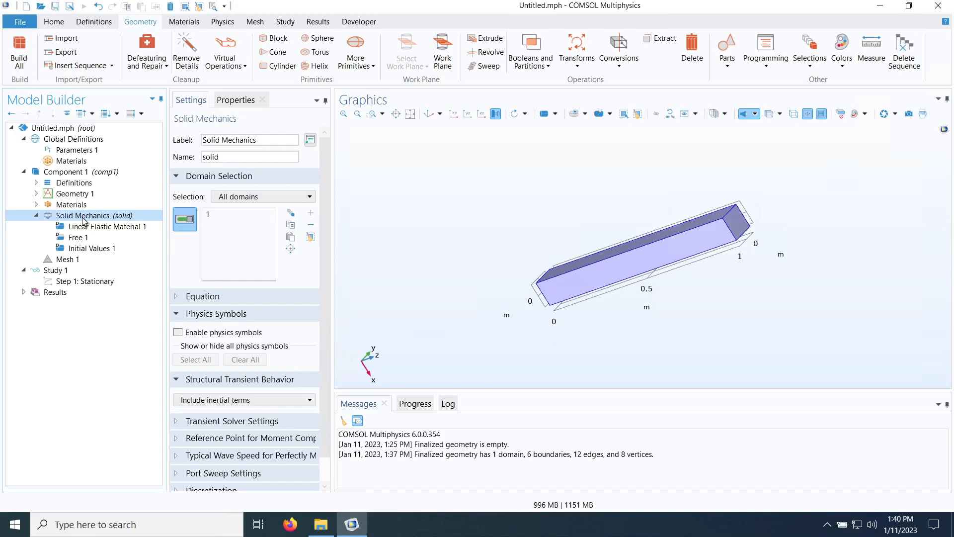
right_click(84, 220)
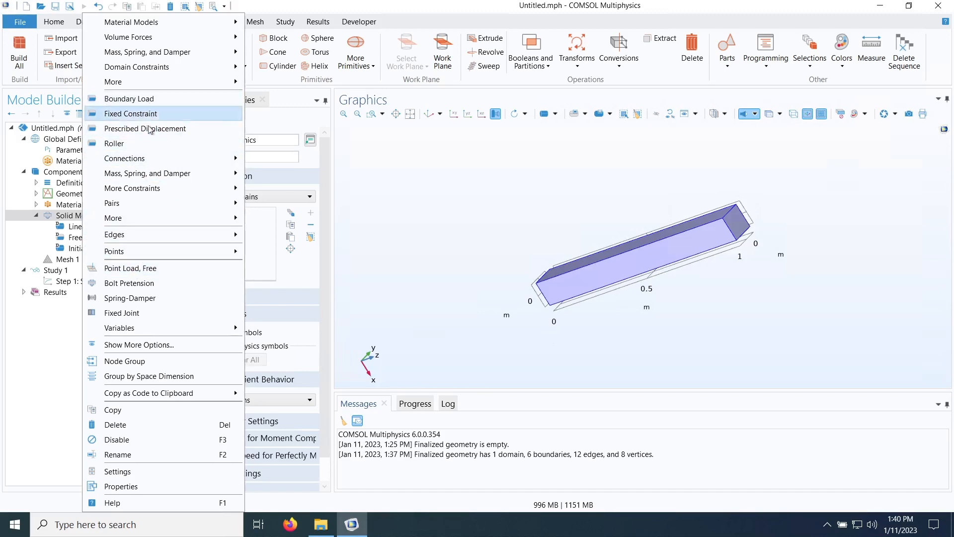
mouse_move(149, 219)
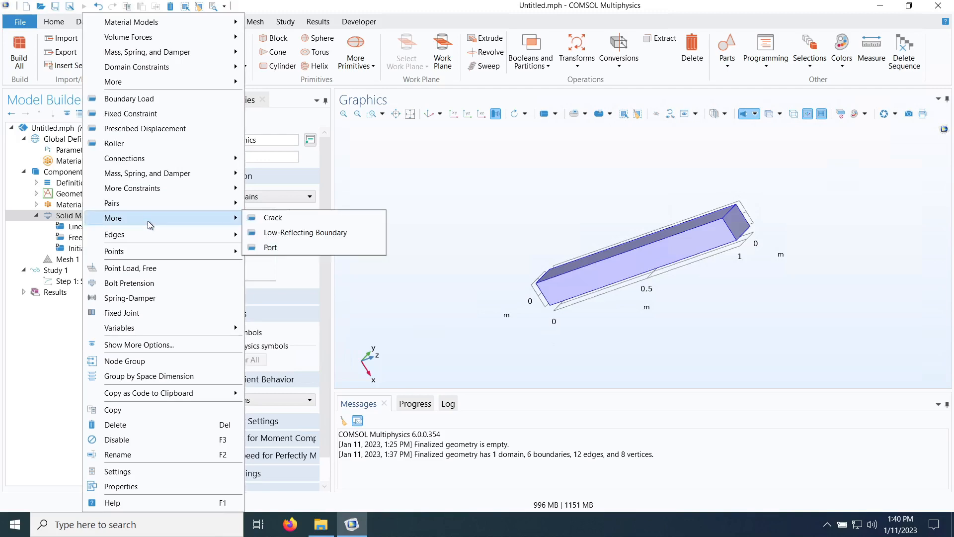
mouse_move(144, 53)
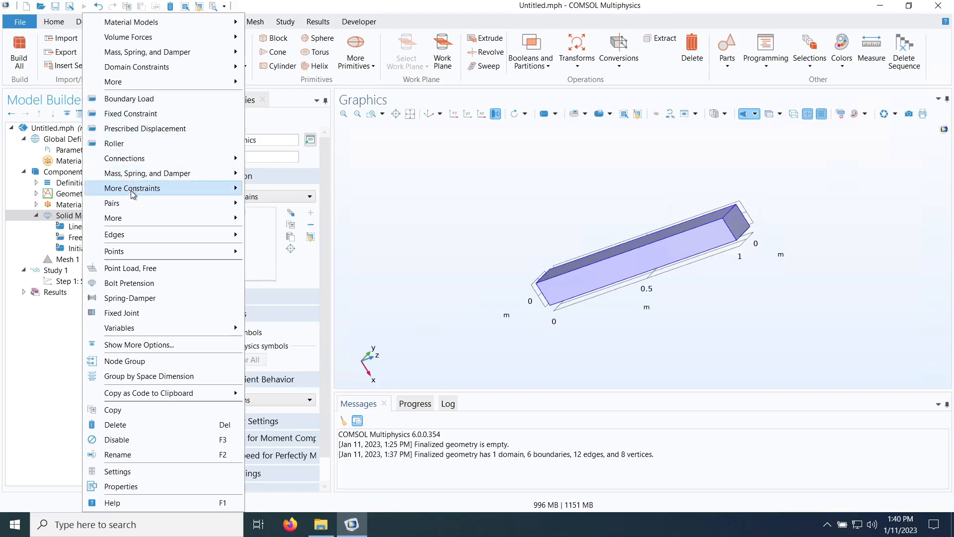
mouse_move(125, 256)
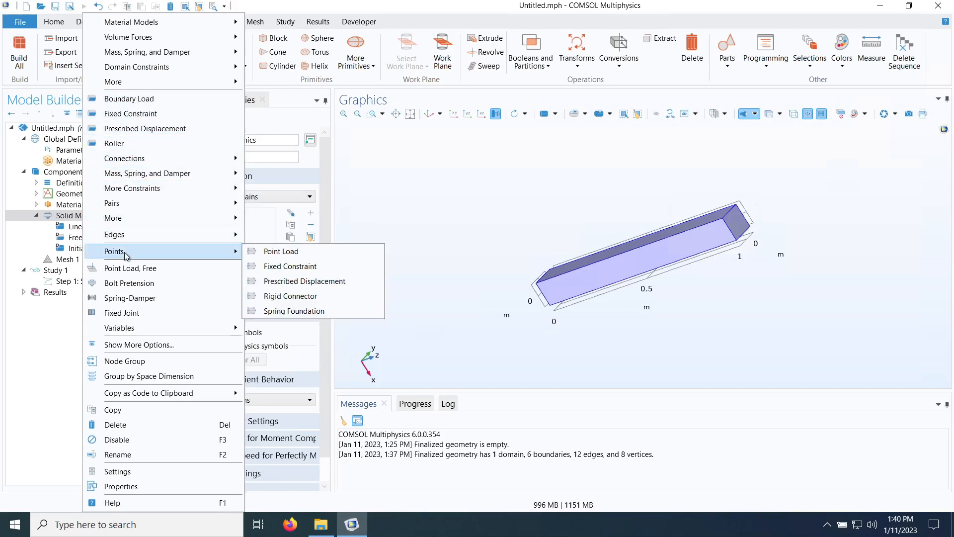
left_click(508, 228)
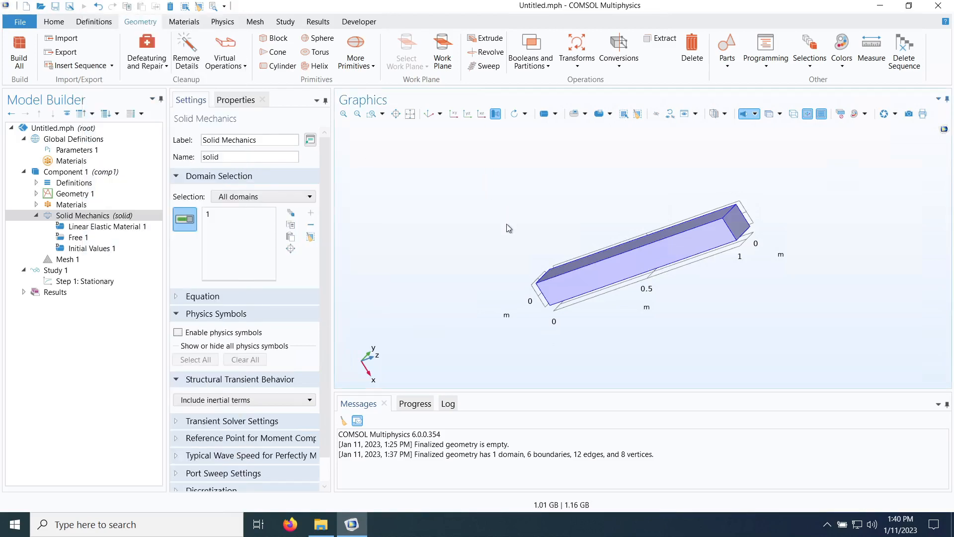
Step: Examine the Solid Mechanics load and constraint options, the geometric entity levels available for selection, and the bar's end faces
left_click_drag(508, 228, 535, 171)
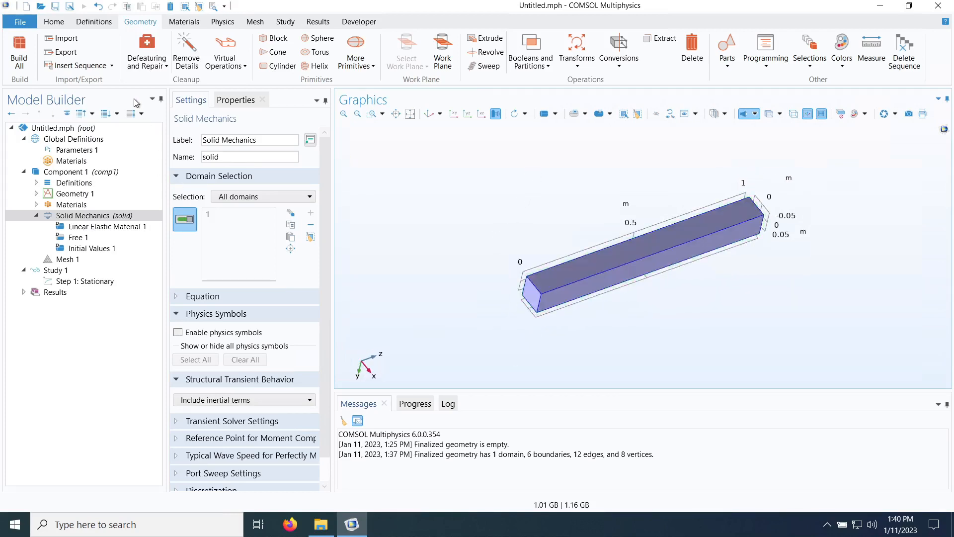
right_click(108, 215)
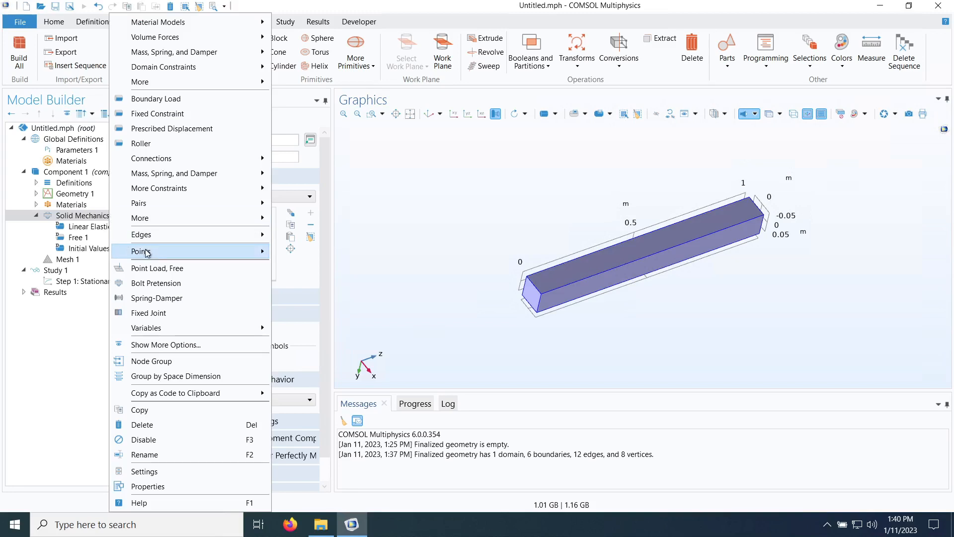
mouse_move(148, 252)
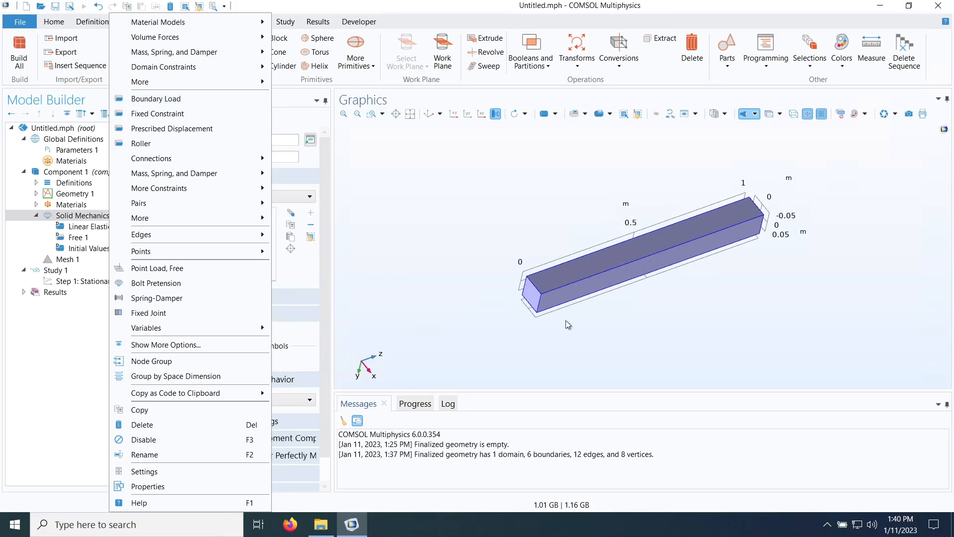
left_click(597, 145)
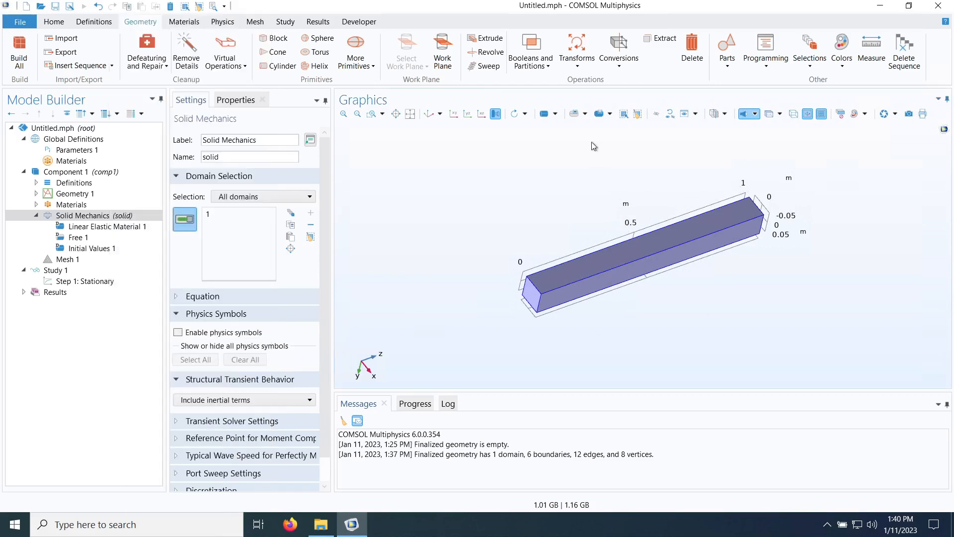
left_click(555, 113)
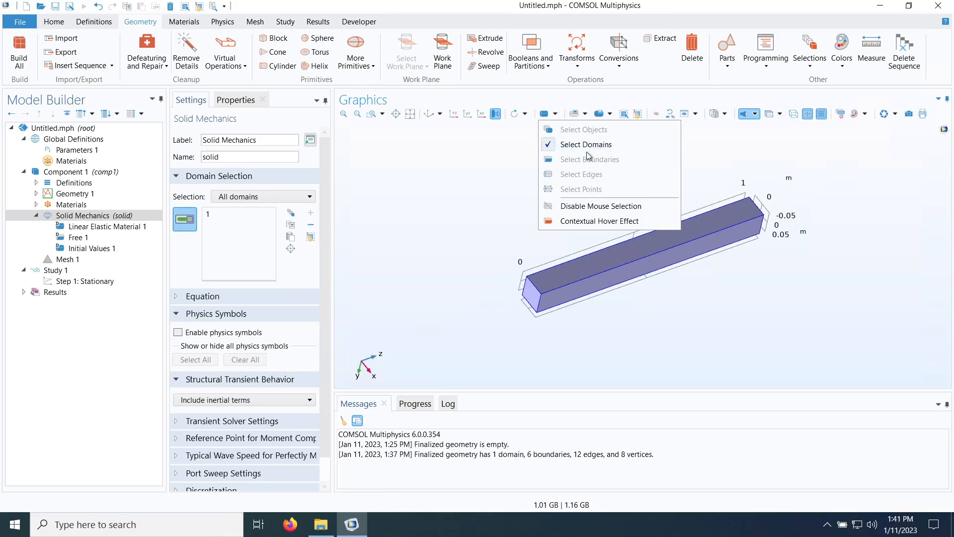
left_click(791, 199)
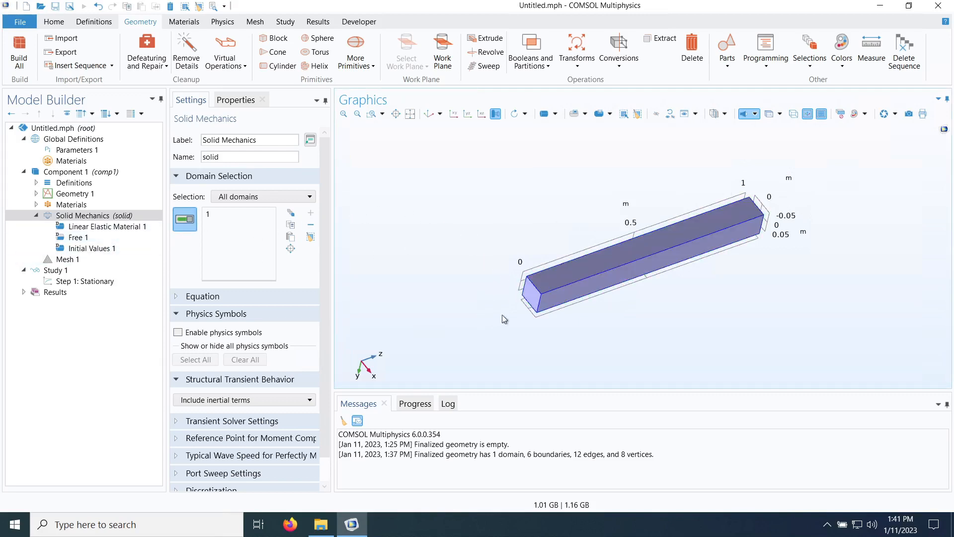
left_click_drag(834, 184, 764, 242)
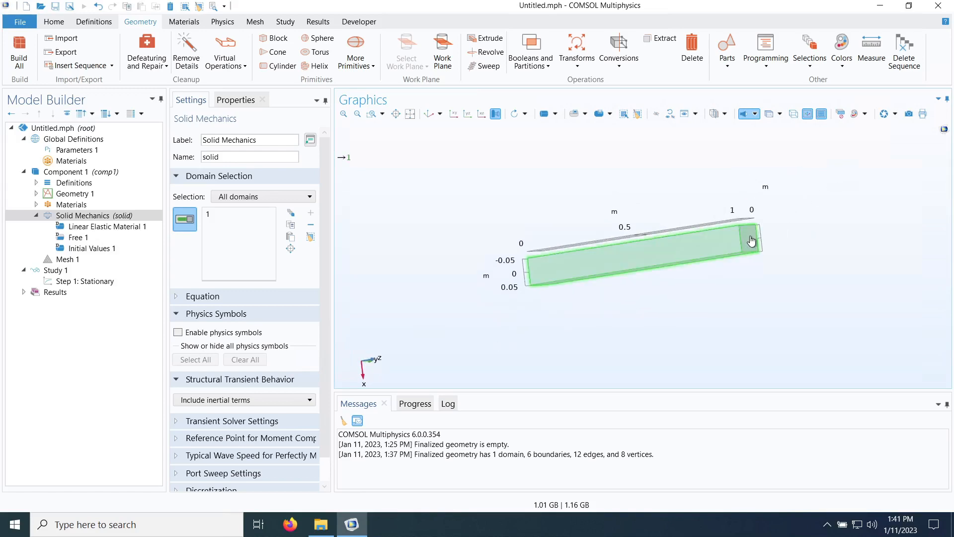
Step: Add a Fixed Constraint to the bar's end face at z = 0 (boundary 3) and show its equation
right_click(97, 218)
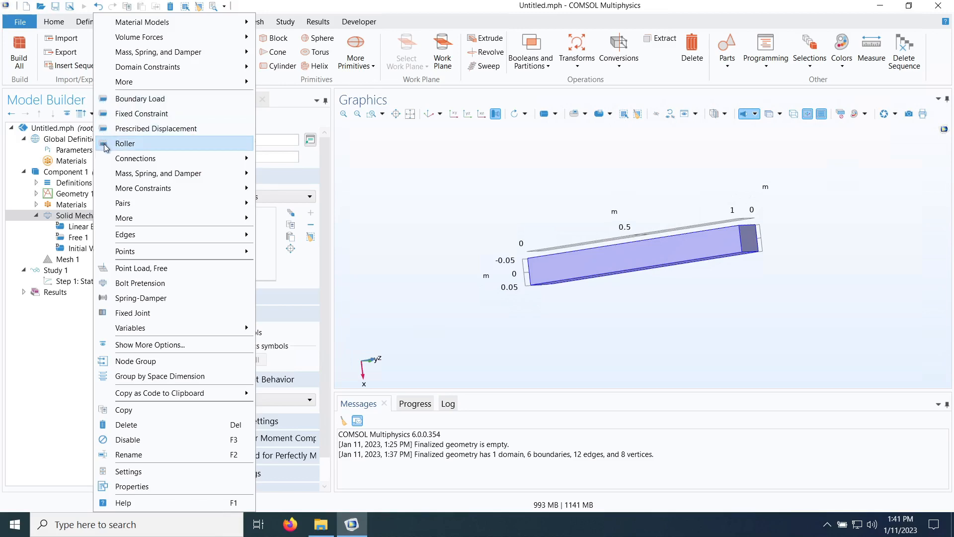
mouse_move(135, 160)
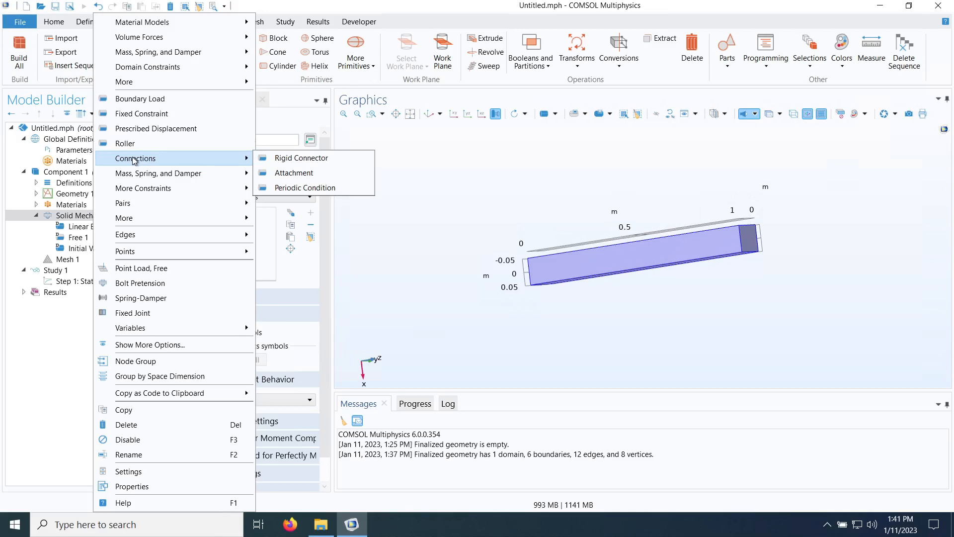
left_click(137, 117)
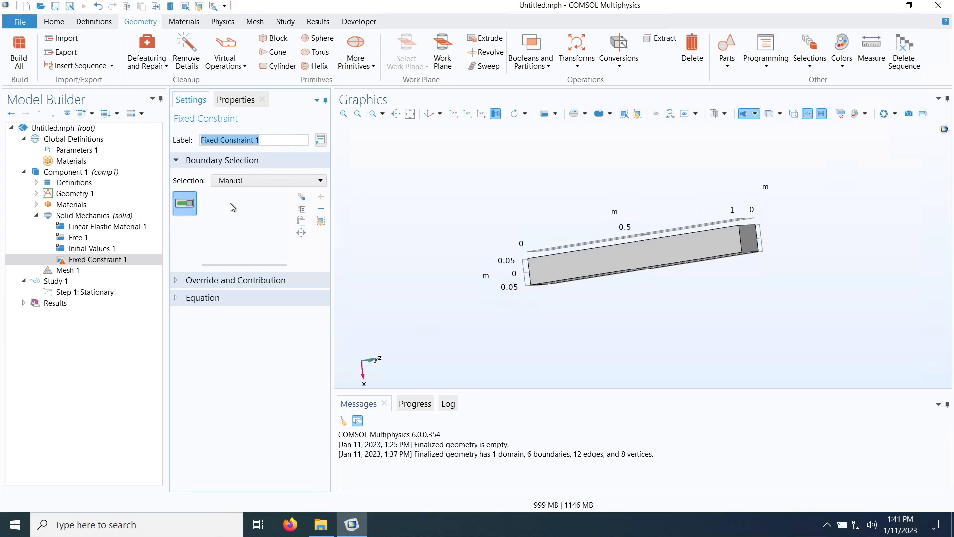
left_click_drag(433, 234, 510, 251)
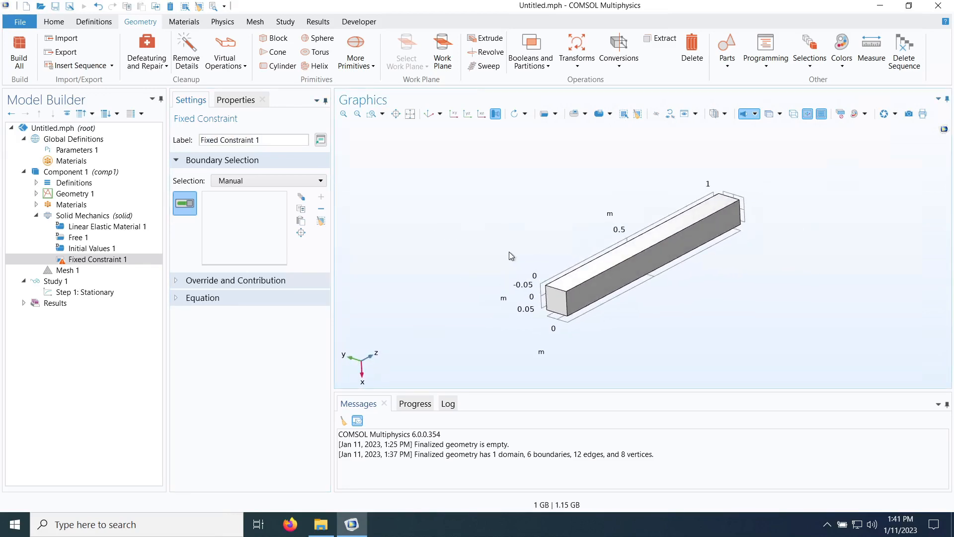
left_click_drag(445, 258, 453, 259)
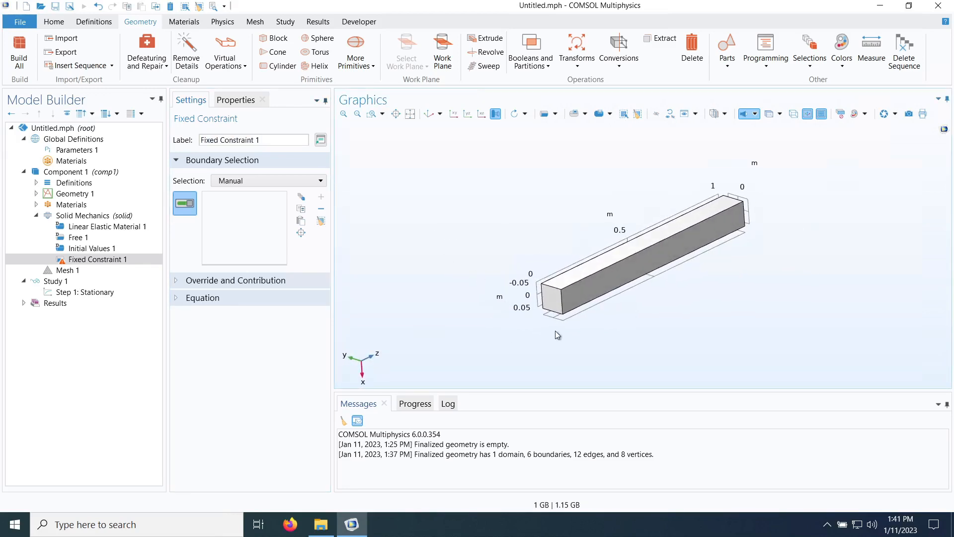
left_click(552, 298)
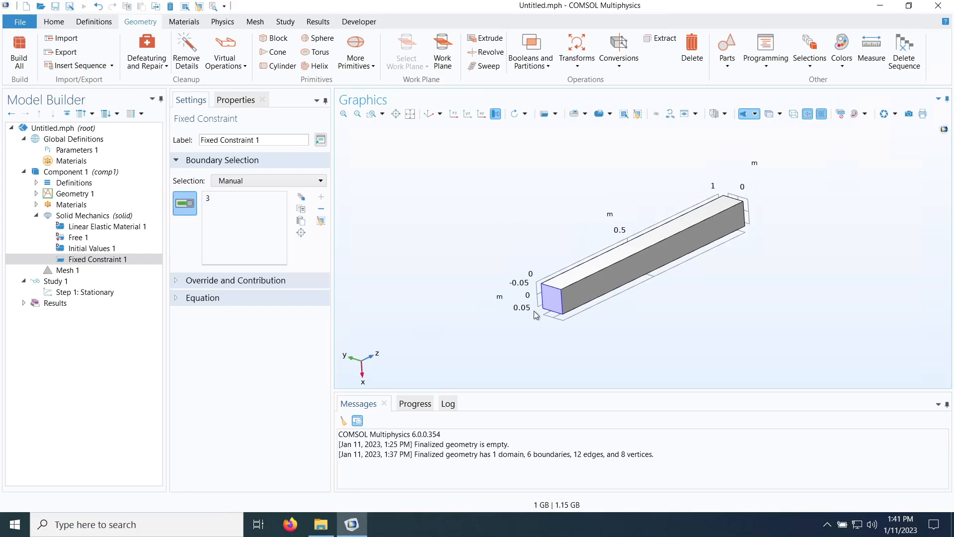
left_click(201, 298)
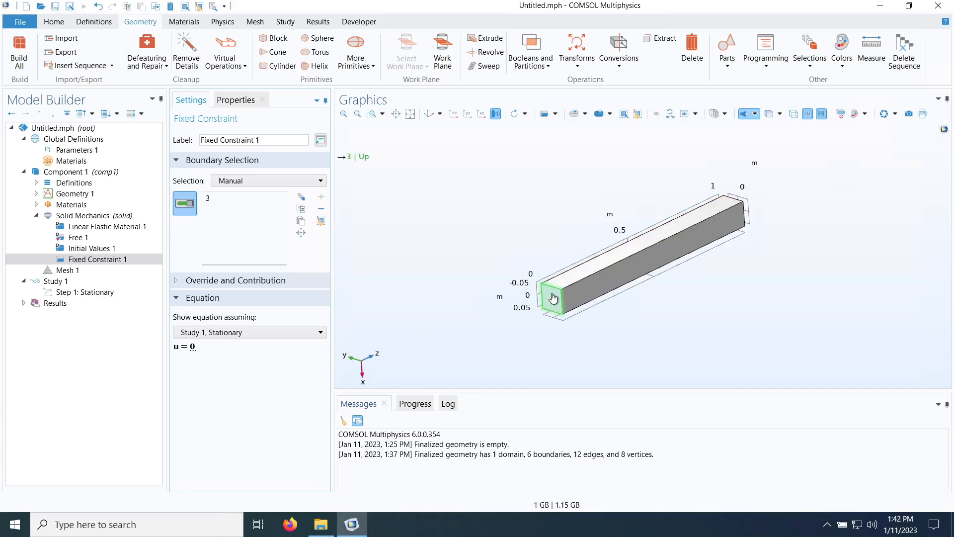
Step: Add a Boundary Load to the bar's opposite end face at z = 1 m (boundary 4)
left_click_drag(530, 217, 481, 297)
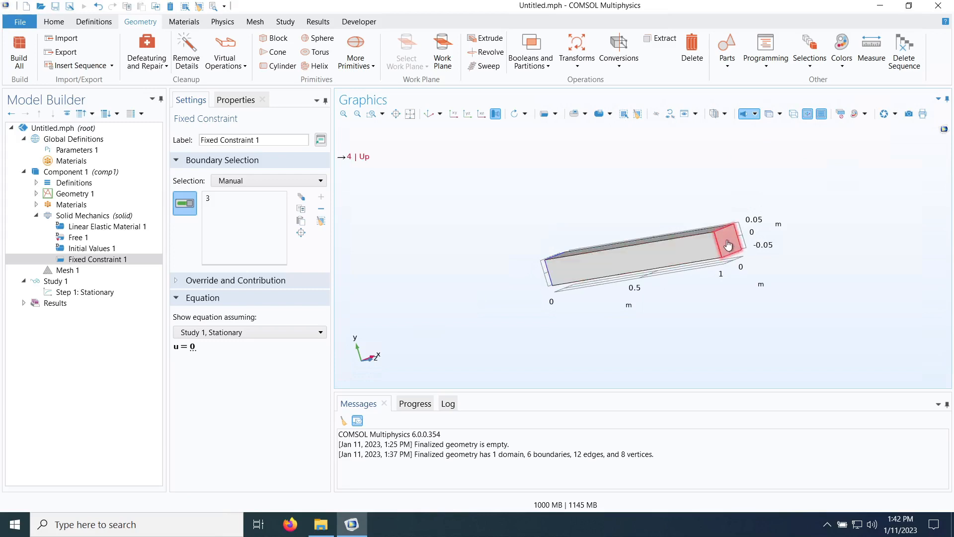
right_click(89, 217)
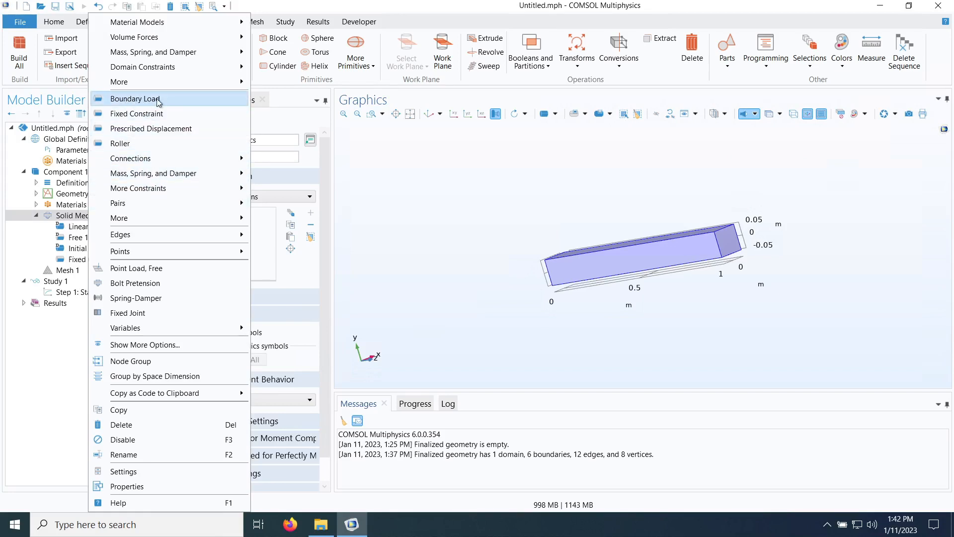
left_click(174, 103)
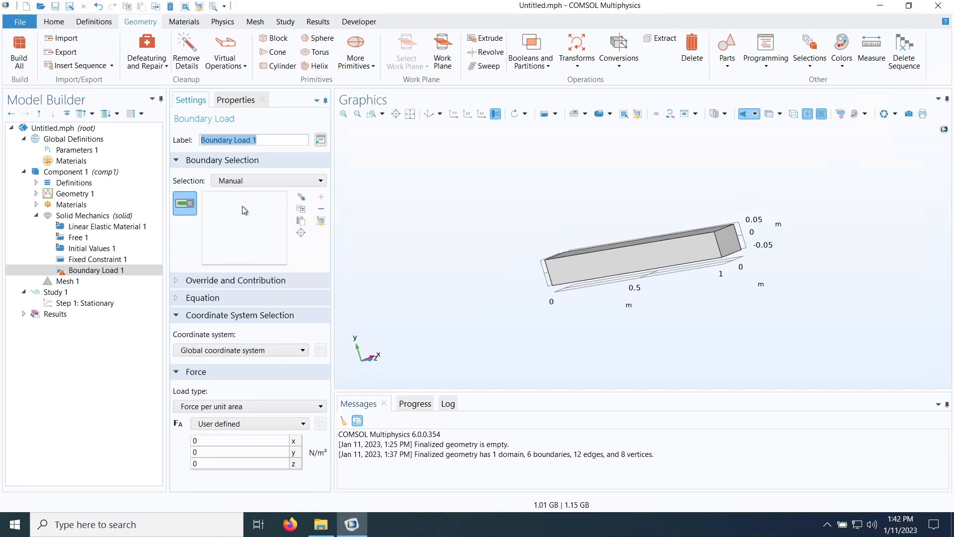
left_click(729, 241)
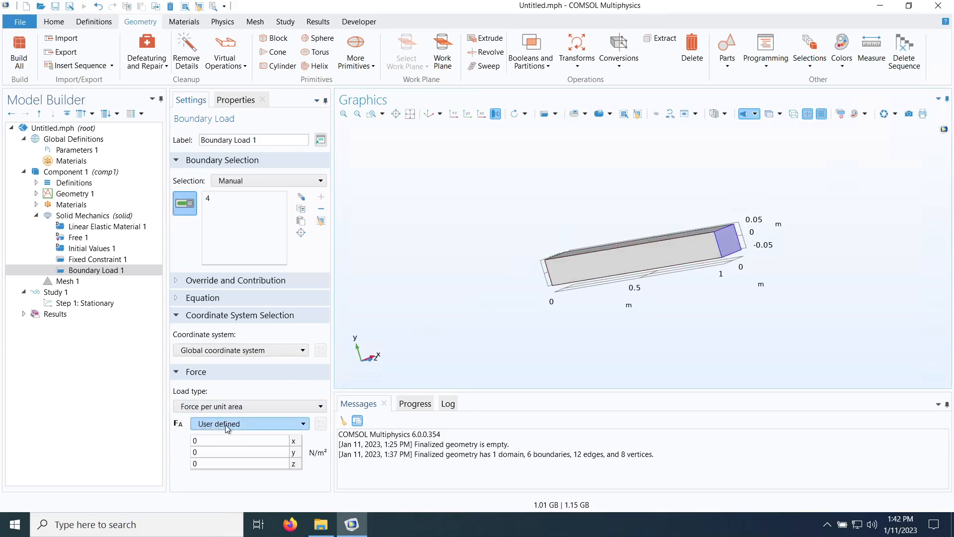
Step: Set the boundary load's type to Pressure with a value of -100 Pa
left_click(207, 408)
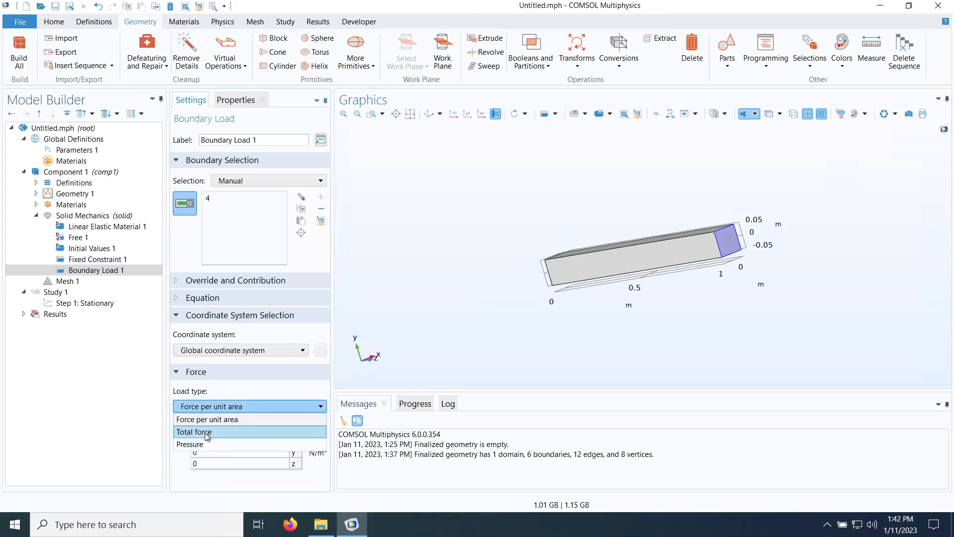
left_click(238, 393)
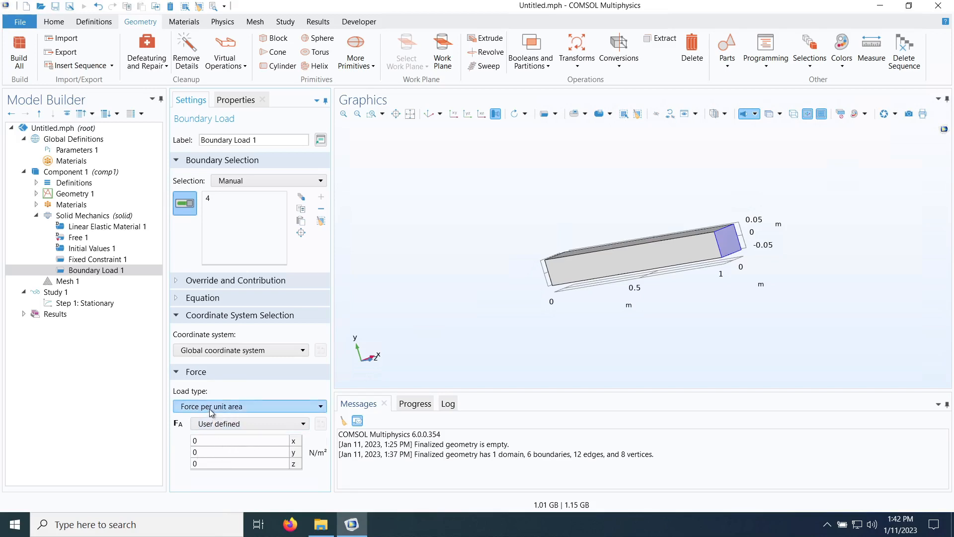
left_click(202, 406)
left_click(207, 451)
left_click(224, 423)
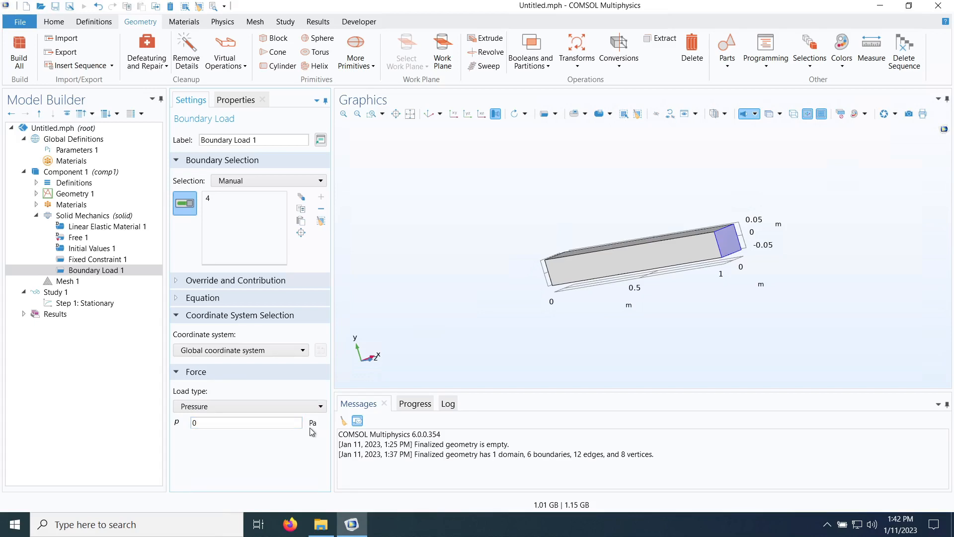
left_click(209, 409)
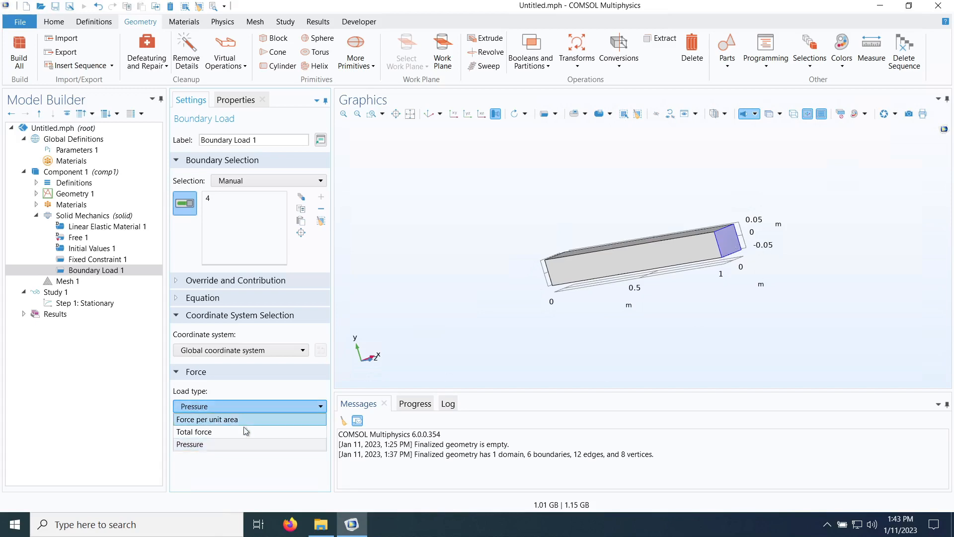
left_click(202, 444)
left_click(214, 423)
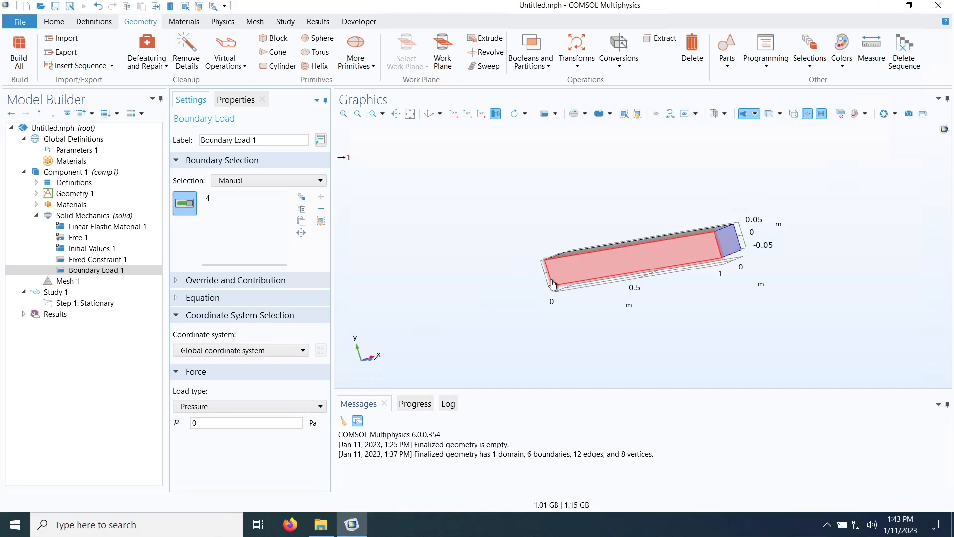
left_click(246, 422)
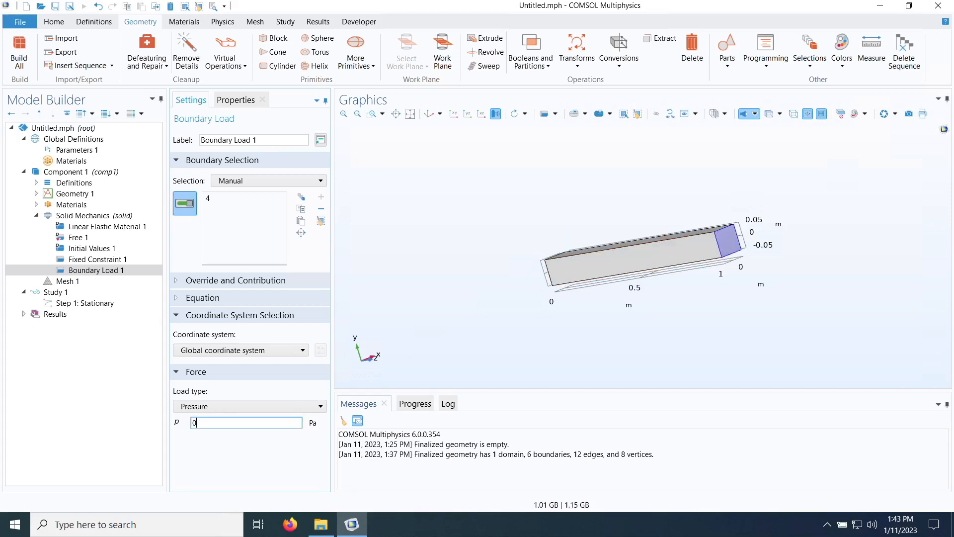
double_click(244, 422)
type("-100")
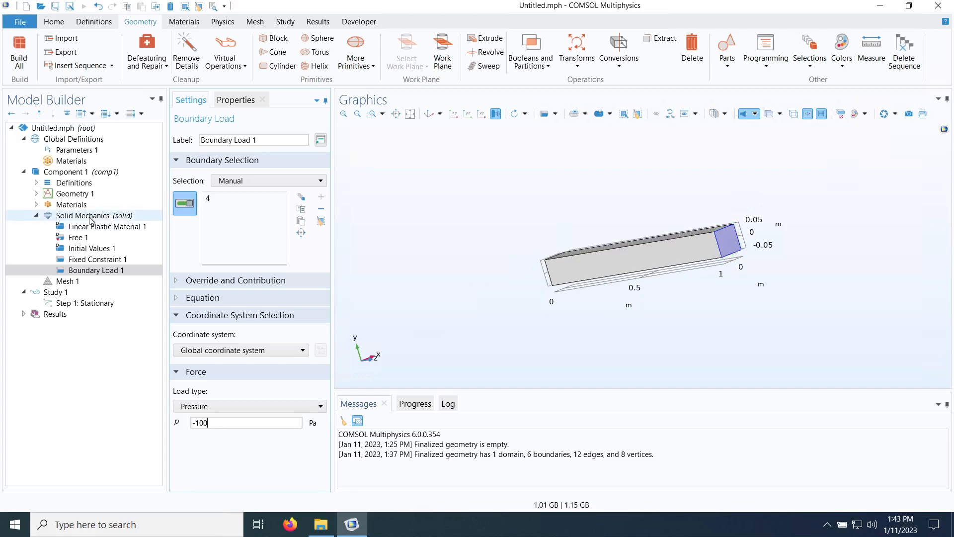
Step: Review which end faces of the bar the fixed constraint and the boundary load are assigned to
left_click(88, 216)
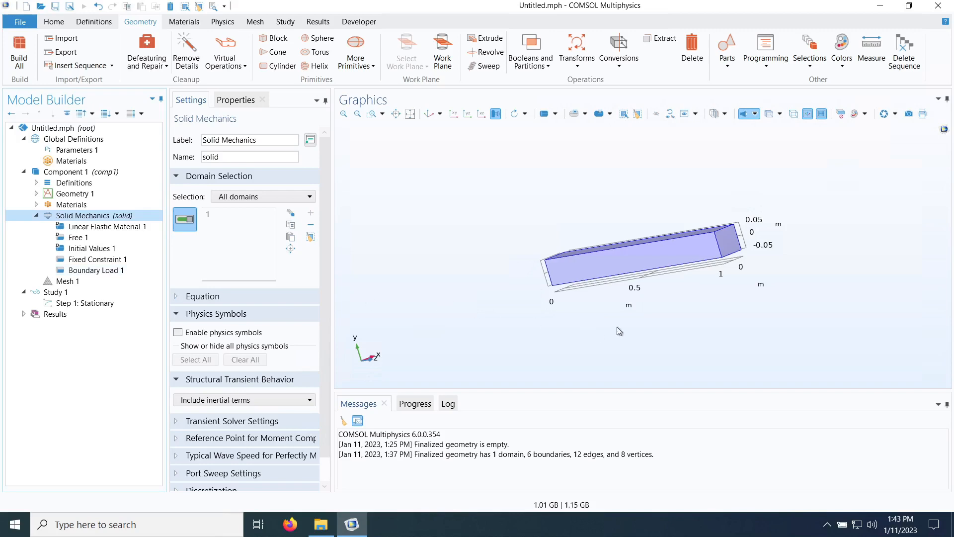
left_click_drag(641, 300, 552, 317)
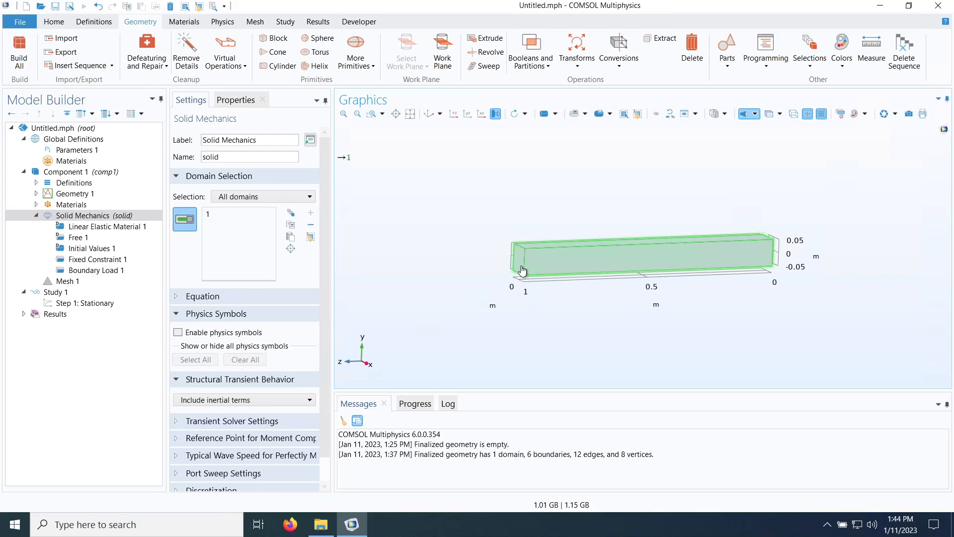
left_click(91, 259)
left_click_drag(730, 279, 667, 324)
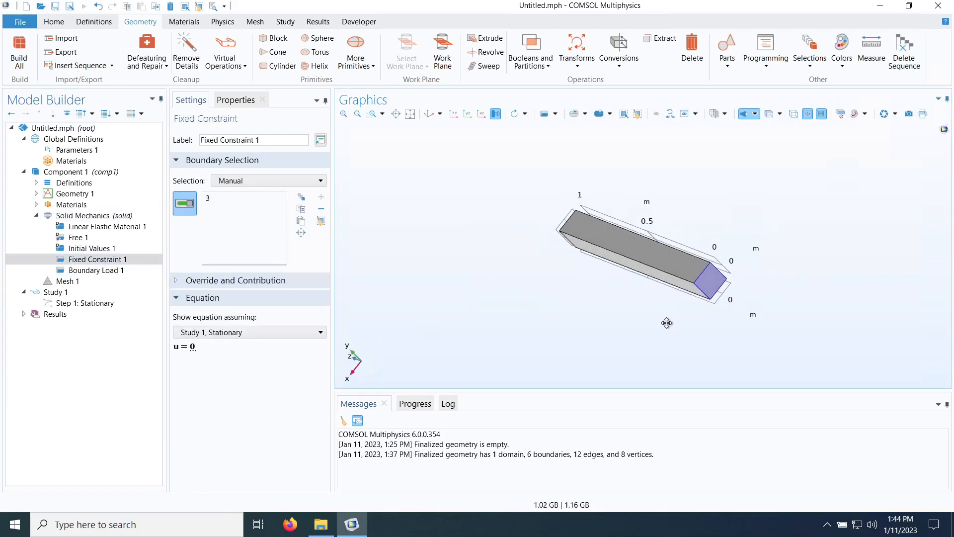
left_click(98, 271)
left_click_drag(693, 219, 789, 264)
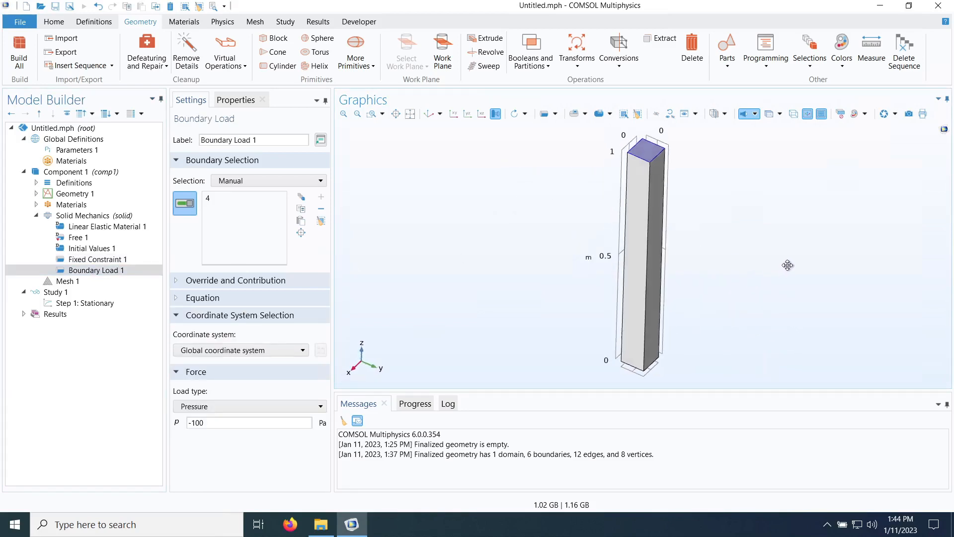
Step: Build the physics-controlled mesh with Normal element size and enlarge the graphics area to inspect it on the bar
left_click(80, 281)
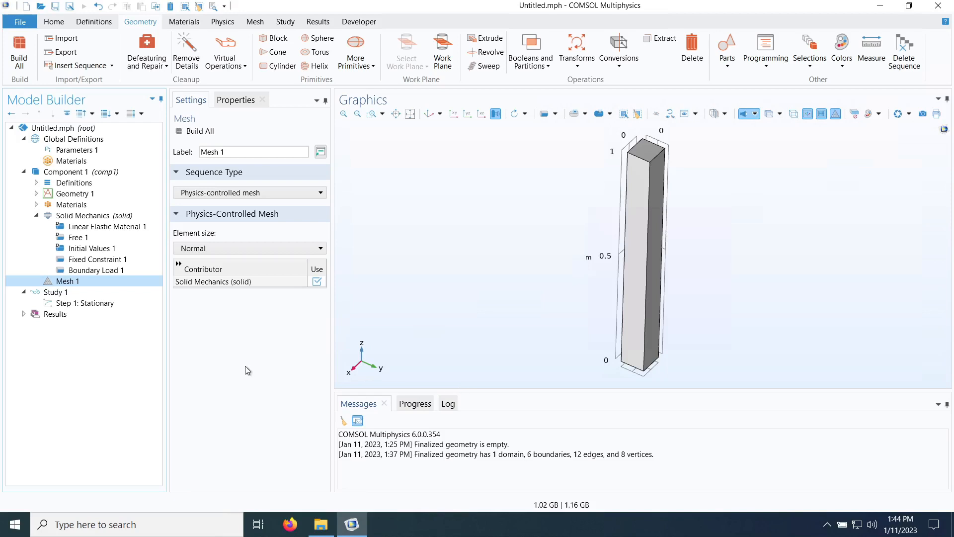
left_click(203, 251)
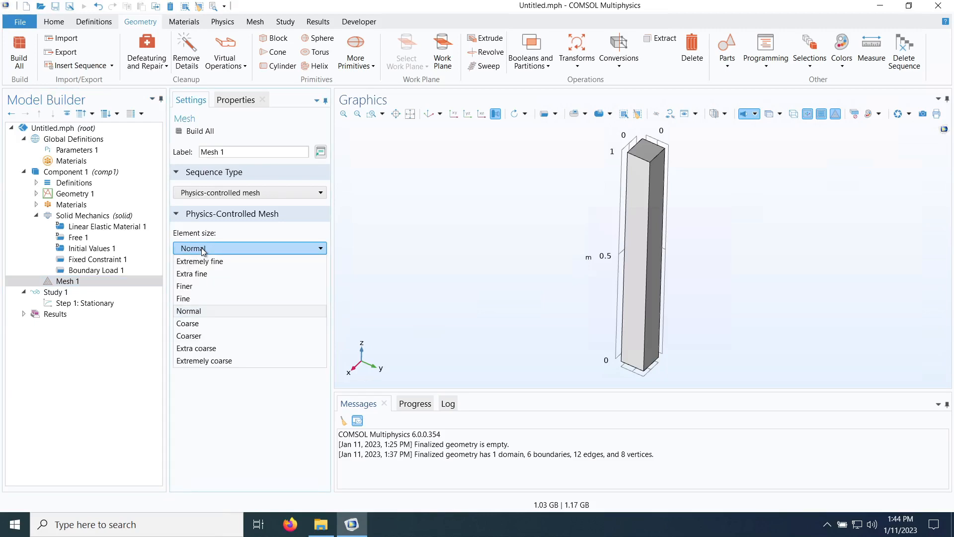
left_click(188, 315)
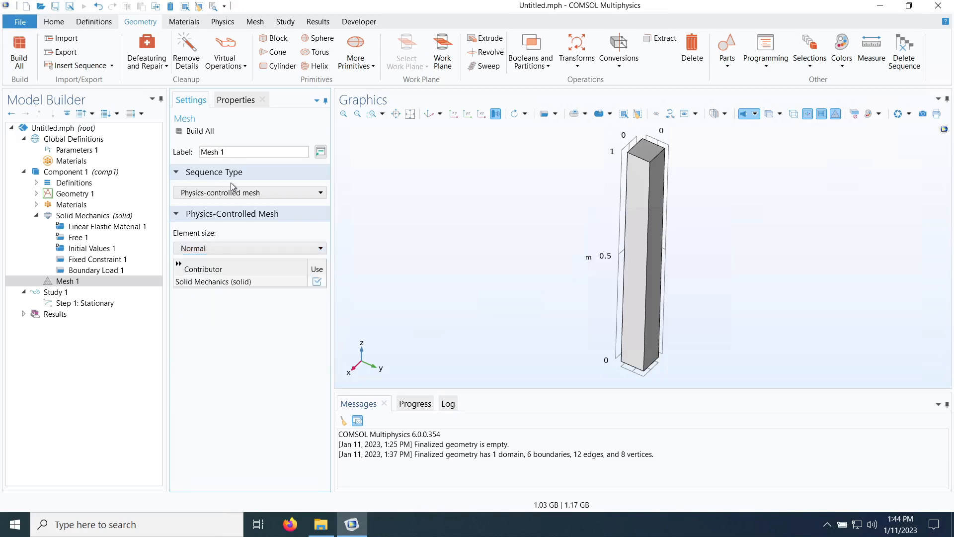
left_click(202, 132)
scroll(488, 268, "up", 2)
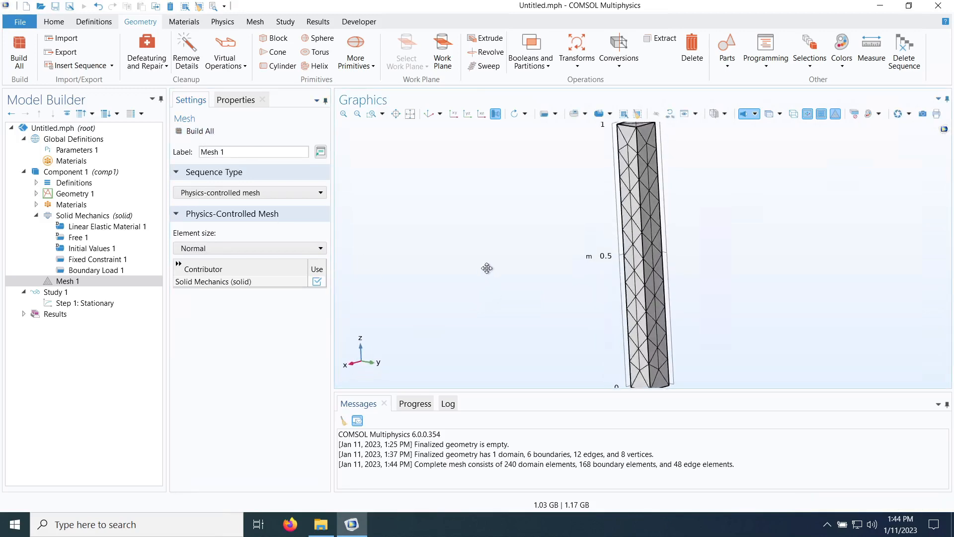
left_click_drag(487, 268, 532, 290)
left_click_drag(565, 394, 564, 447)
left_click_drag(566, 334, 607, 382)
Step: Rebuild the bar's physics-controlled mesh with the Coarser element size and inspect it
left_click(243, 250)
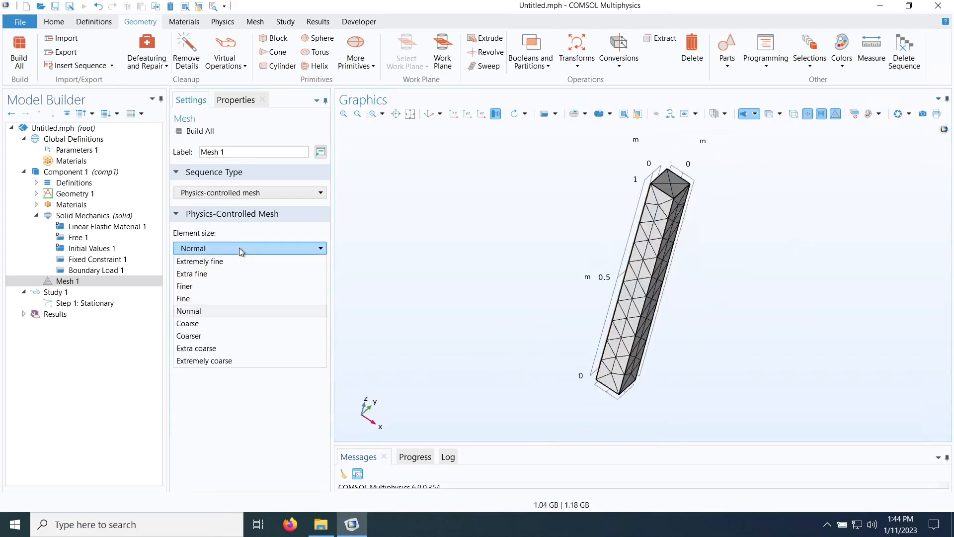
left_click(215, 336)
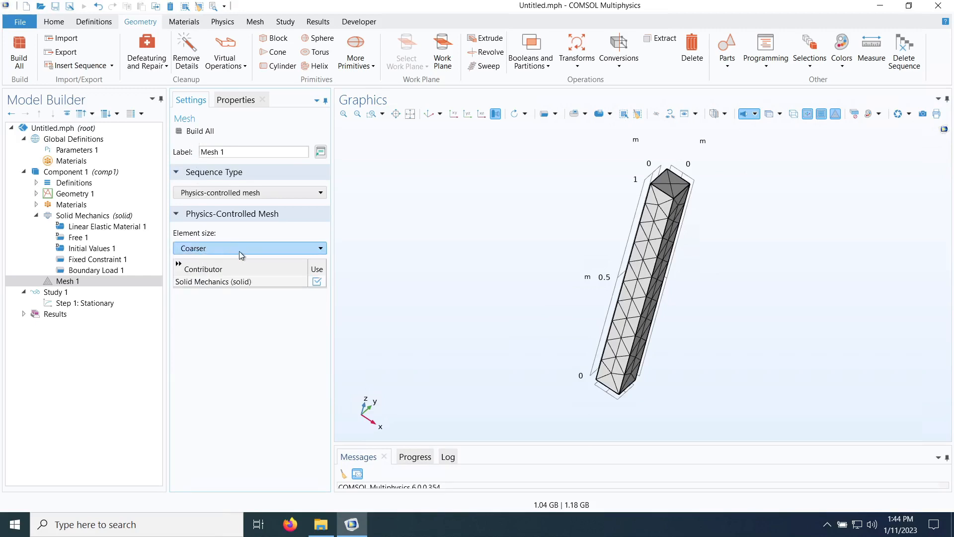
left_click(202, 132)
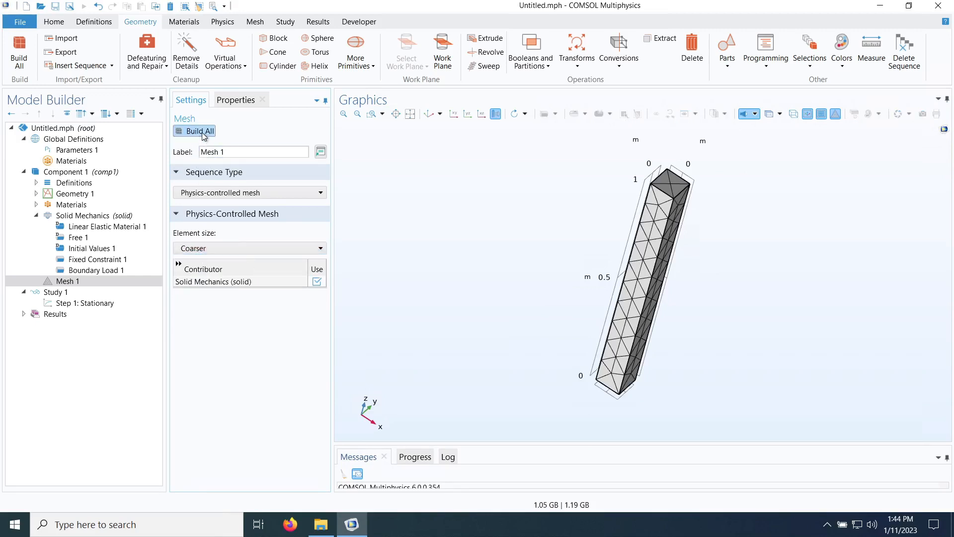
left_click_drag(680, 345, 659, 348)
Step: Refine the physics-controlled mesh to the Finer element size, rebuild it and inspect the bar
left_click(259, 248)
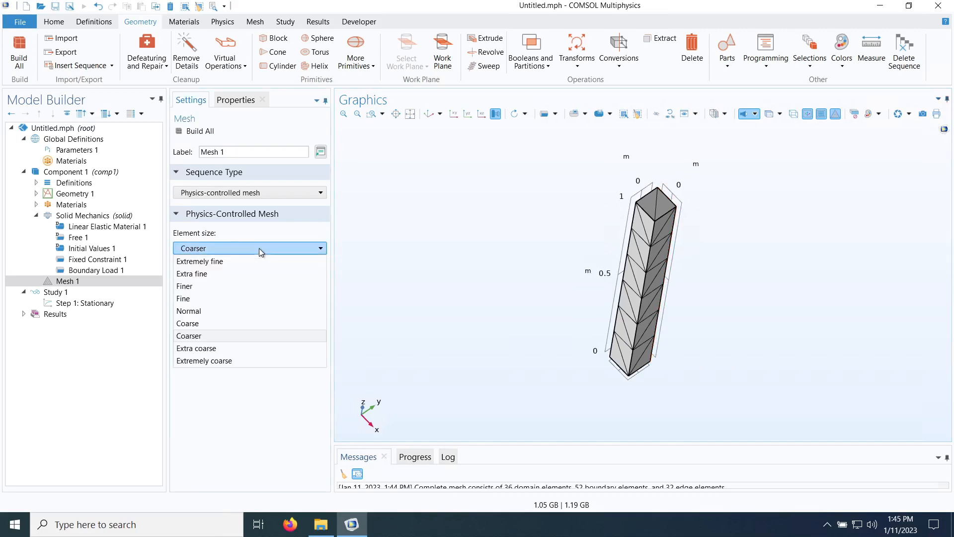
left_click(205, 287)
left_click(189, 132)
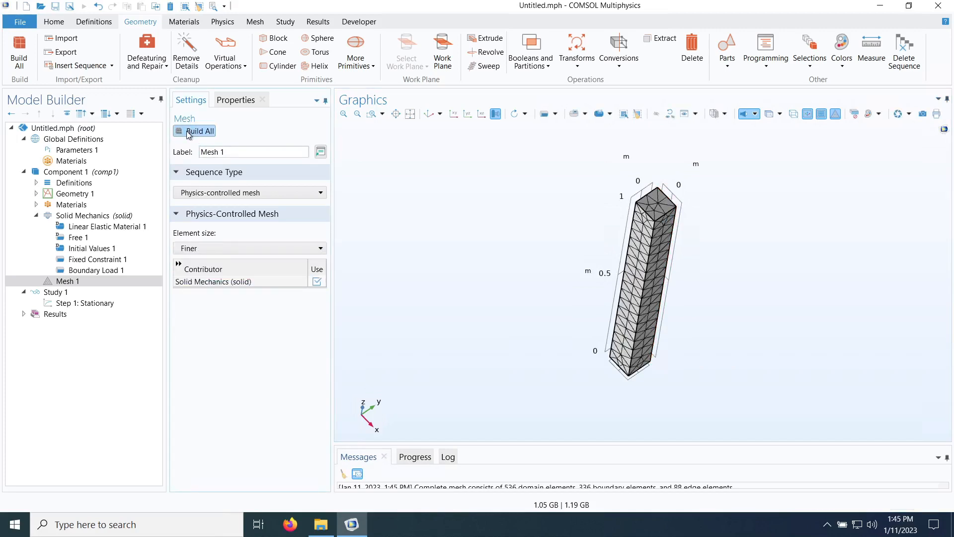
left_click_drag(644, 359, 564, 314)
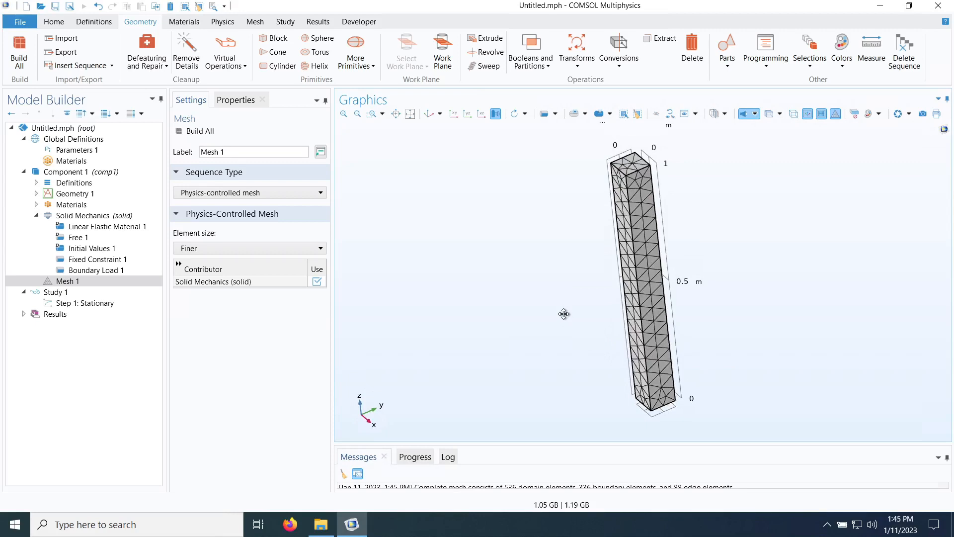
Step: Set the mesh element size to Extremely fine, rebuild the mesh and inspect it around the bar
left_click(220, 250)
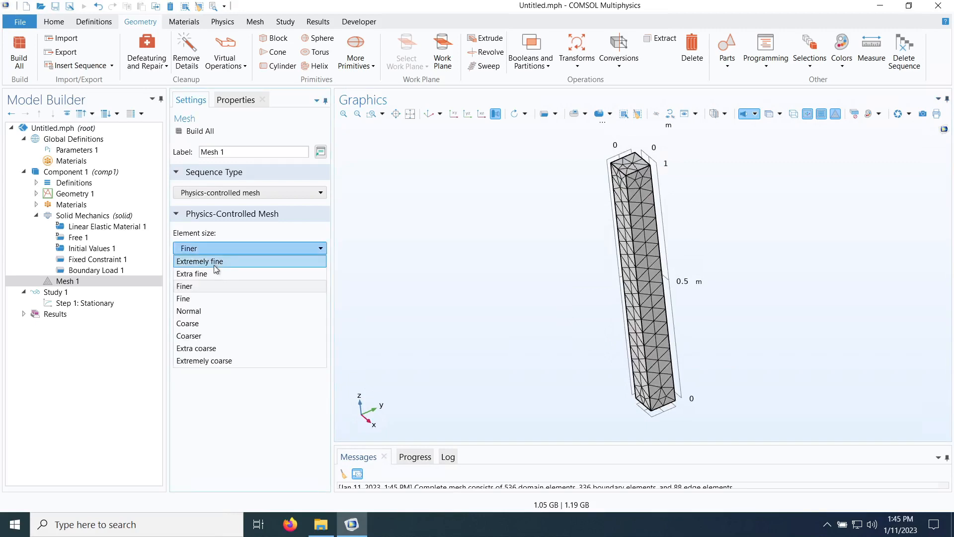
left_click(215, 262)
left_click(199, 131)
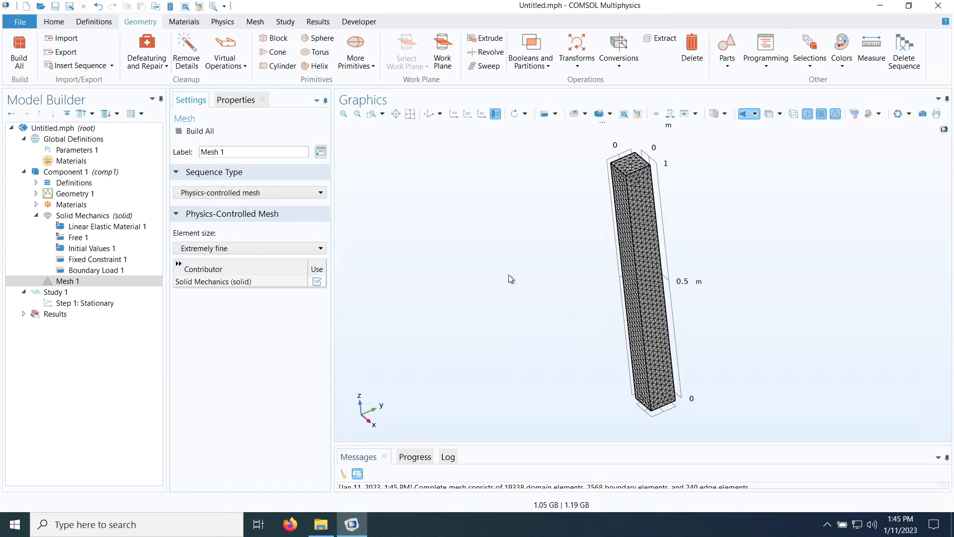
left_click_drag(722, 324, 703, 271)
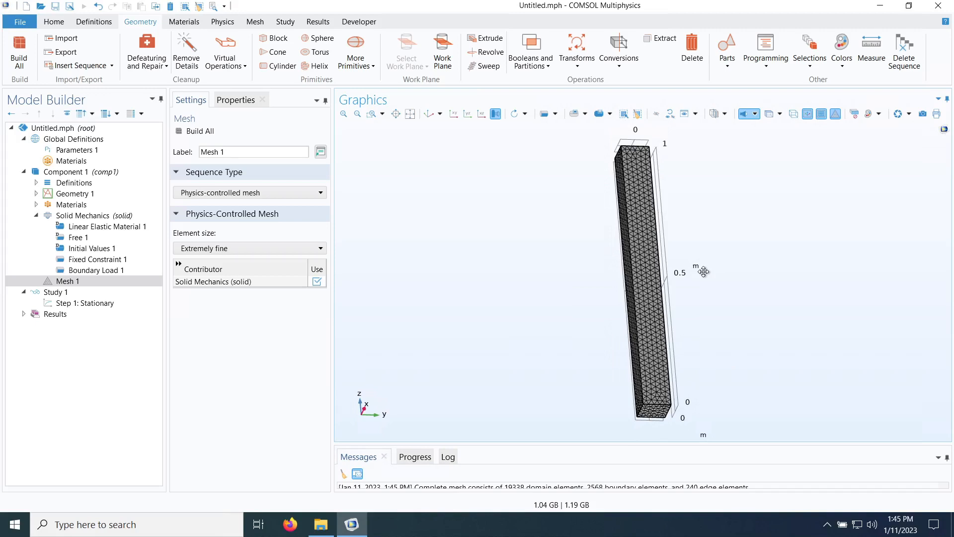
left_click_drag(704, 272, 723, 306)
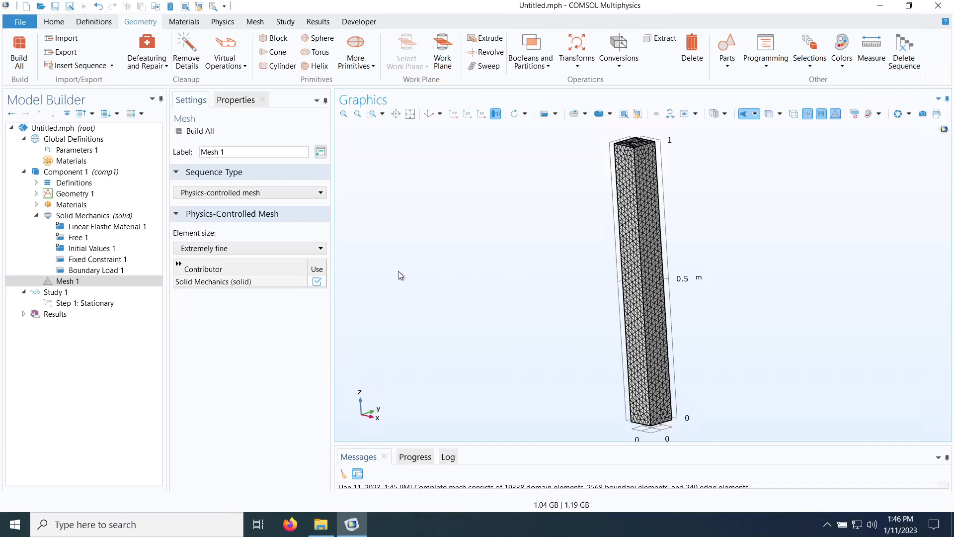
Step: Return the mesh element size to Finer and rebuild the bar's mesh
left_click(225, 249)
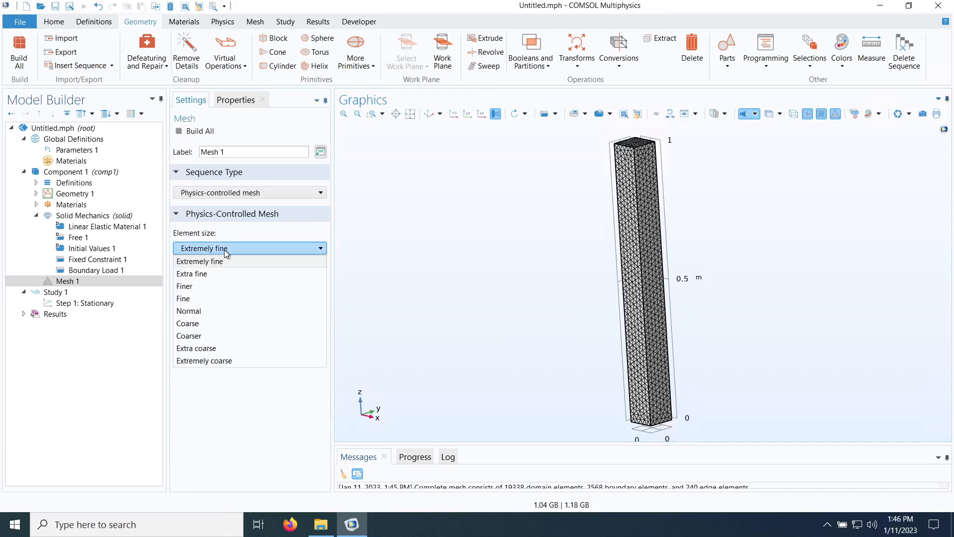
left_click(206, 294)
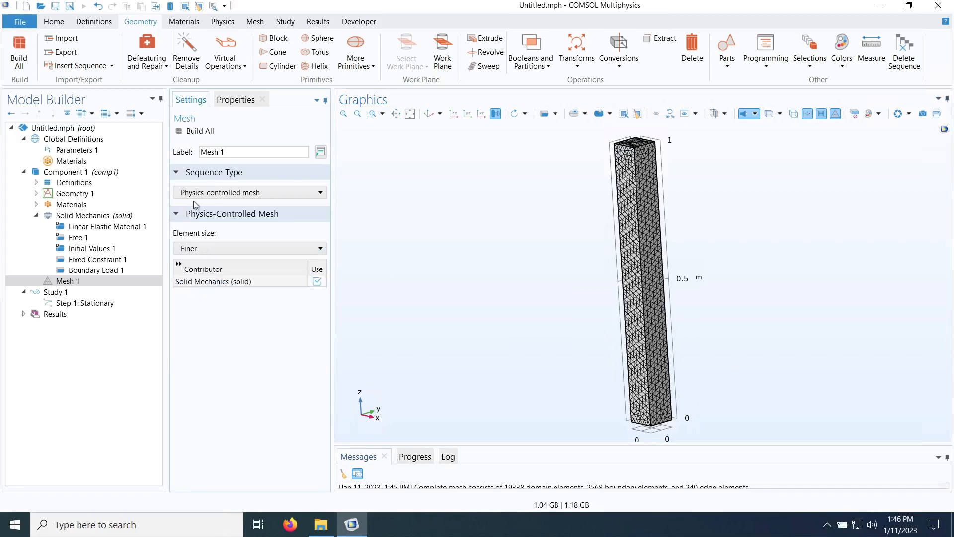
left_click(201, 132)
left_click_drag(521, 282, 544, 286)
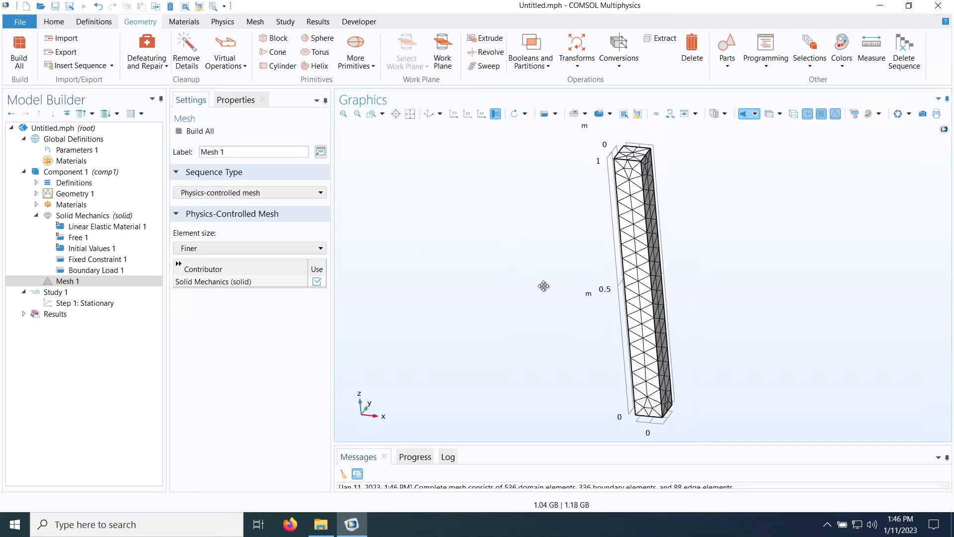
Step: Set the physics-controlled mesh to Extra fine, rebuild it and inspect the elements on the bar
left_click(225, 248)
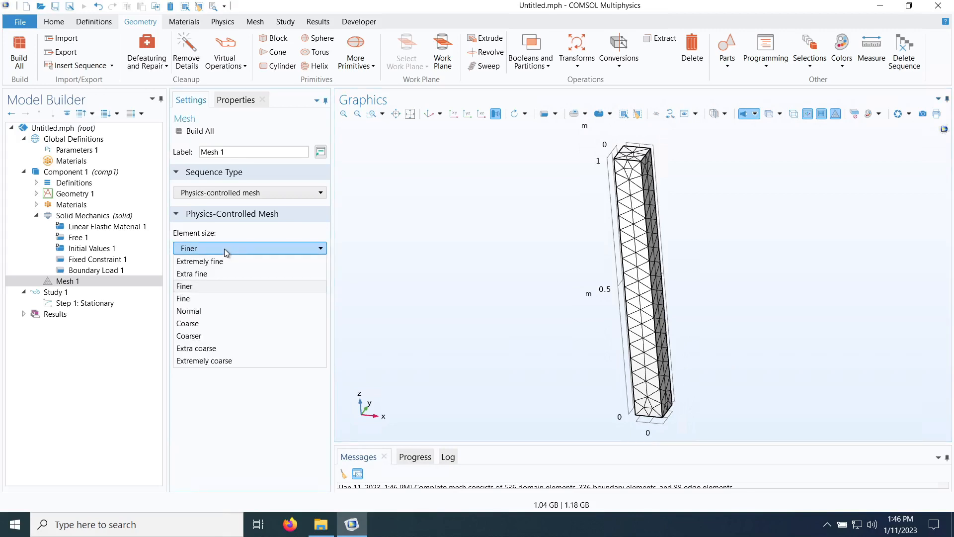
left_click(207, 273)
left_click(198, 132)
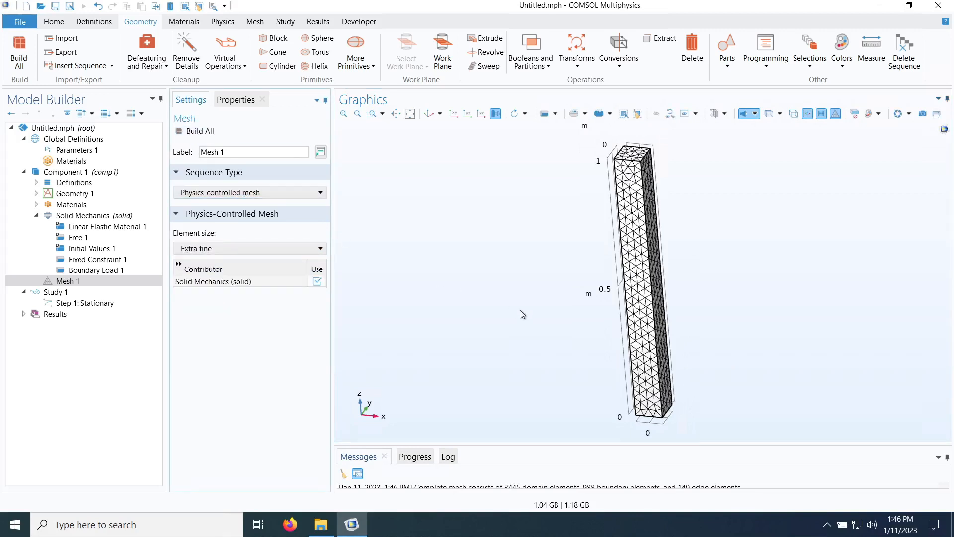
left_click_drag(520, 310, 496, 256)
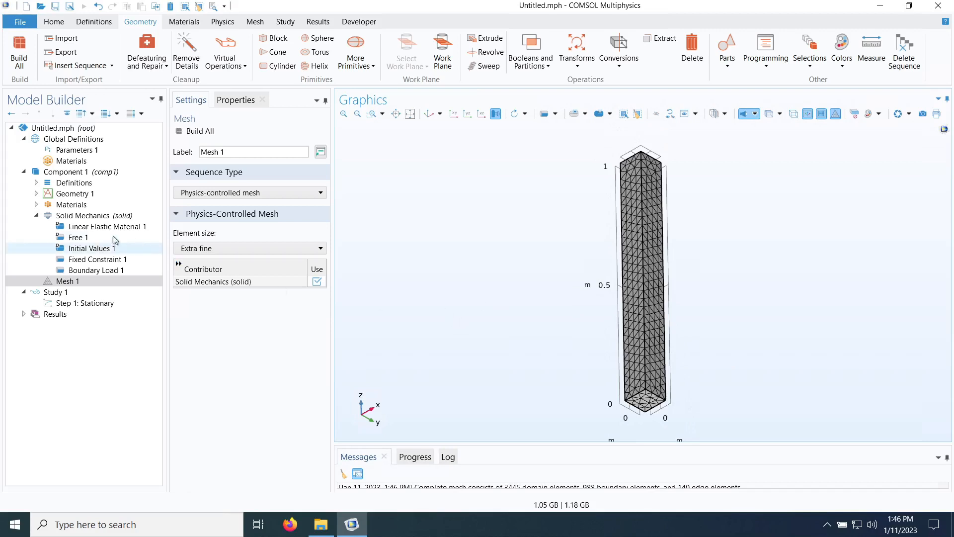
Step: Collapse the Solid Mechanics branch in the model tree and view the settings and available operations of Study 1
left_click(36, 215)
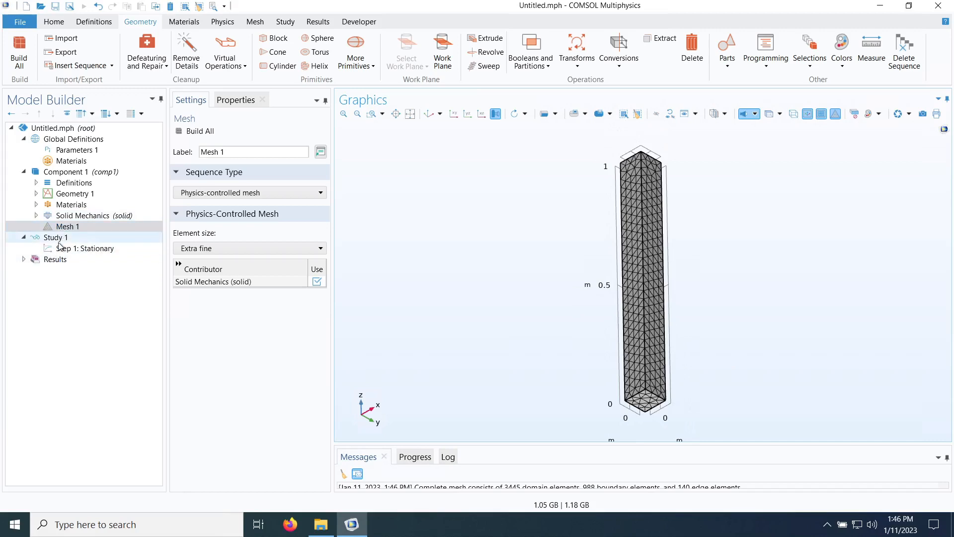
left_click(60, 241)
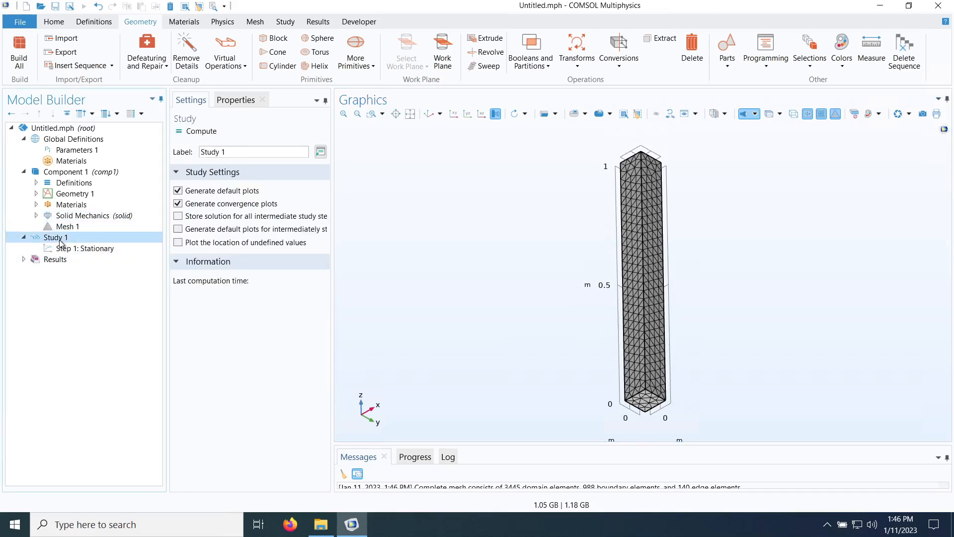
right_click(60, 242)
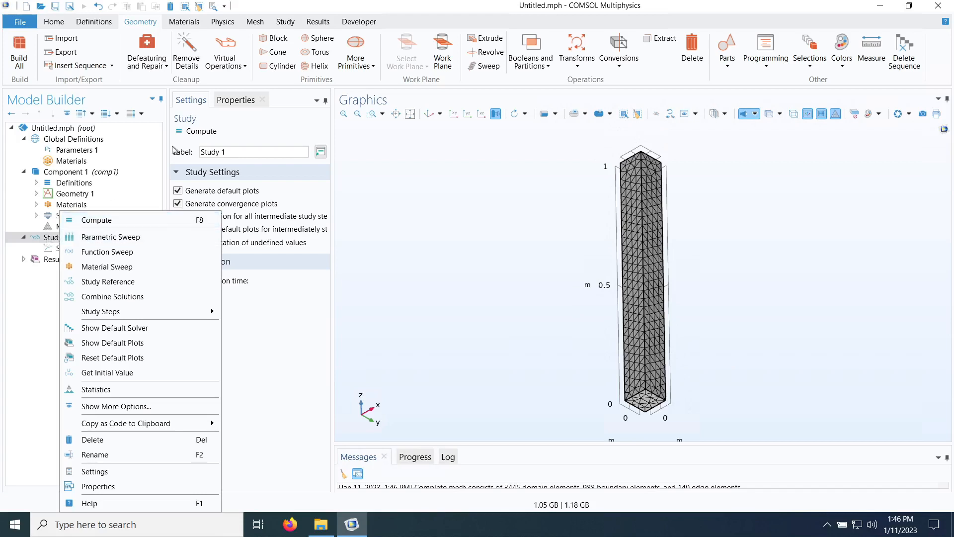
left_click(241, 128)
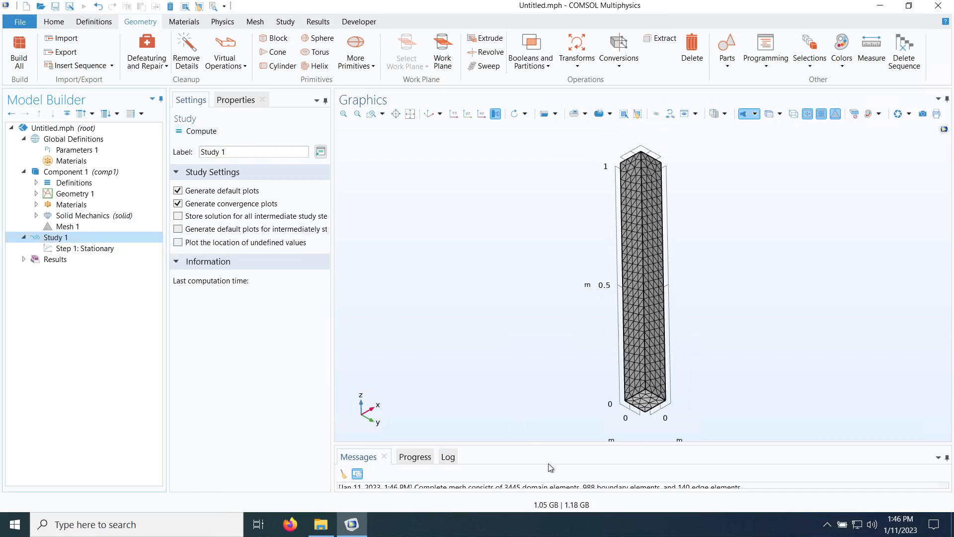
Step: Enlarge the message area and compare the element counts reported for the successive mesh builds
left_click_drag(550, 445, 552, 313)
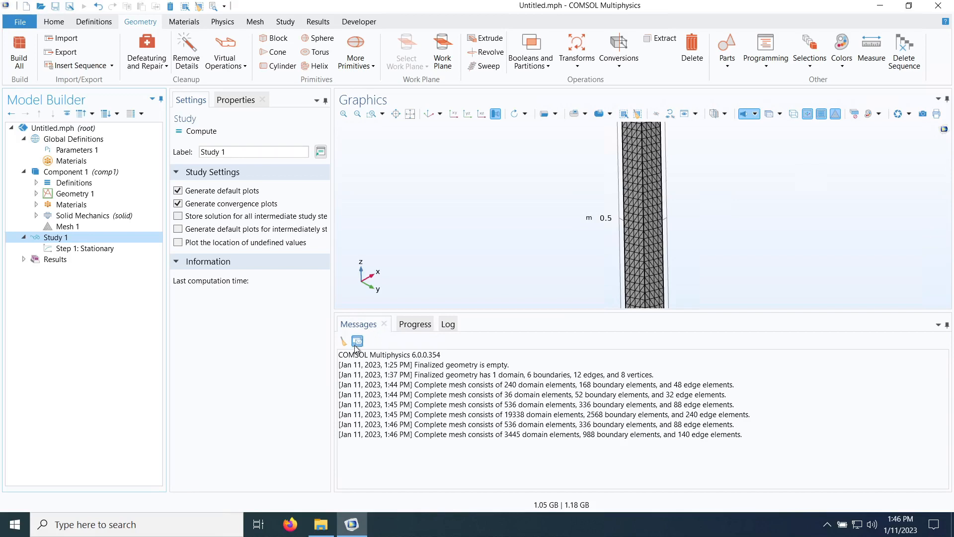
left_click_drag(425, 374, 471, 424)
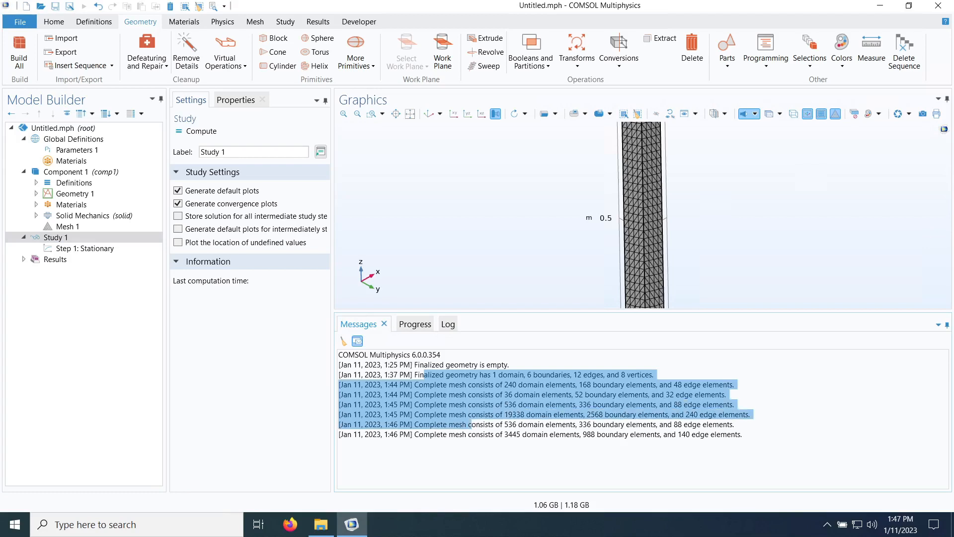
left_click(555, 434)
left_click_drag(471, 435, 593, 424)
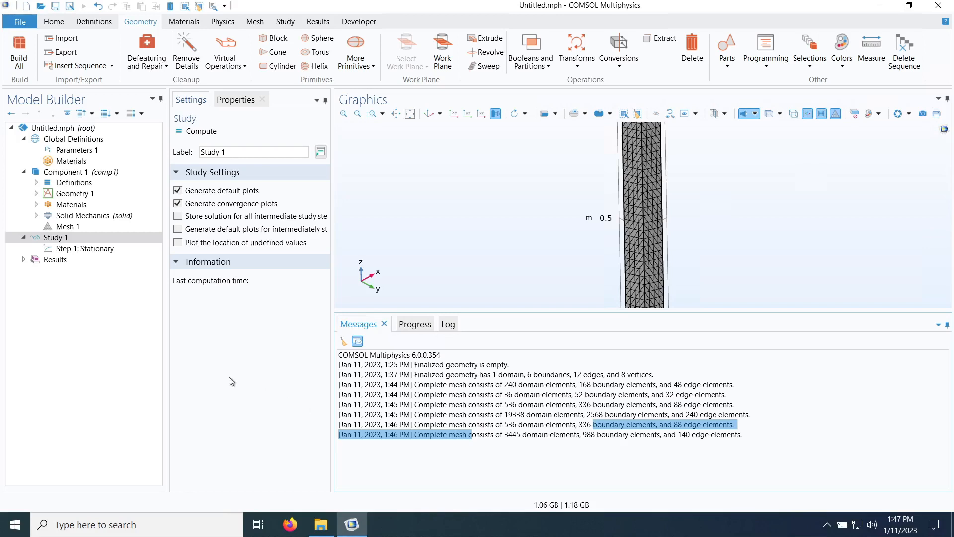
Step: Open the statistics of Mesh 1 and review its element counts, quality values and element quality histogram
left_click(67, 227)
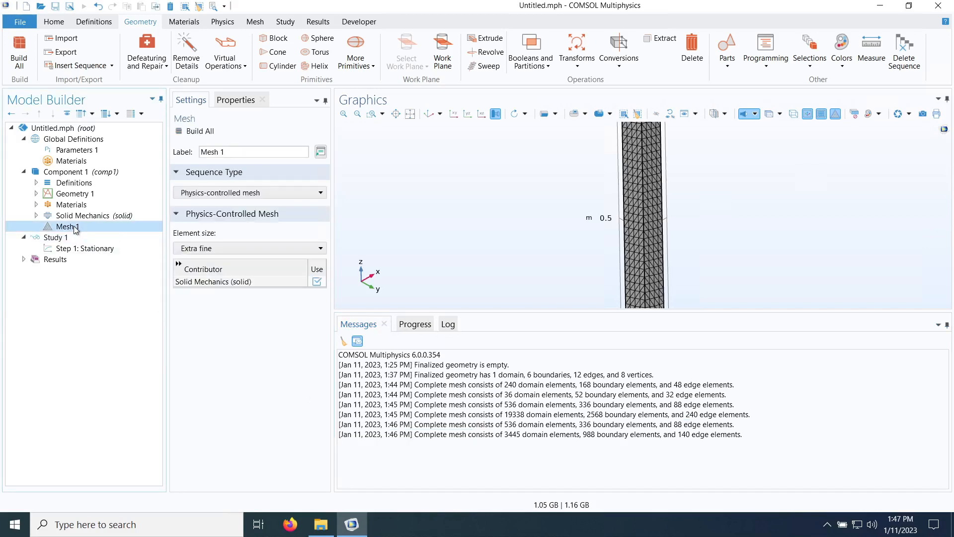
right_click(74, 228)
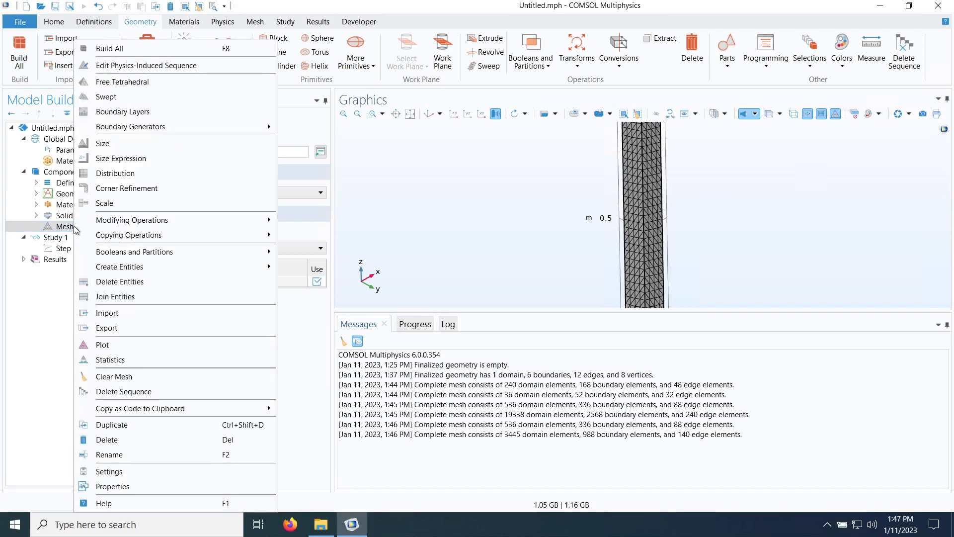
left_click(113, 363)
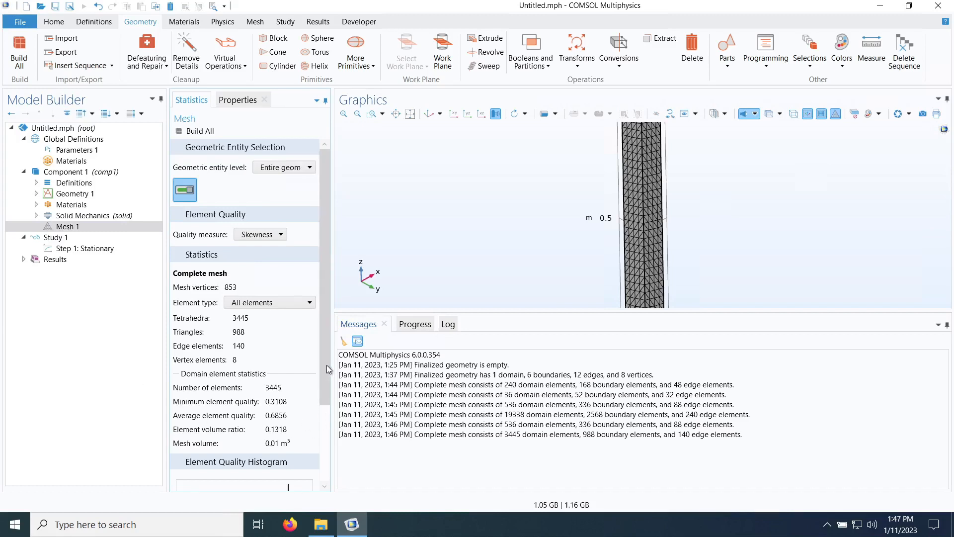
left_click_drag(327, 365, 321, 430)
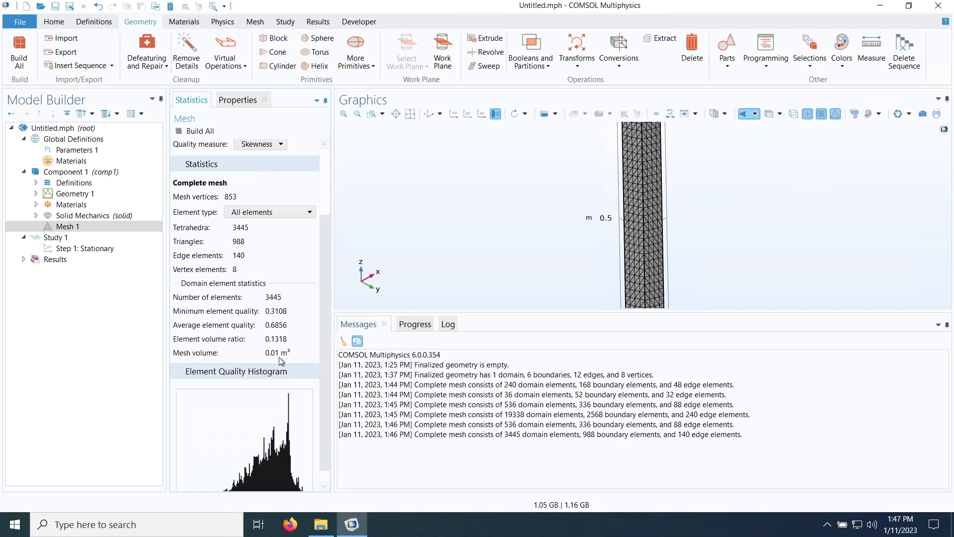
scroll(327, 324, "up", 2)
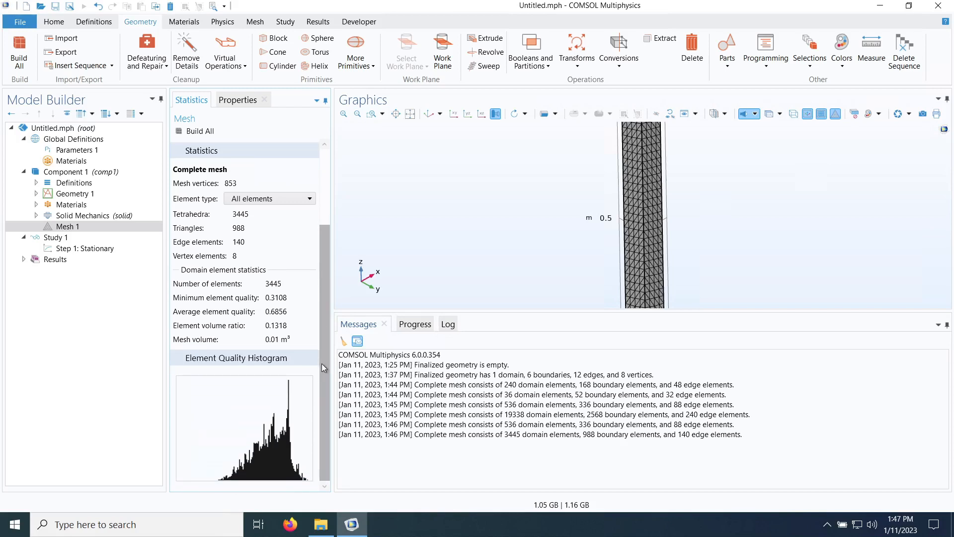
scroll(326, 306, "up", 3)
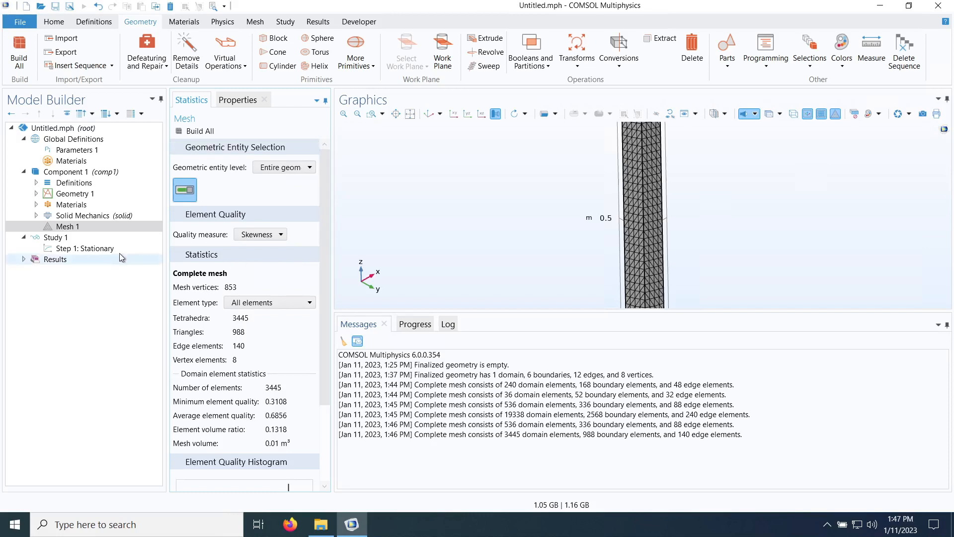
Step: Compute the stationary Study 1 with its default and convergence plots enabled
left_click(54, 238)
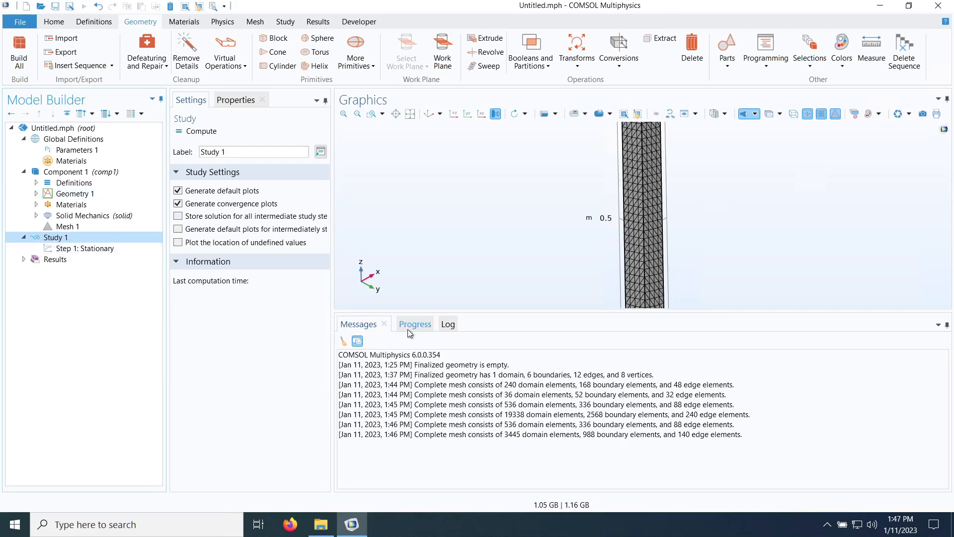
left_click_drag(496, 311, 496, 296)
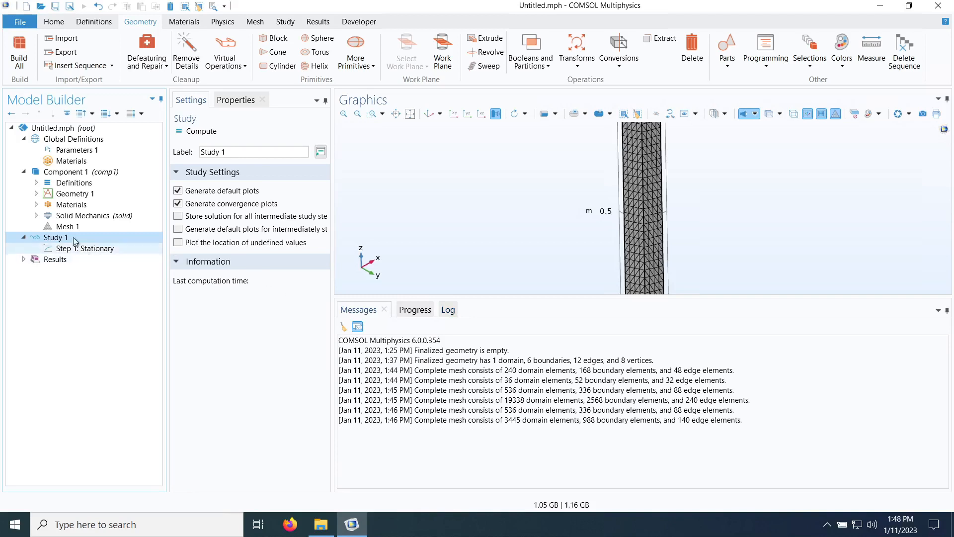
left_click(189, 132)
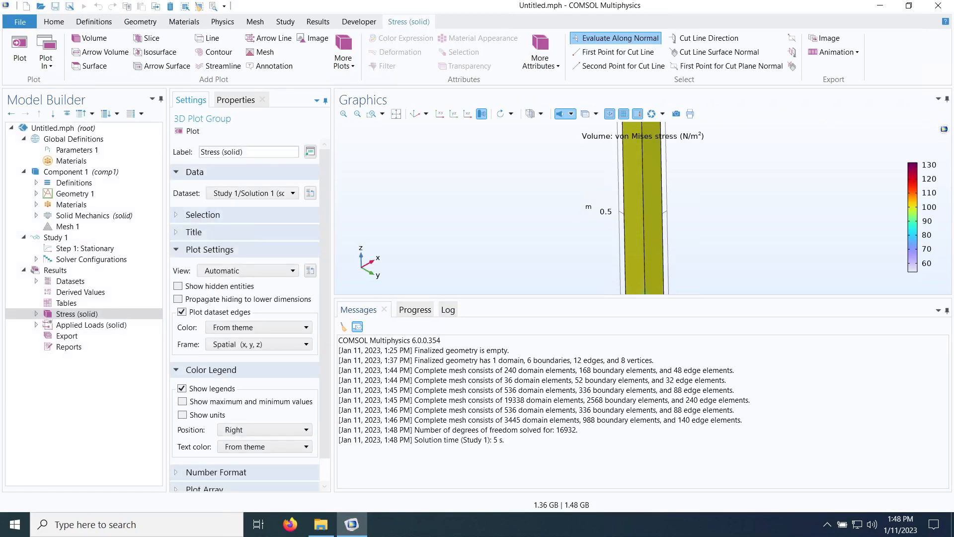
Step: Review the stationary solver's log for degrees of freedom, solution time and memory use, and check the solver progress
left_click(448, 311)
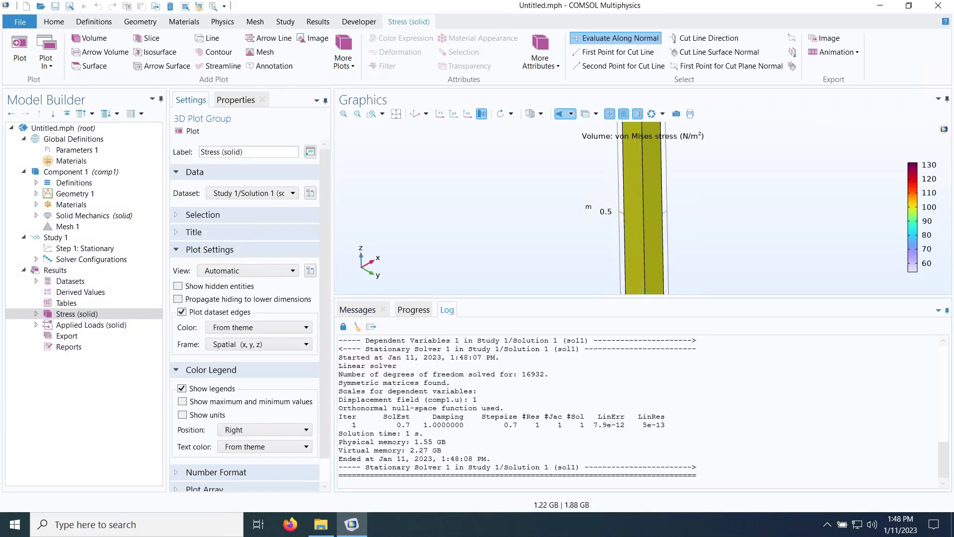
left_click_drag(362, 357, 428, 459)
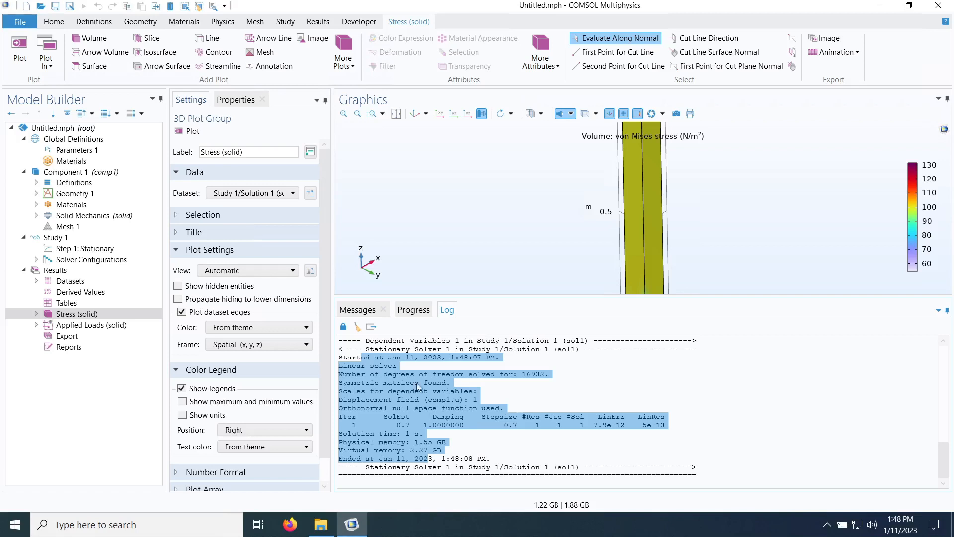
left_click(417, 311)
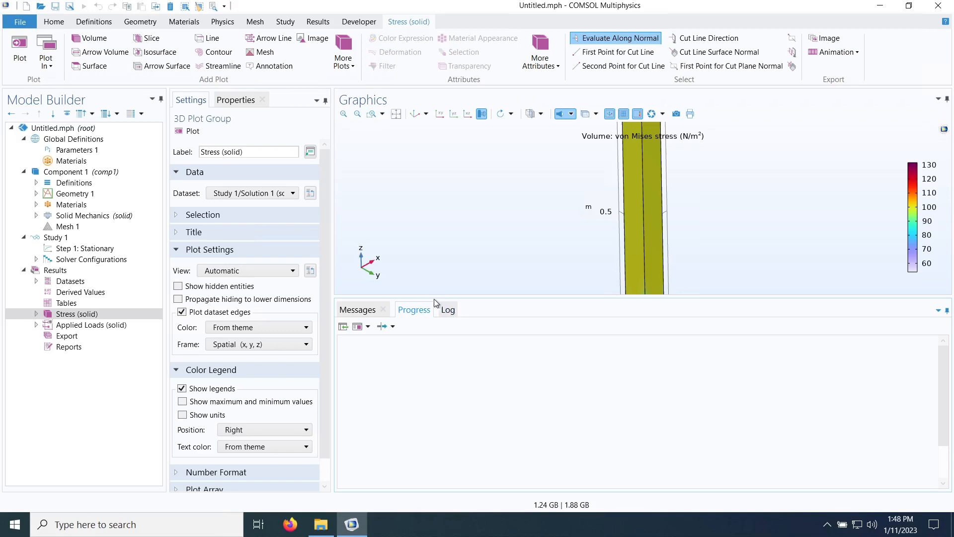
Step: Enlarge the graphics area, show the whole bar in the default 3D view and widen the settings area
left_click_drag(435, 297, 431, 338)
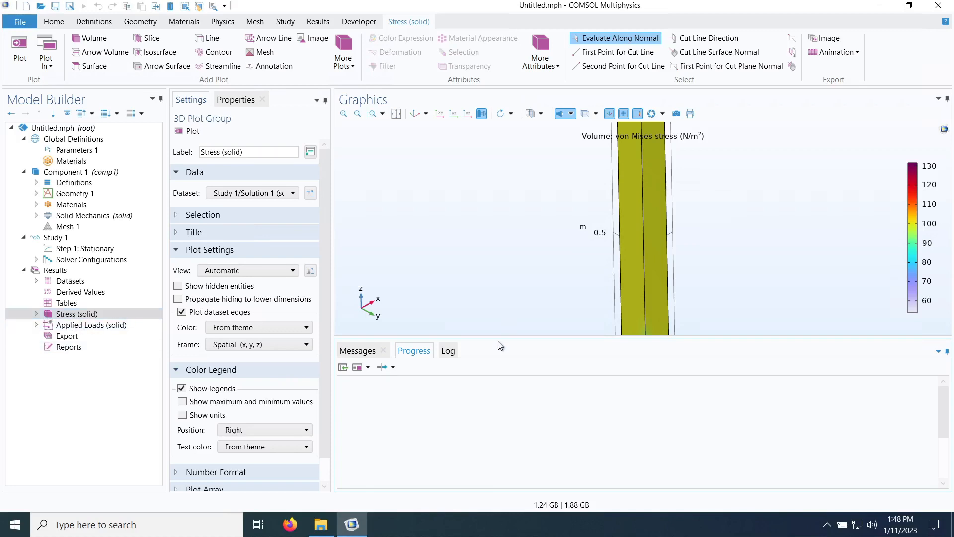
left_click_drag(502, 339, 485, 461)
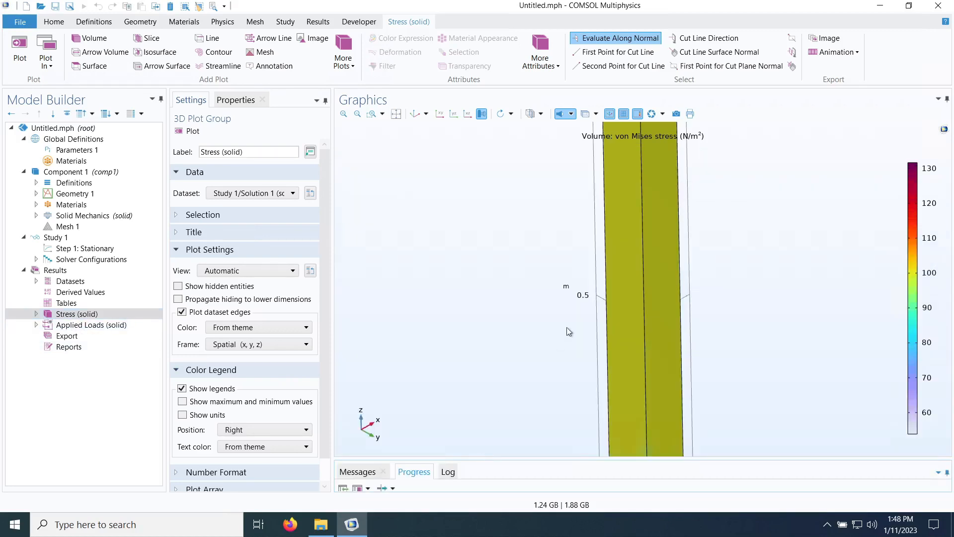
left_click(415, 113)
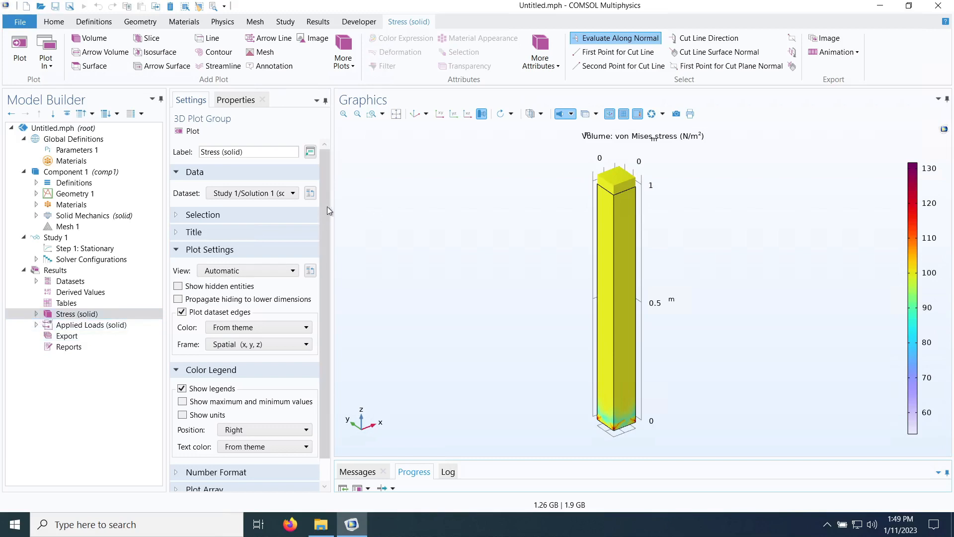
left_click_drag(332, 206, 385, 207)
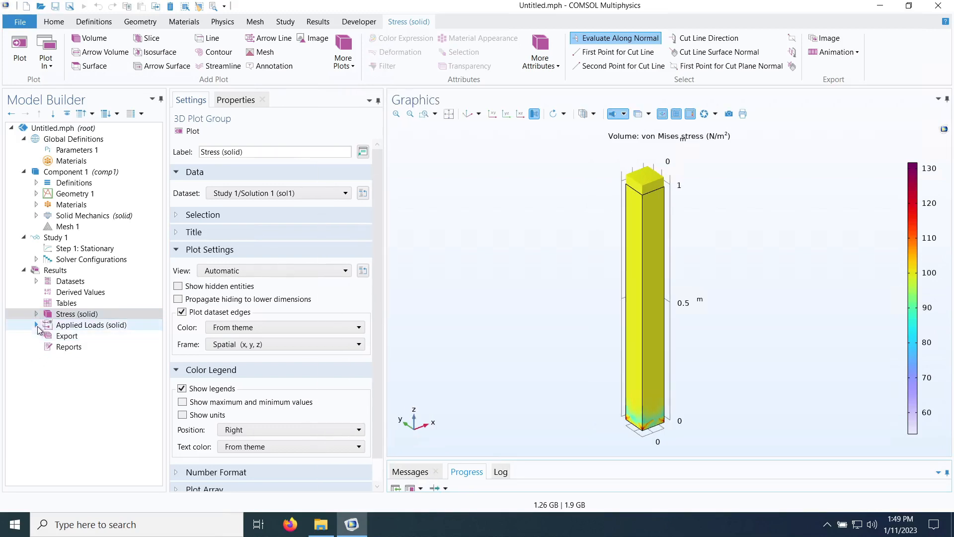
Step: Open Volume 1 of the Stress (solid) plot, examine its solid.mises expression and inspect the stress distribution around the bar's base
left_click(62, 318)
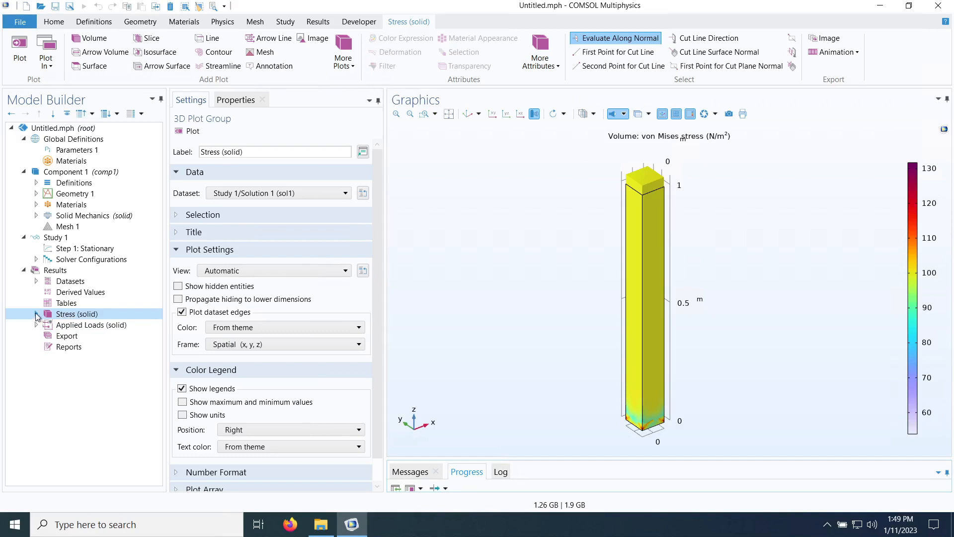
left_click(37, 314)
left_click(69, 326)
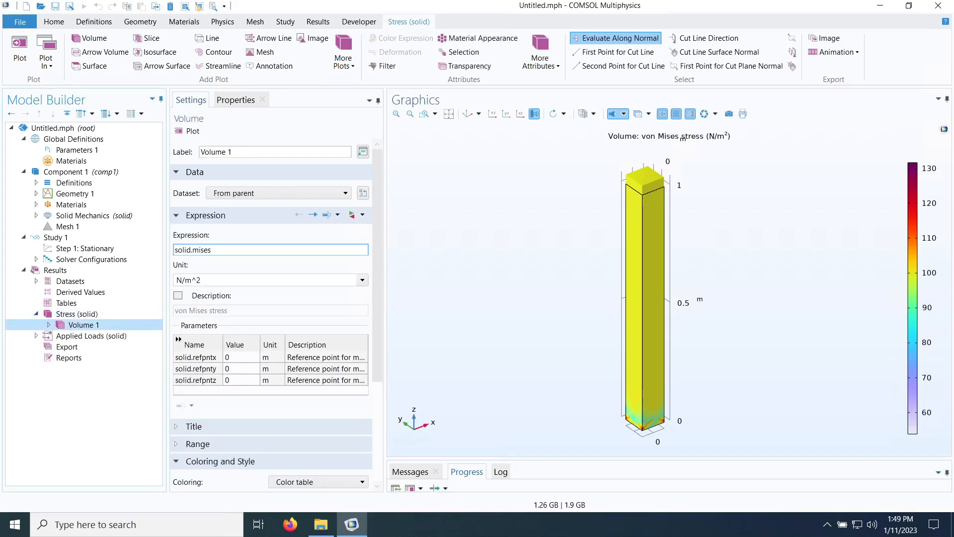
triple_click(204, 250)
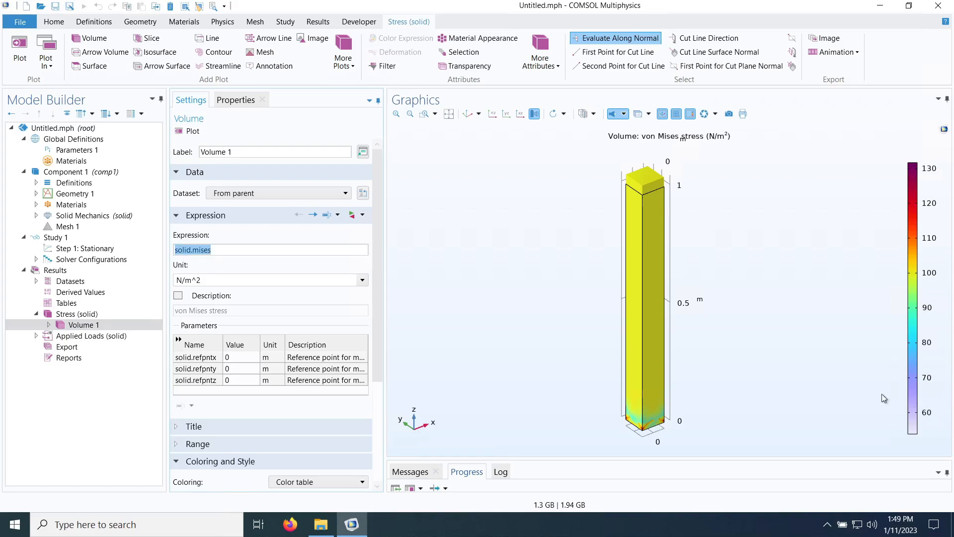
left_click_drag(696, 397, 710, 324)
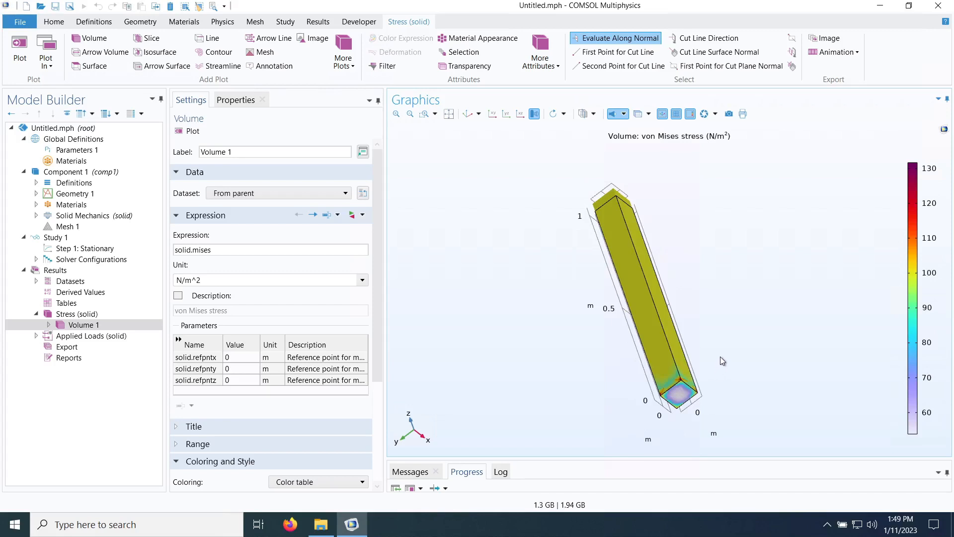
left_click_drag(729, 328, 745, 373)
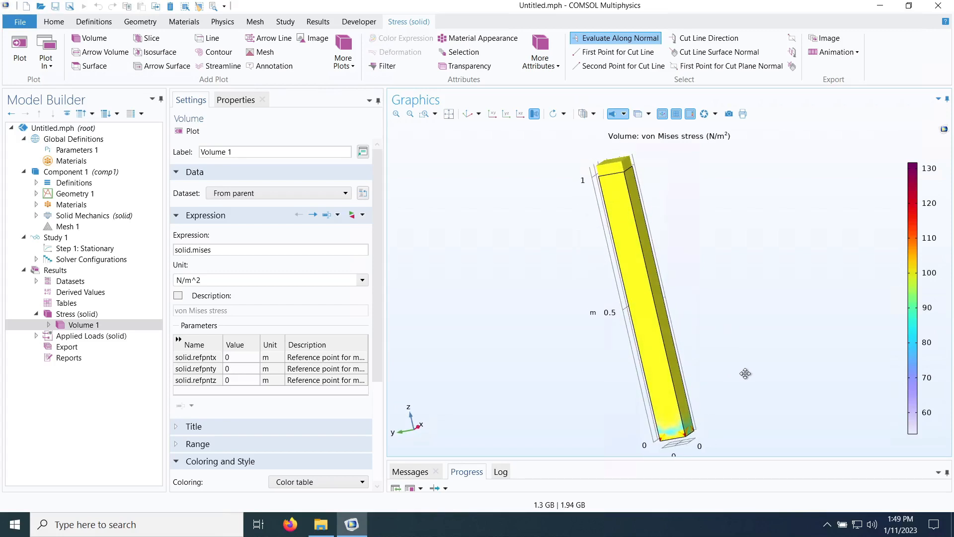
Step: Create a new 3D plot group in the results and add a volume plot to it
left_click(318, 22)
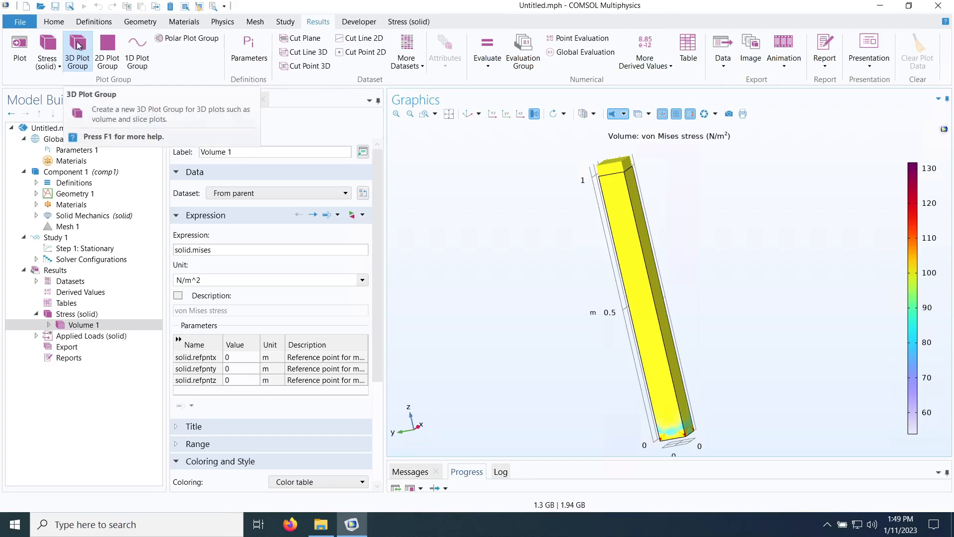
left_click(78, 46)
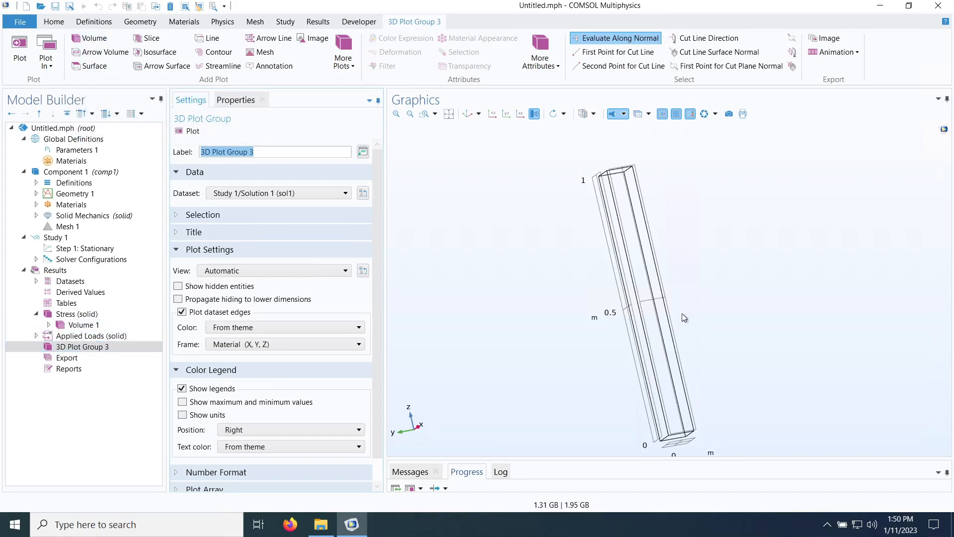
left_click(92, 39)
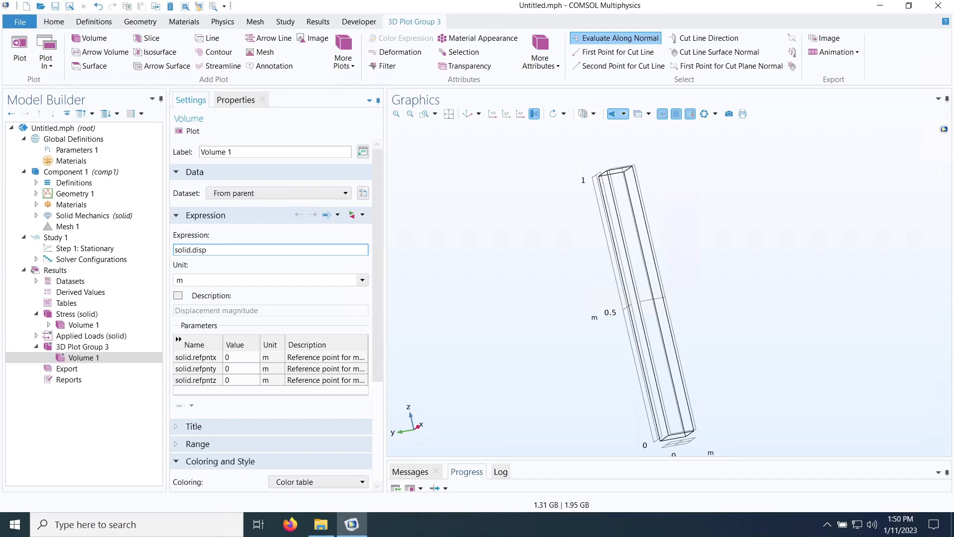
Step: Replace the new volume plot's expression with w, the Z component of the Solid Mechanics displacement field
left_click_drag(207, 250, 174, 250)
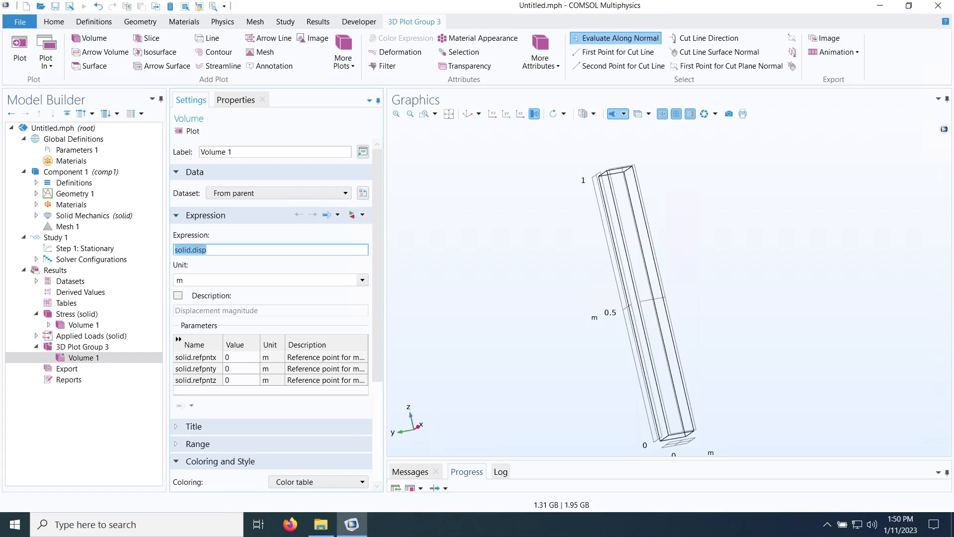
left_click(352, 216)
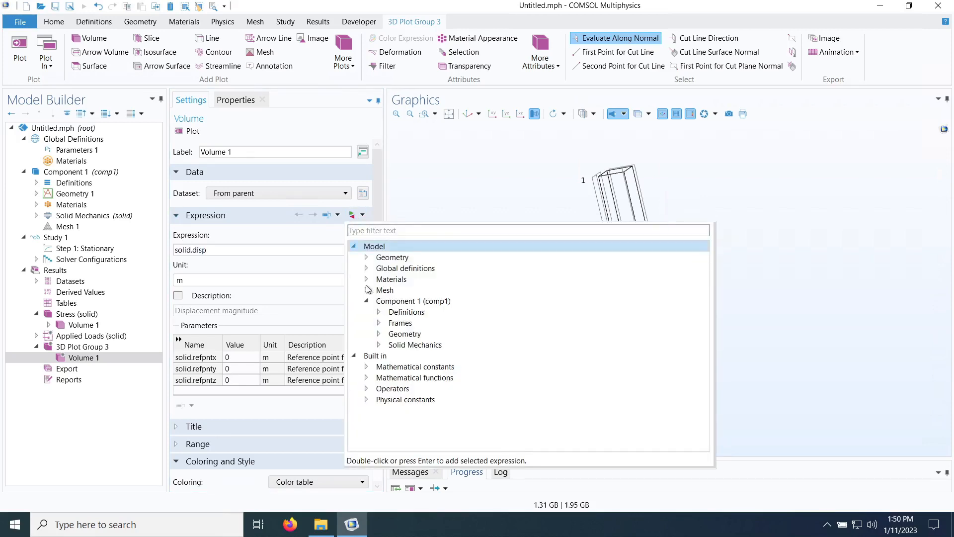
left_click(379, 345)
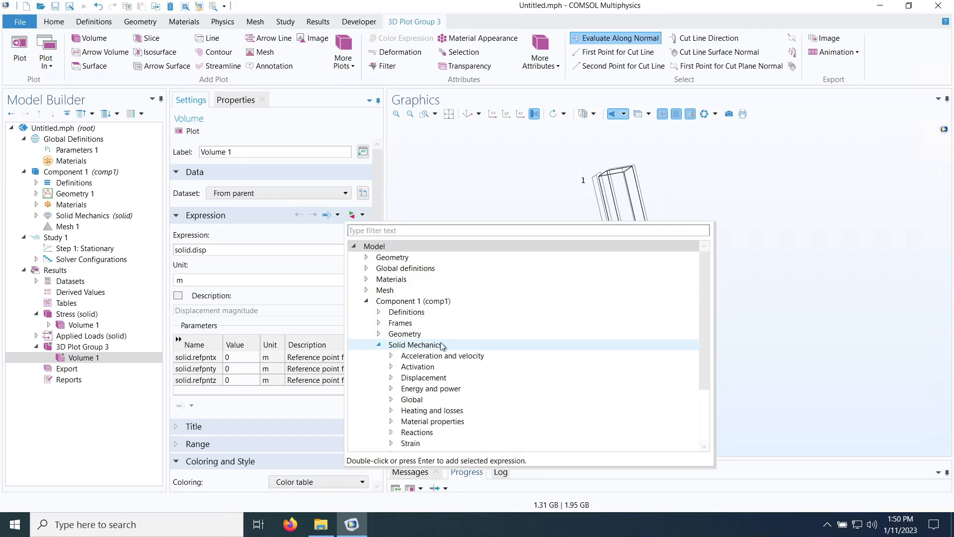
left_click_drag(706, 288, 708, 359)
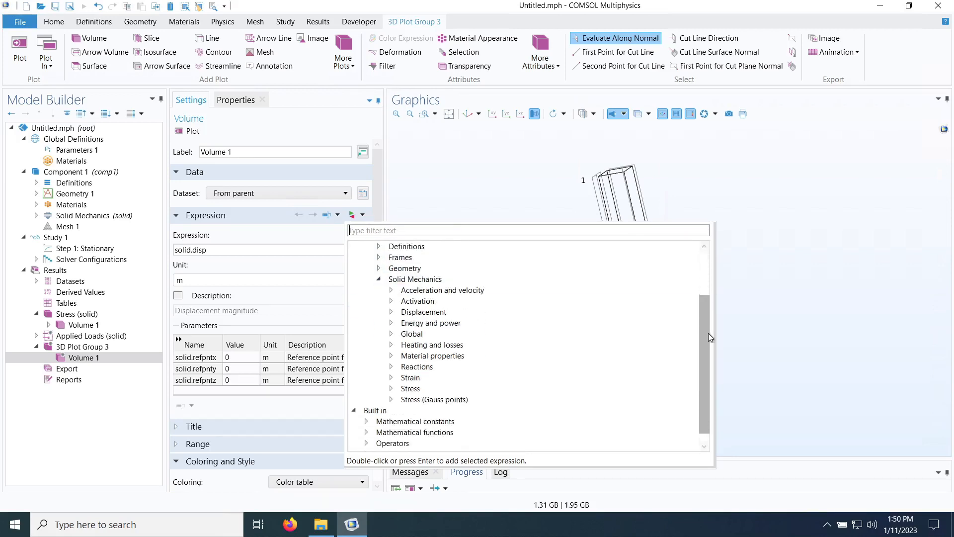
left_click(392, 313)
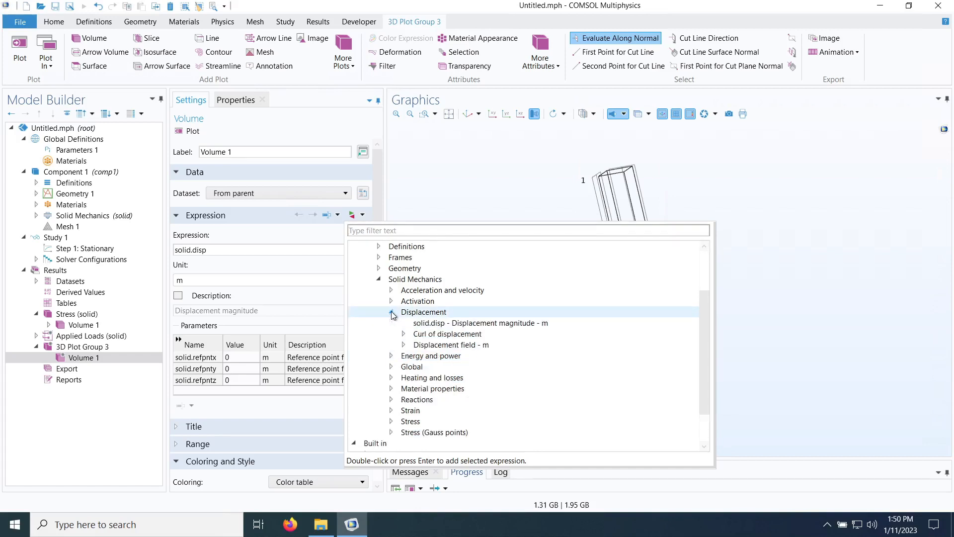
left_click(404, 347)
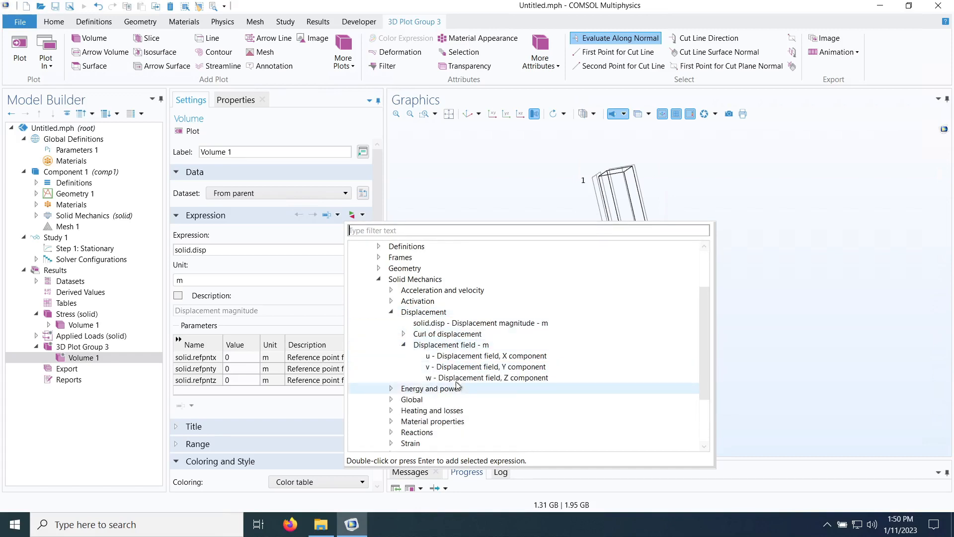
double_click(526, 378)
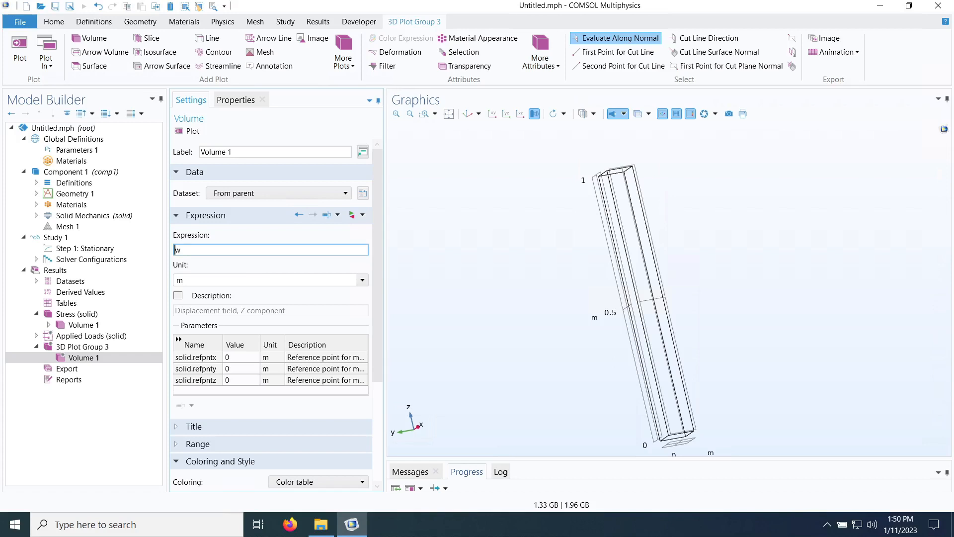
Step: Keep the unit in metres and plot the Z displacement on the bar
left_click_drag(182, 250, 174, 250)
left_click(182, 250)
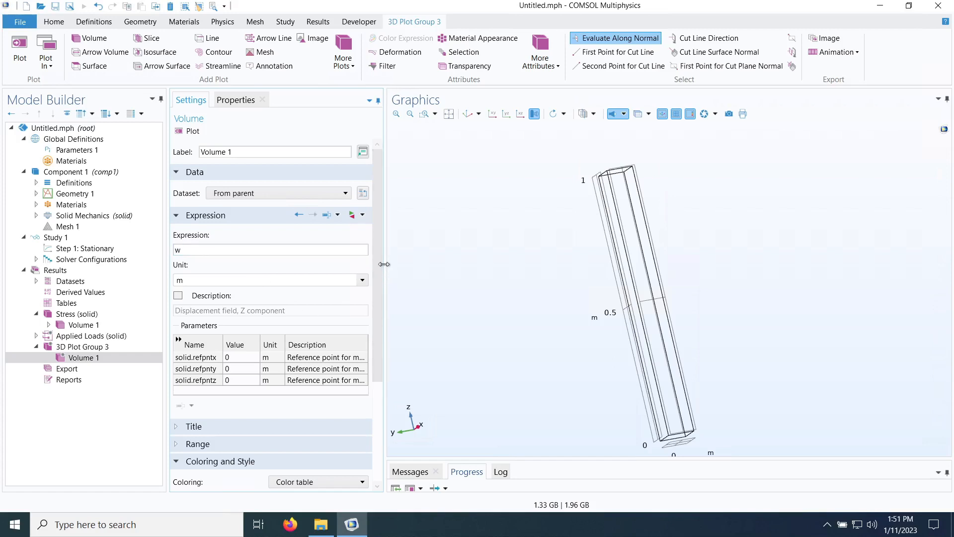
left_click(362, 280)
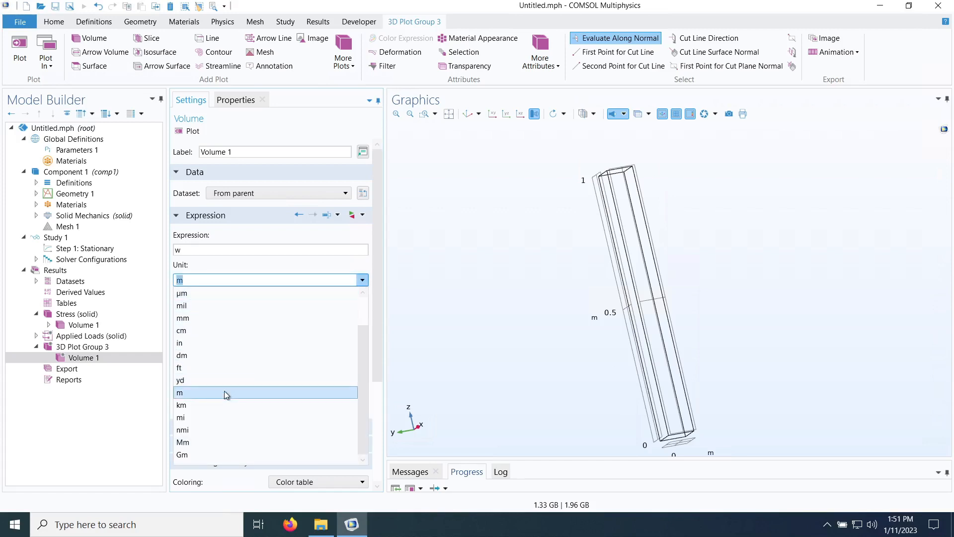
left_click(453, 269)
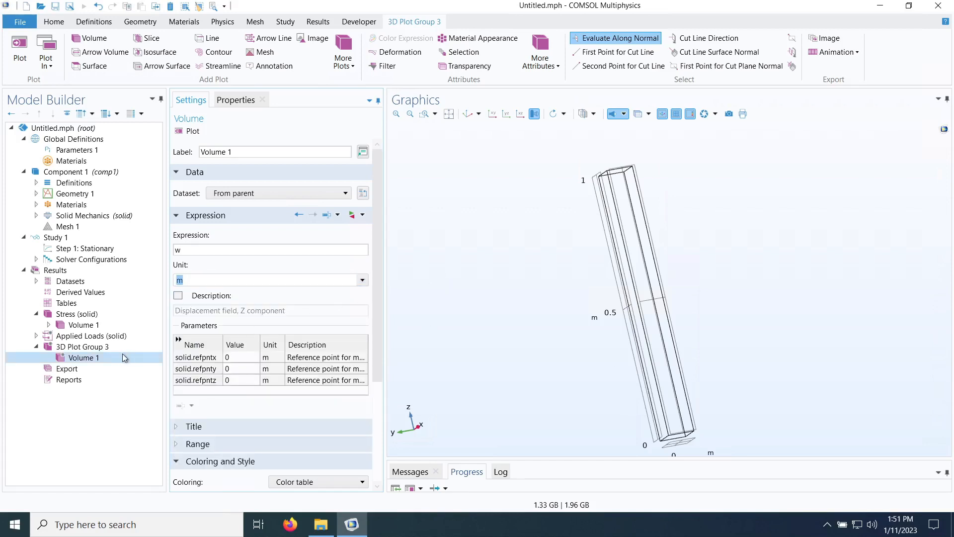
left_click(180, 133)
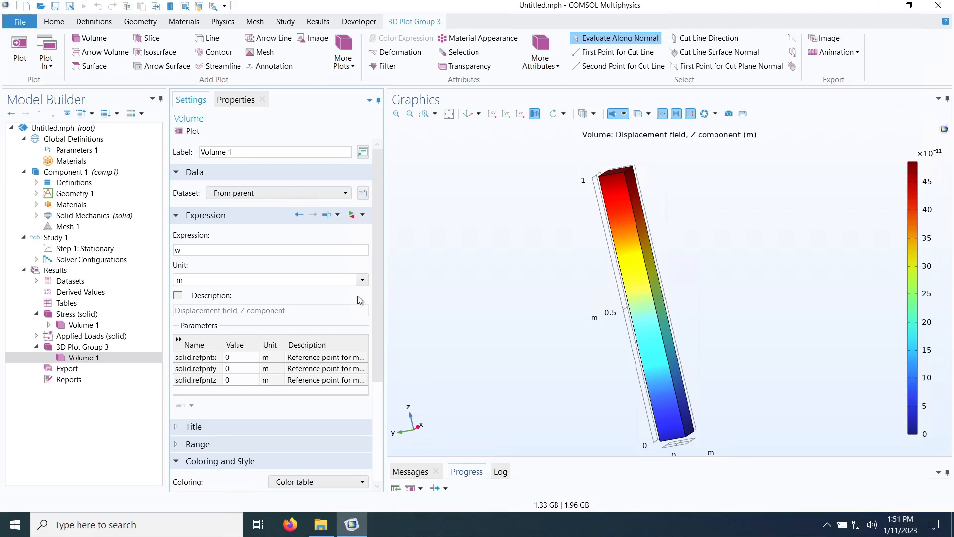
Step: Set the Z displacement plot's unit to nm and replot it
left_click(363, 281)
left_click_drag(365, 367, 358, 320)
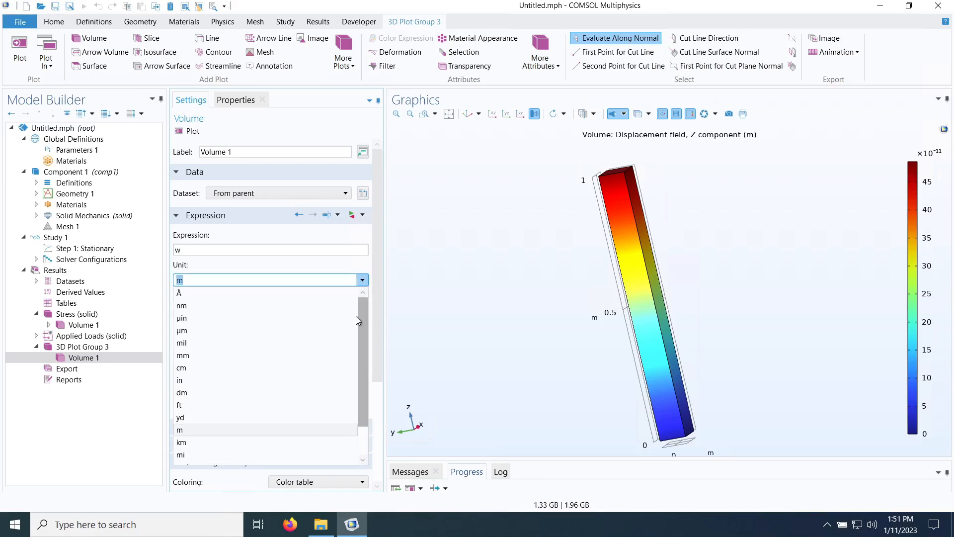
left_click(208, 307)
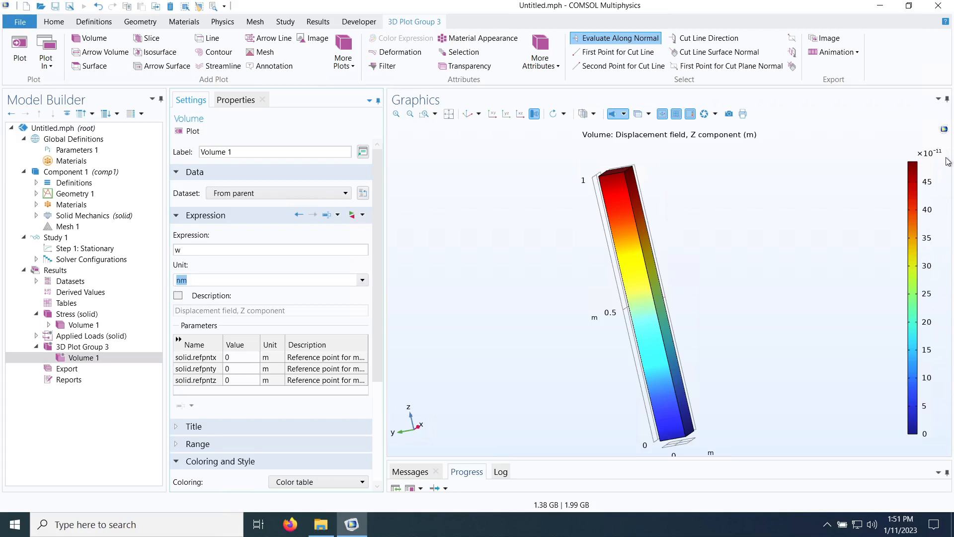
left_click(191, 132)
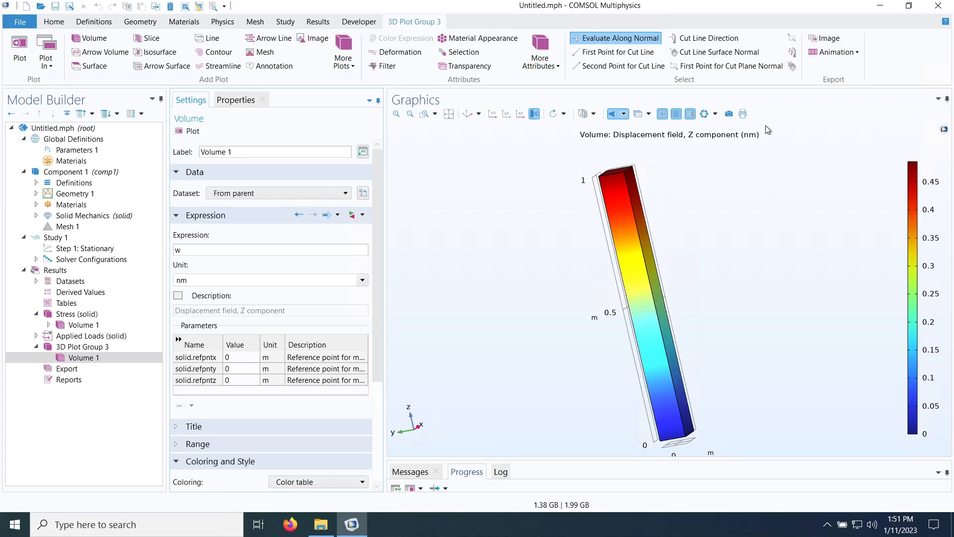
Step: Inspect the Z displacement plot in the XY, default 3D and YZ views, ending on the YZ view
left_click_drag(751, 136, 756, 132)
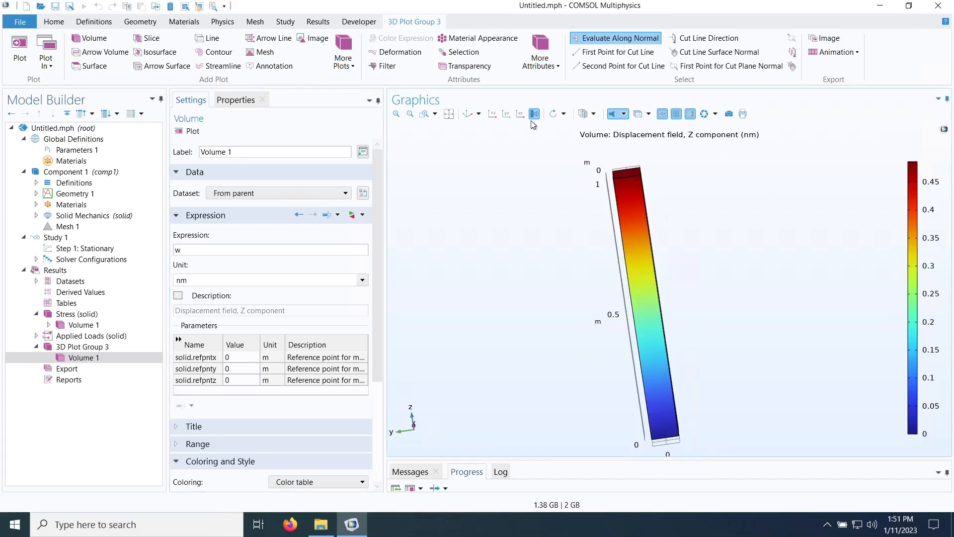
left_click(492, 114)
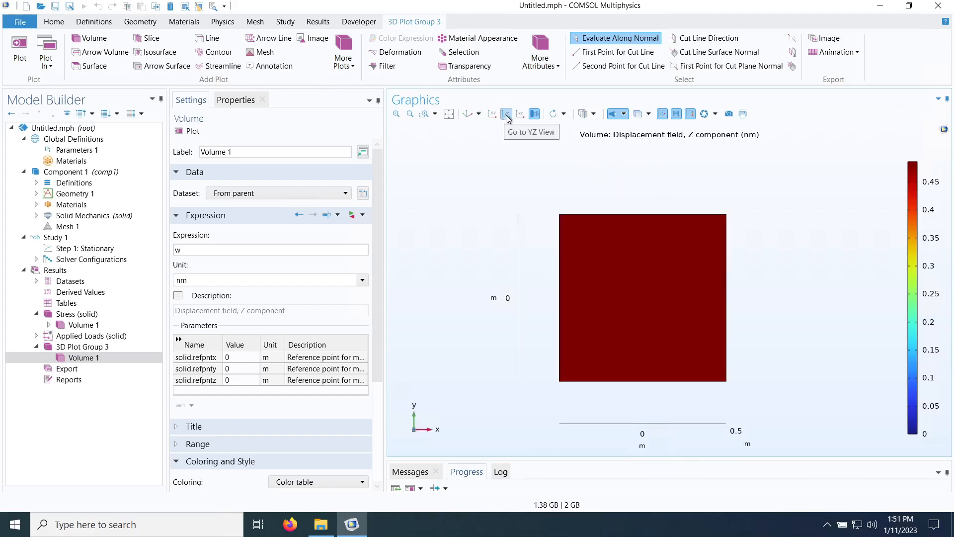
left_click(468, 115)
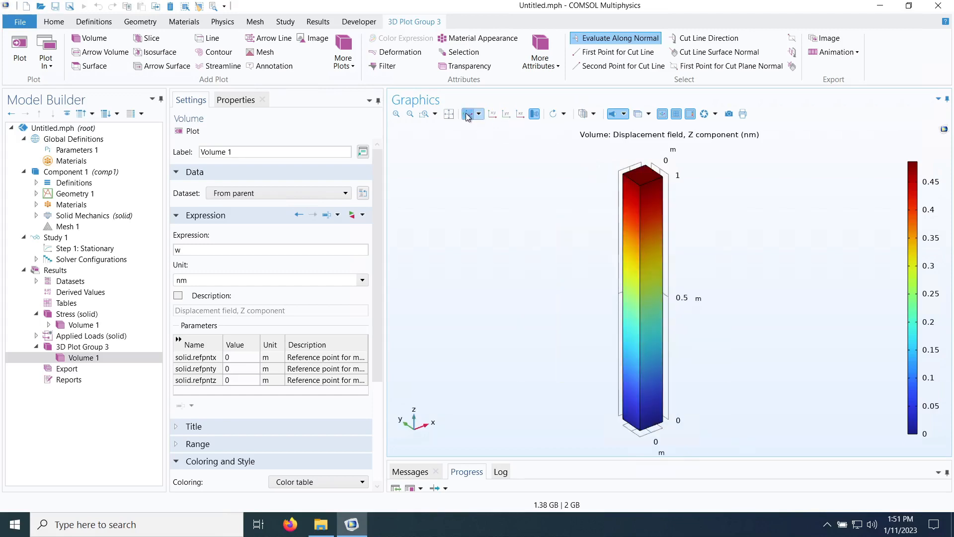
left_click(507, 115)
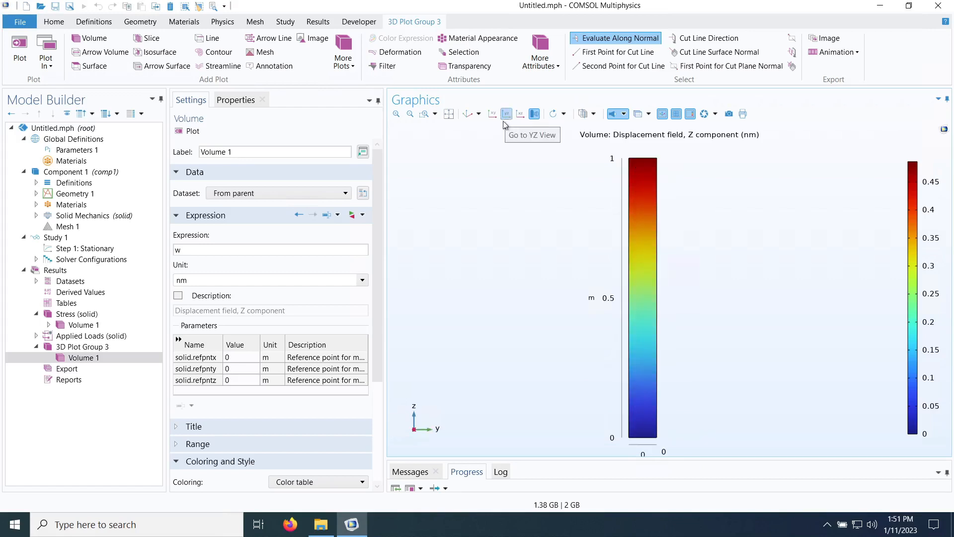
Step: Check the stress volume plot's subnodes and add a Deformation to the Z displacement volume plot
left_click(49, 325)
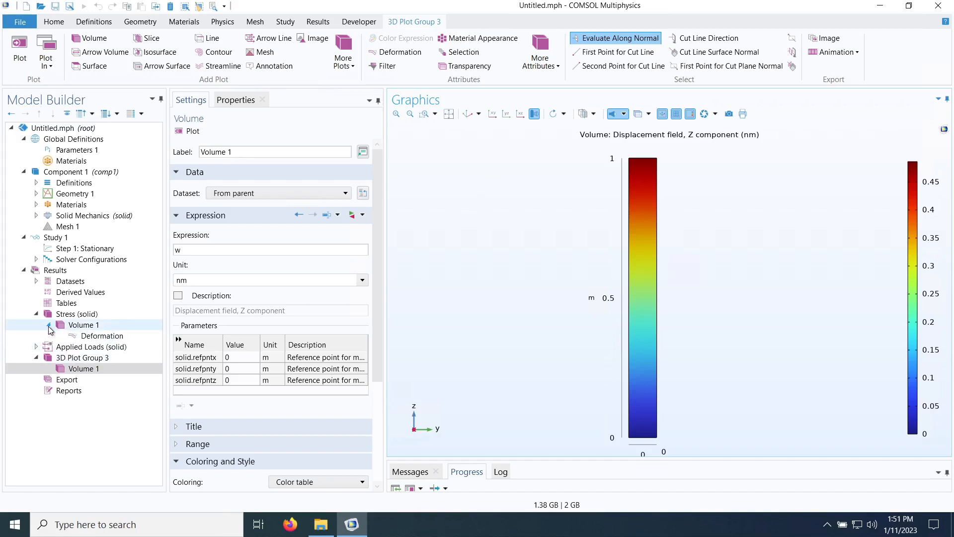
left_click(48, 325)
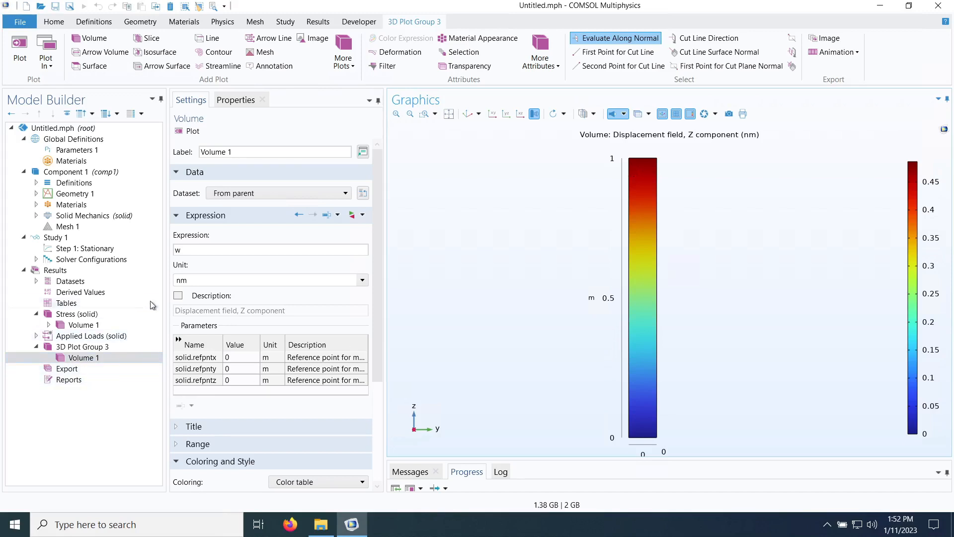
left_click(81, 361)
left_click(396, 53)
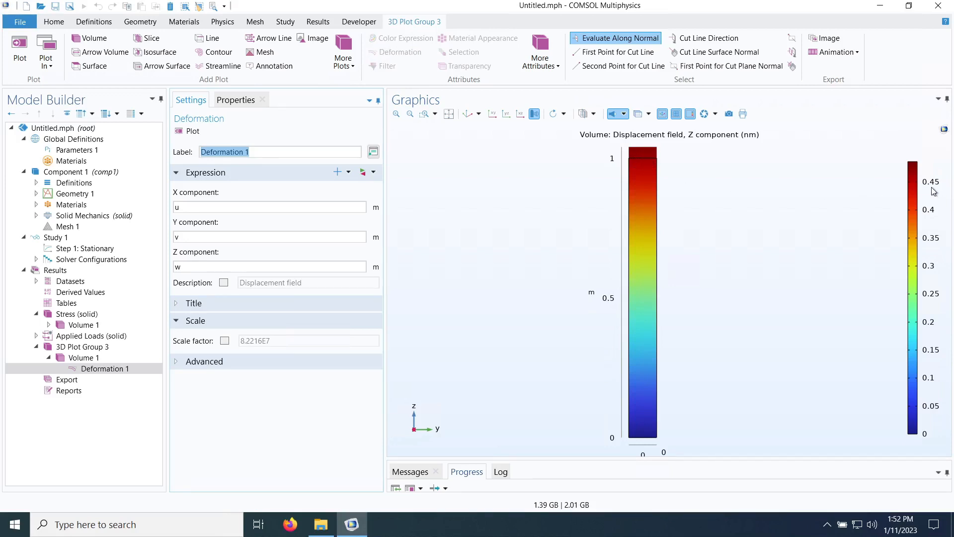
Step: Rename 3D Plot Group 3 as "Solid Displacement"
left_click(101, 348)
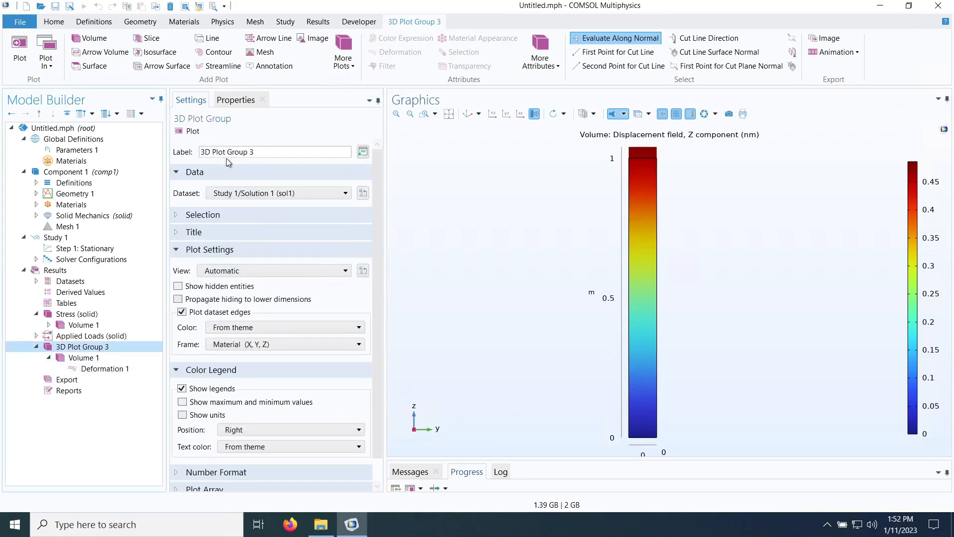
left_click(271, 151)
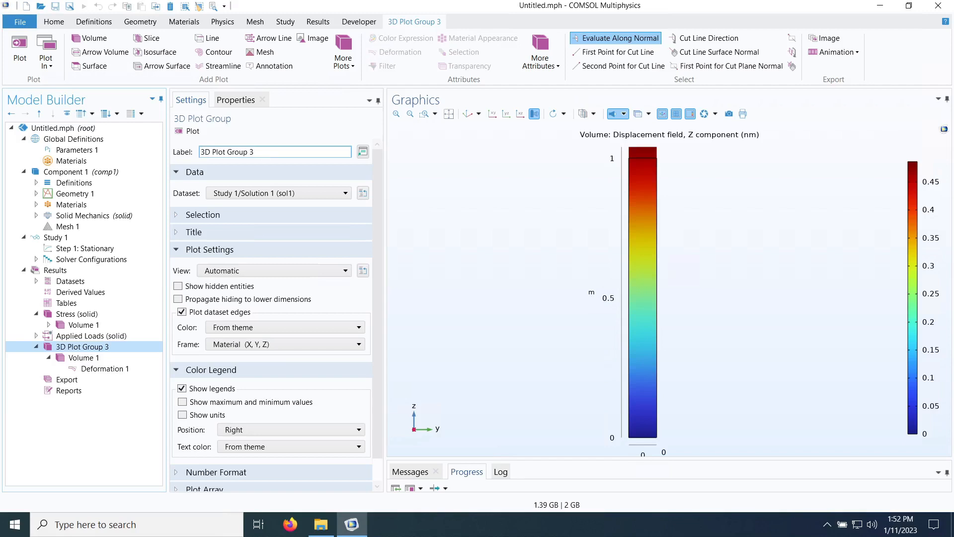
left_click_drag(256, 151, 174, 152)
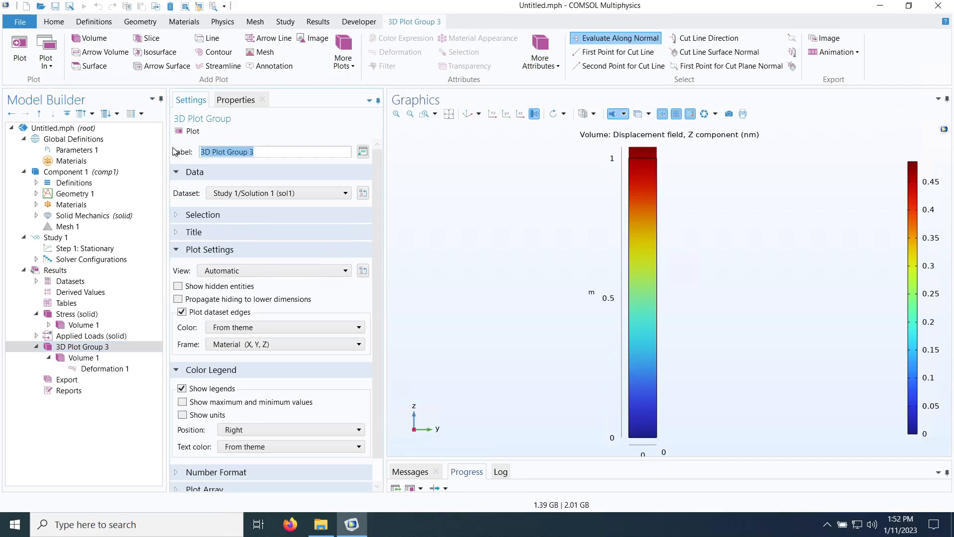
type("S")
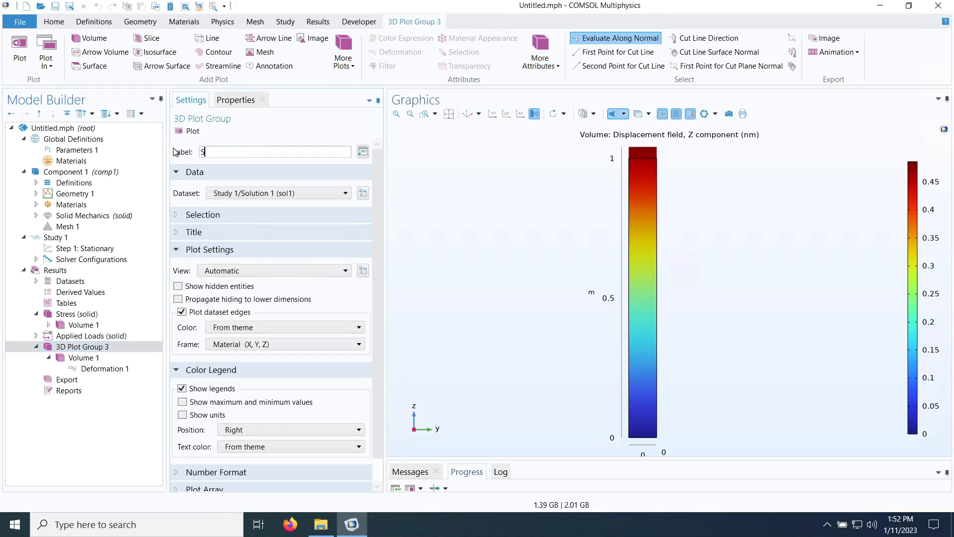
type("olid Displacement")
Step: Rename the volume plot under Solid Displacement as "z-displacement" and return to its plot group's settings
left_click(96, 357)
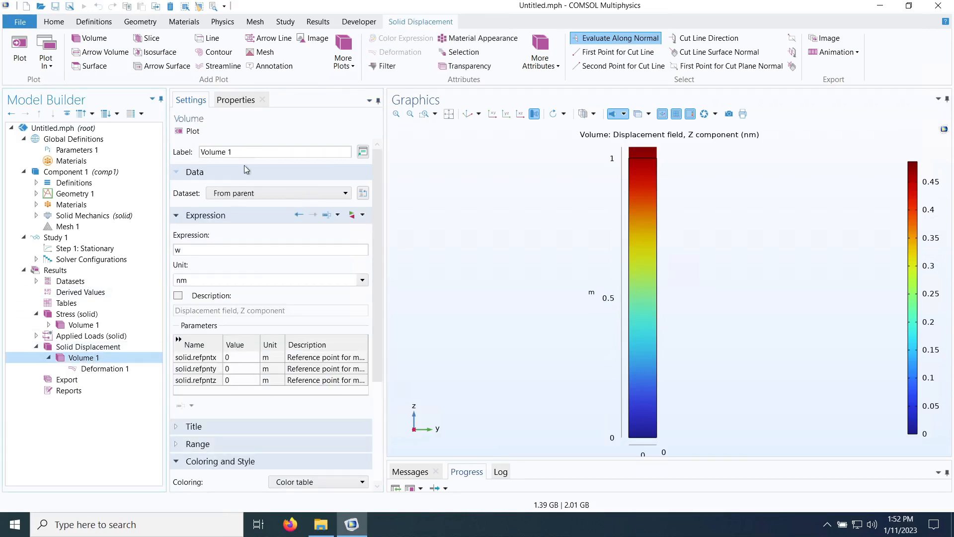
key("F2")
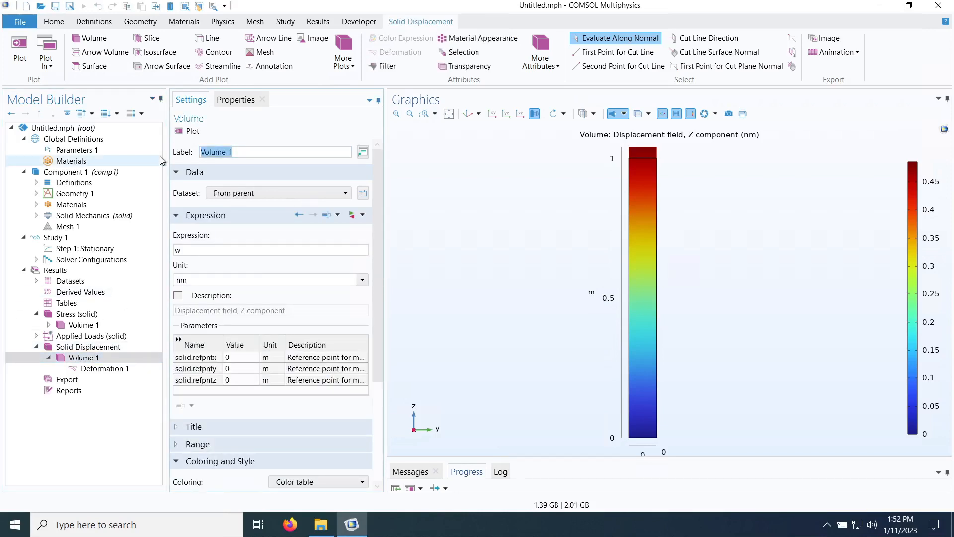
type("z-displacement")
left_click(88, 346)
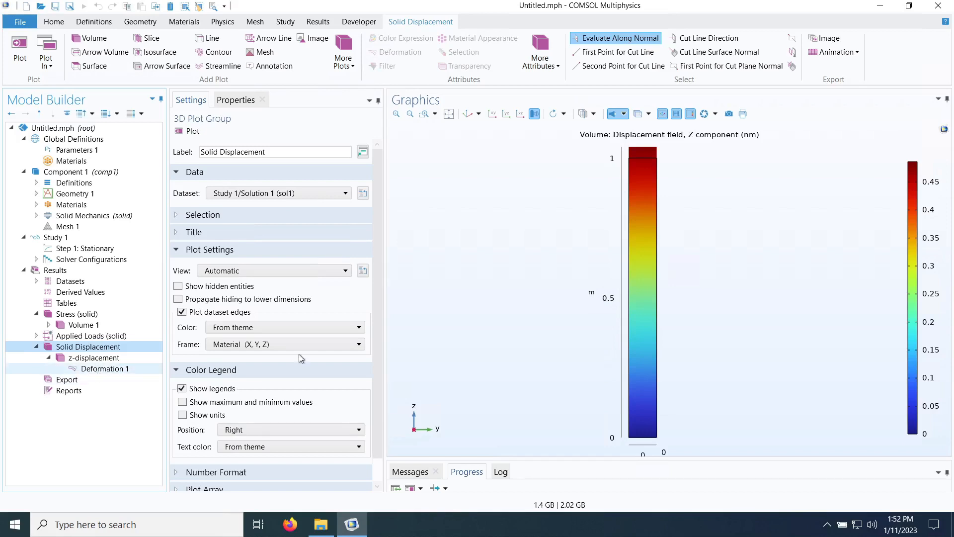